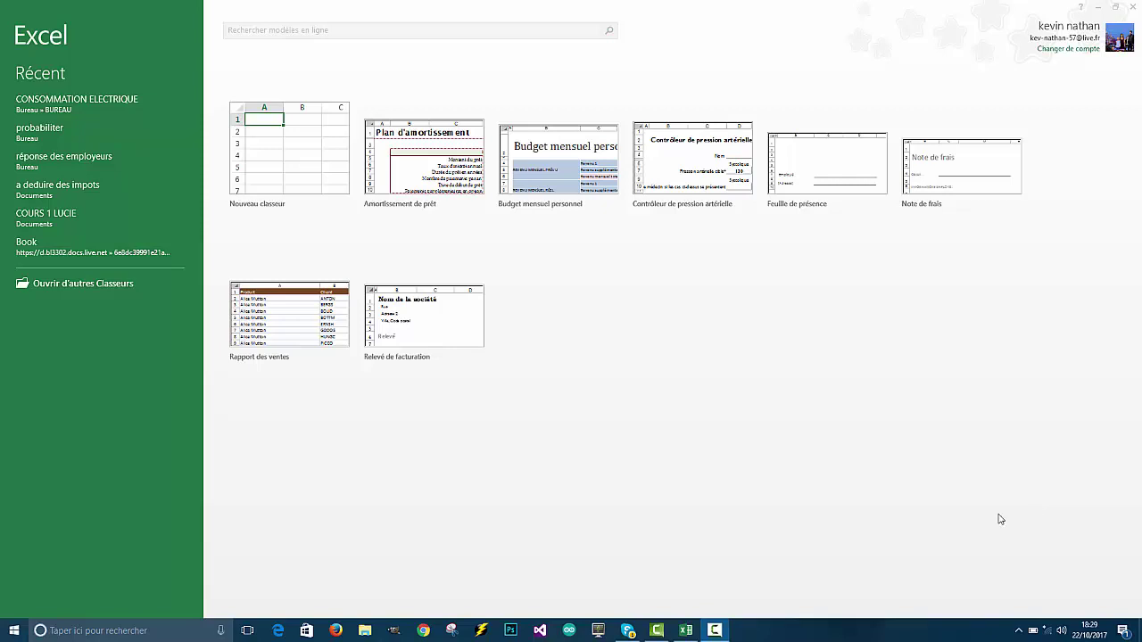
Create a blank workbook and enter a+bi in cell H9.
click(288, 149)
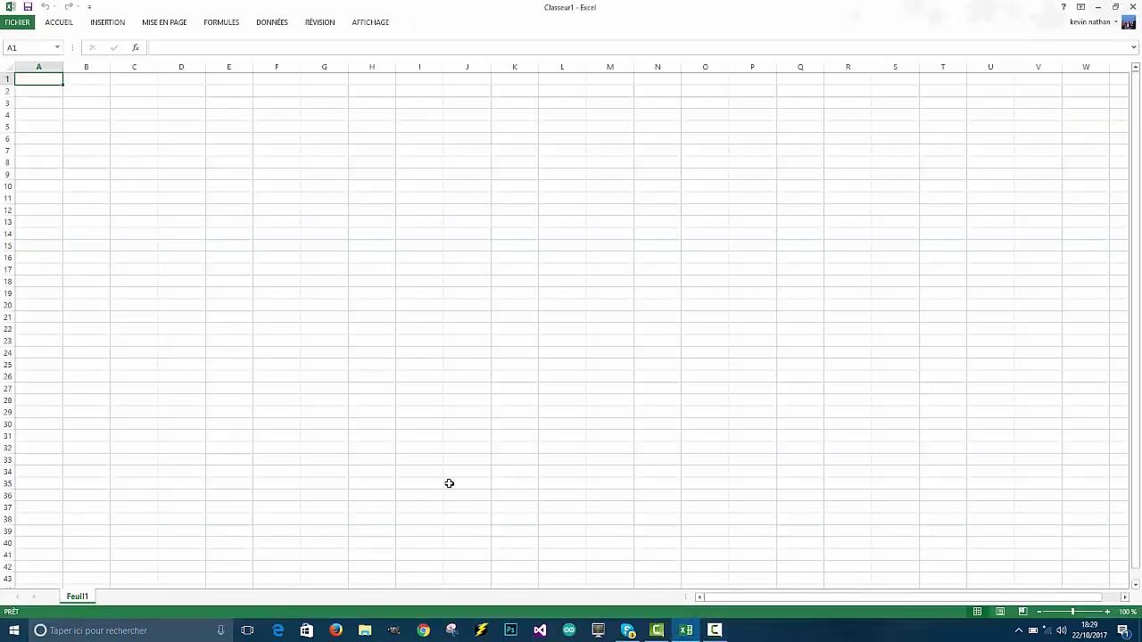
click(379, 224)
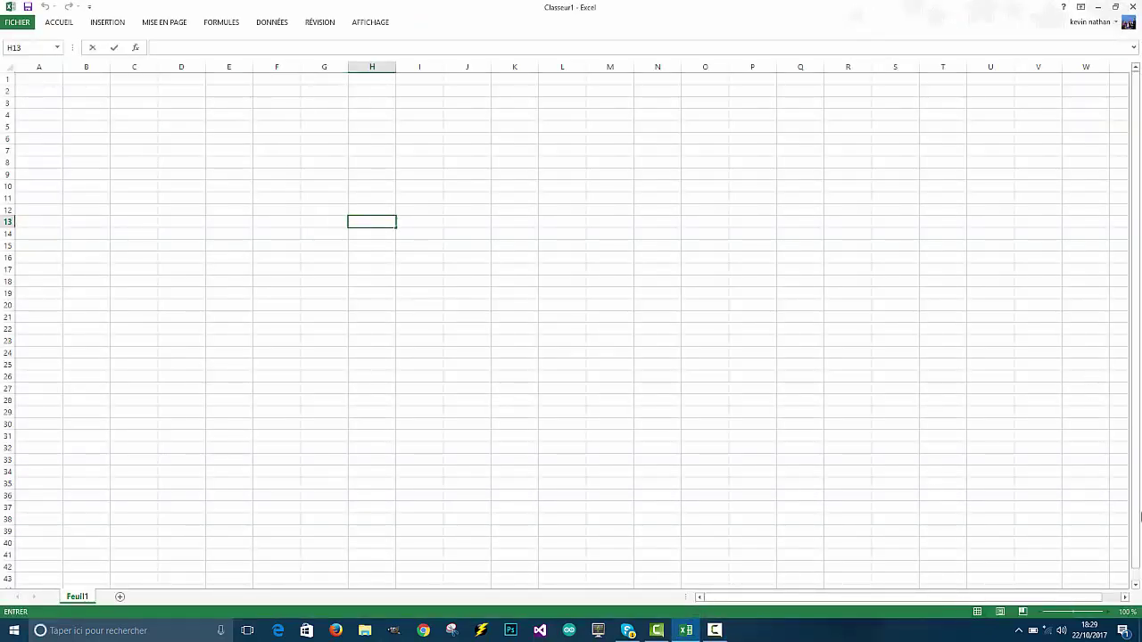
click(373, 174)
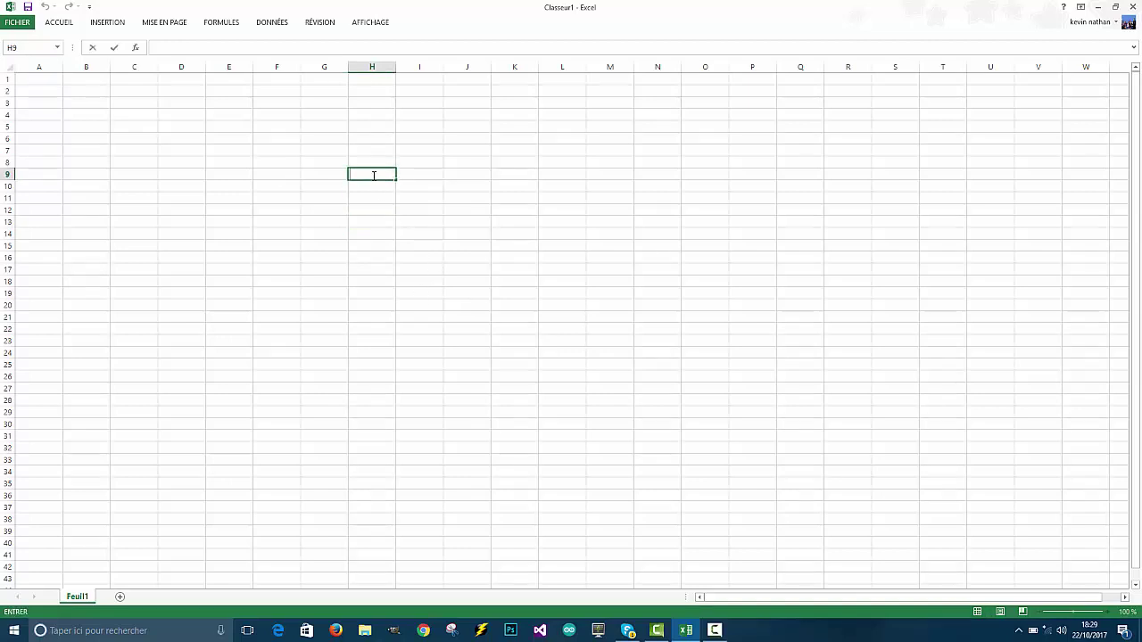
text(a+bi)
key(Return)
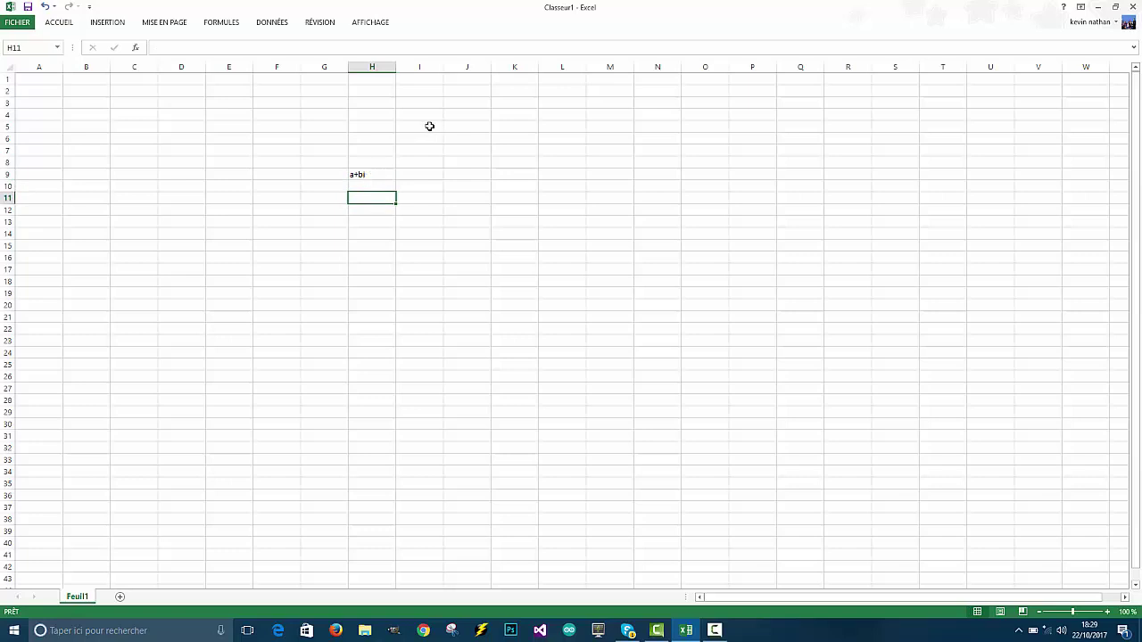
Clear the a+bi text from cell H9.
click(373, 179)
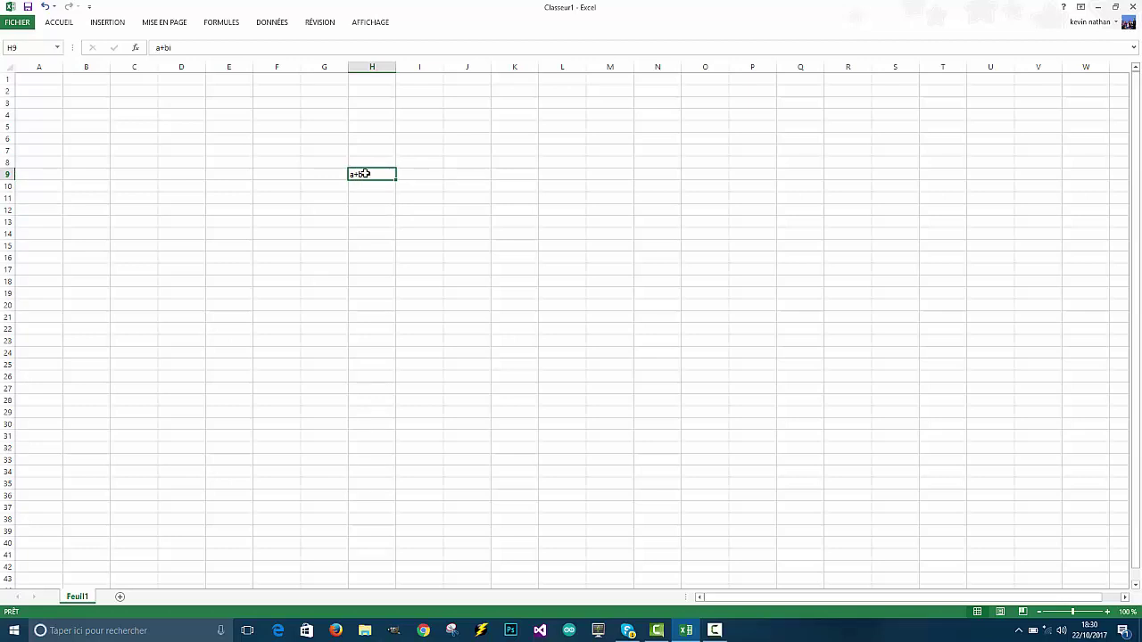
double_click(508, 173)
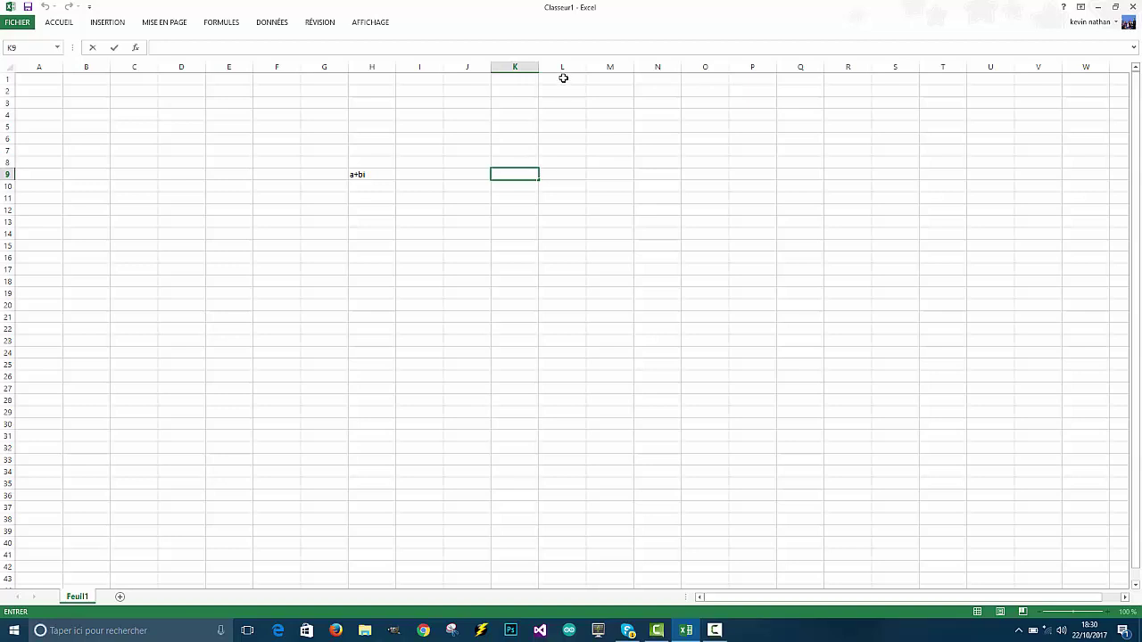
double_click(383, 173)
drag(383, 173, 246, 159)
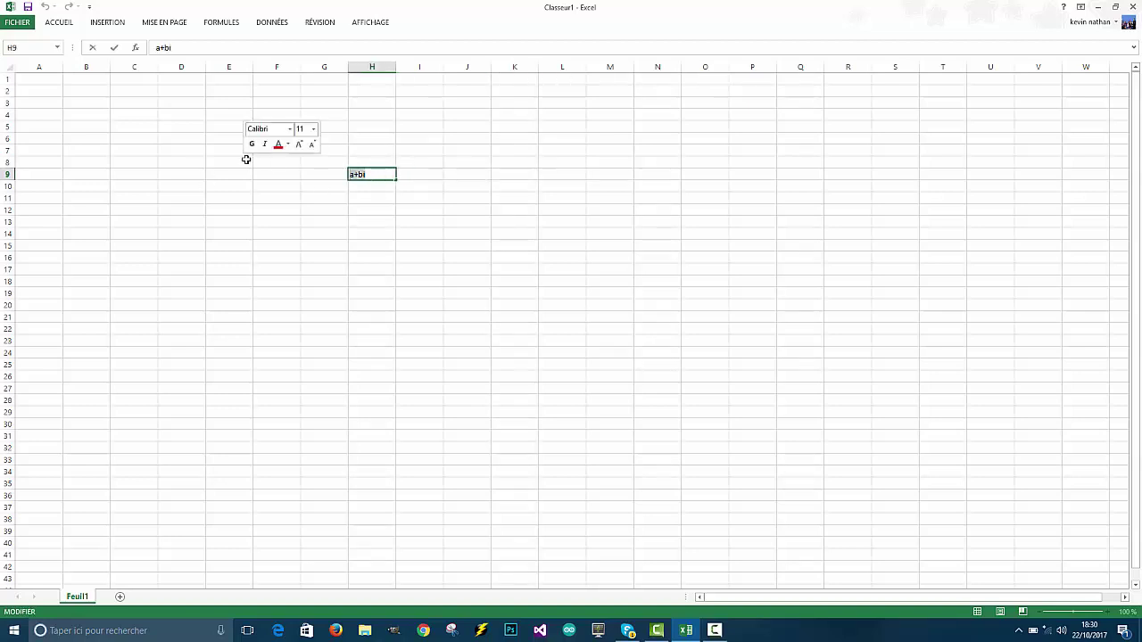
key(BackSpace)
Enter the complex number 6+3i in cell H11.
click(379, 199)
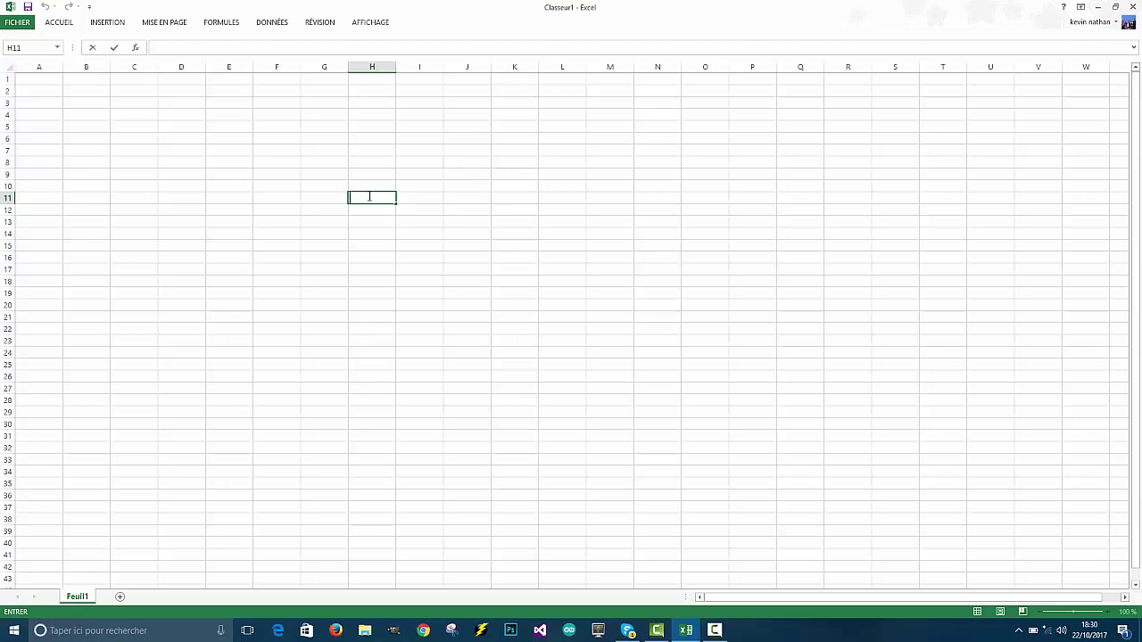
text(6+3i)
key(Return)
key(Return)
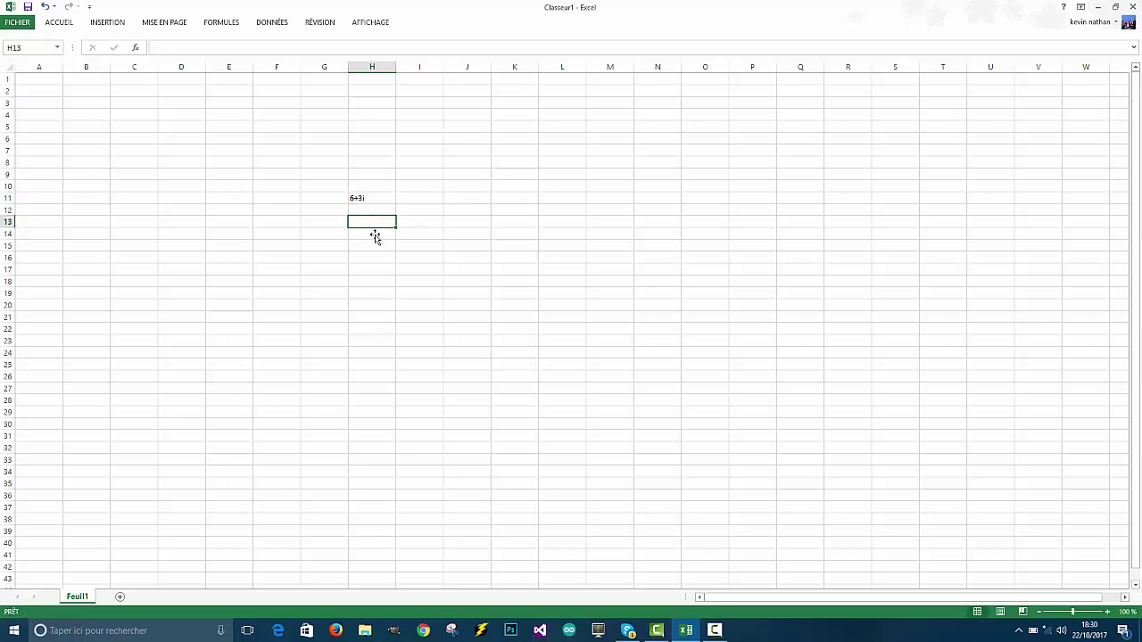
double_click(313, 233)
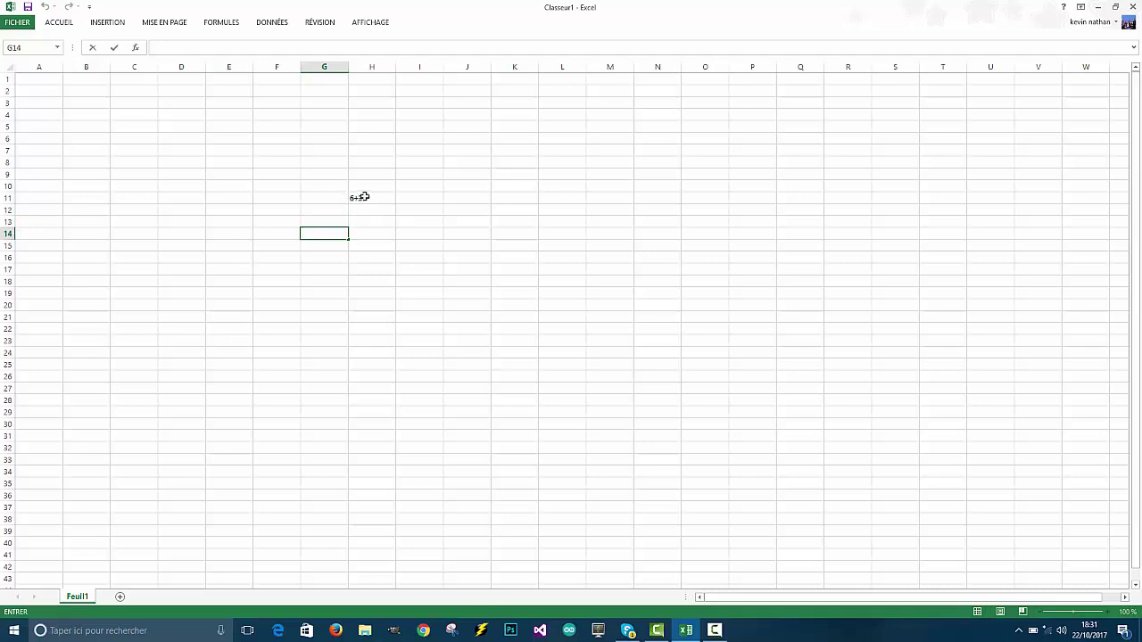
click(360, 198)
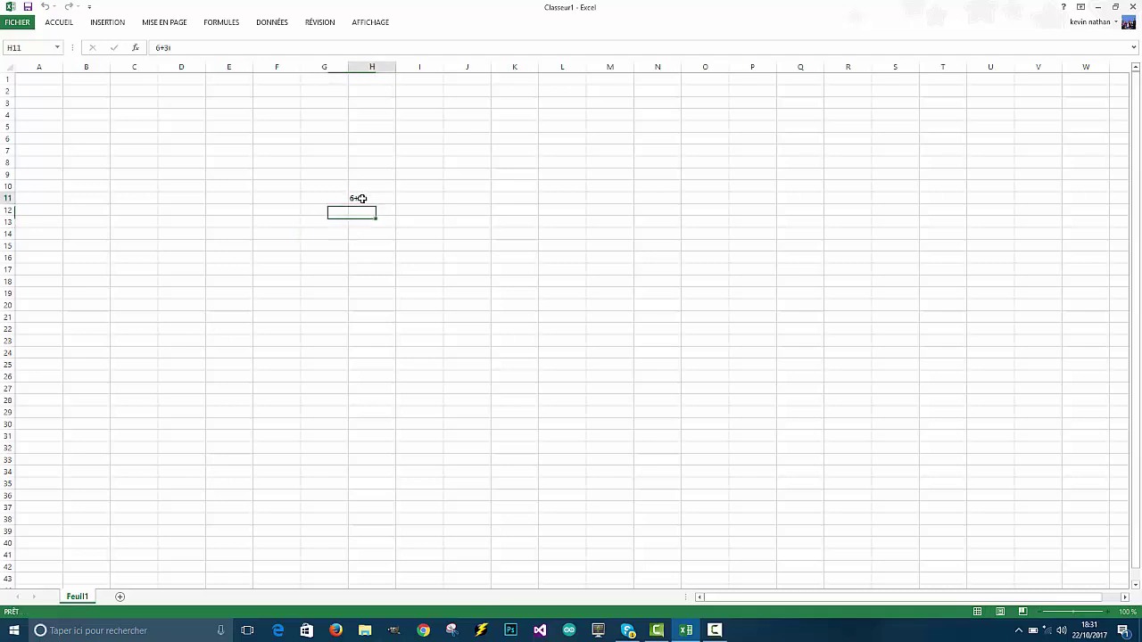
click(283, 248)
double_click(283, 247)
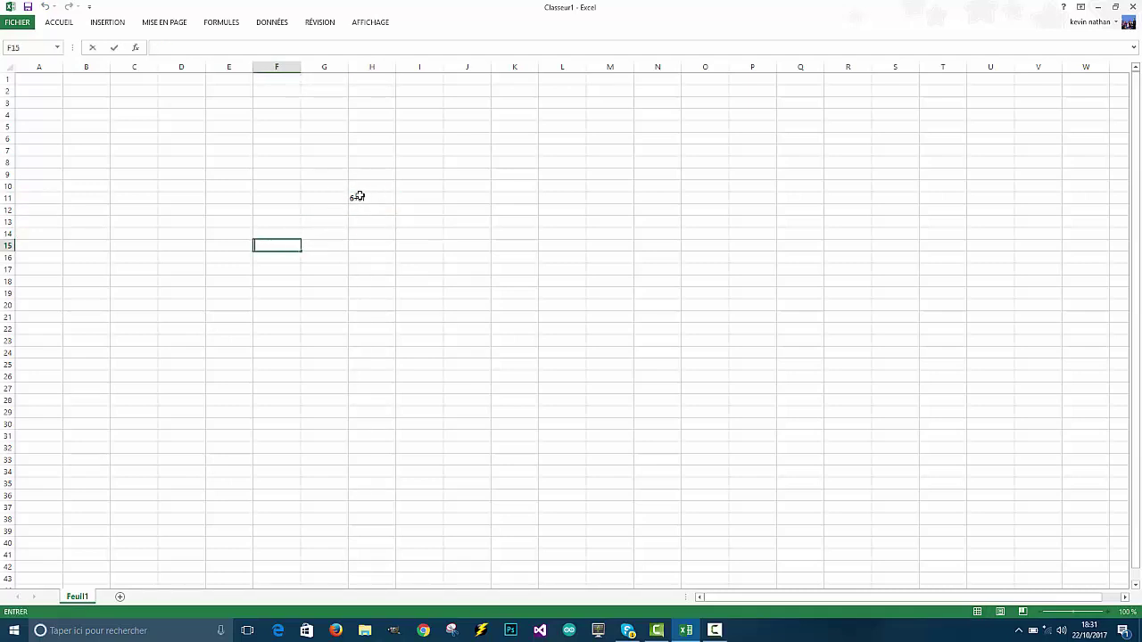
Enter the general form a+bi in cell H10, directly above the complex number 6+3i.
click(364, 186)
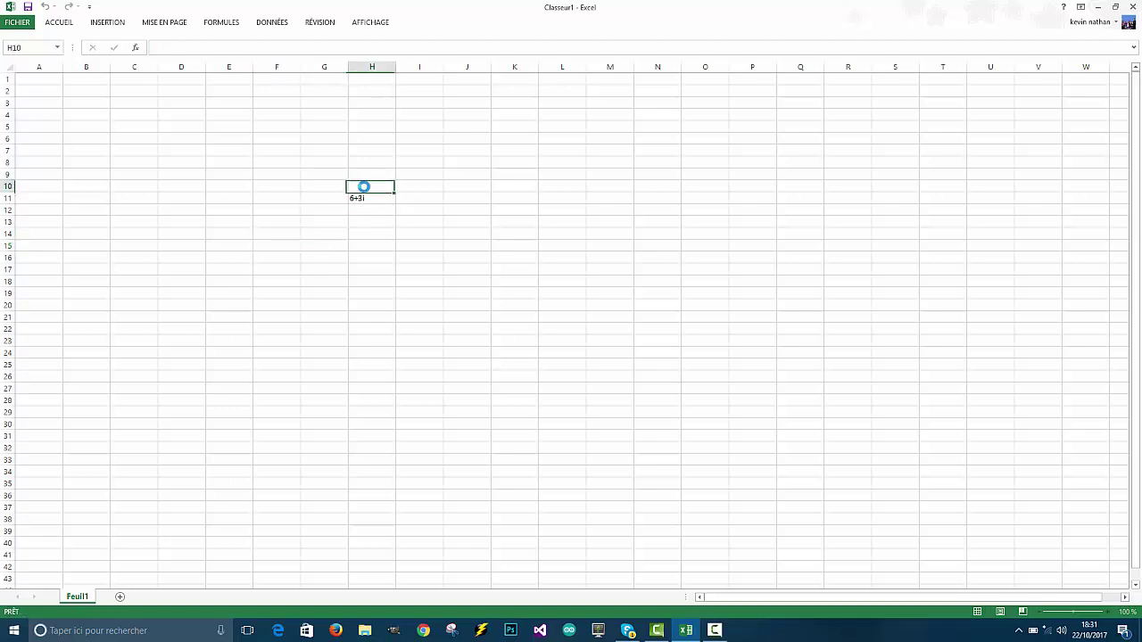
text(a+bi)
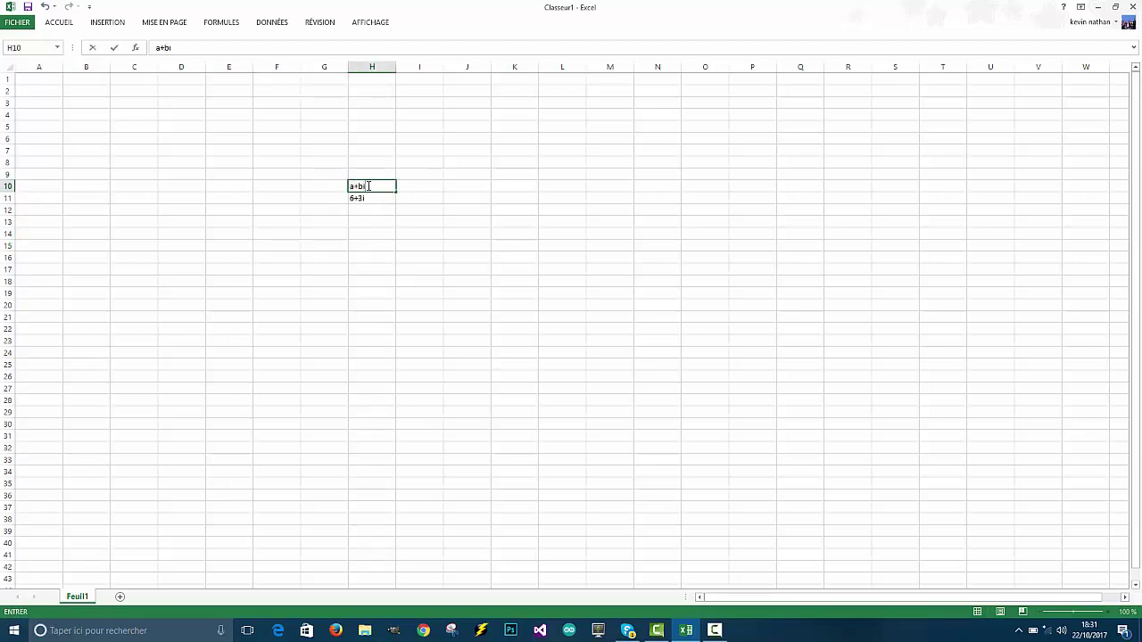
key(Return)
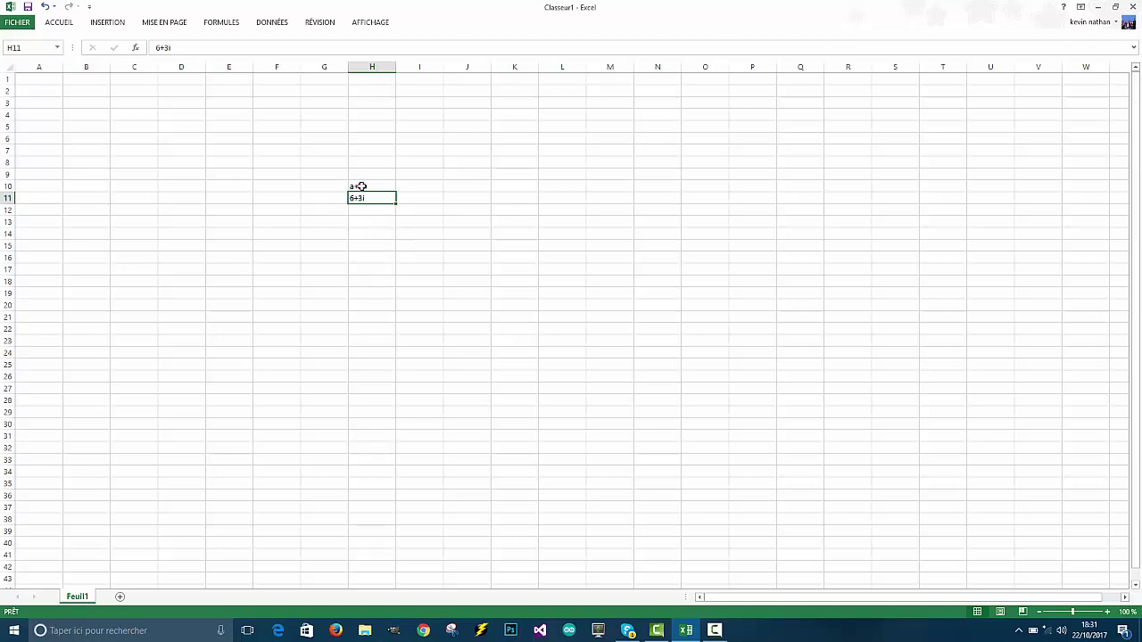
click(362, 186)
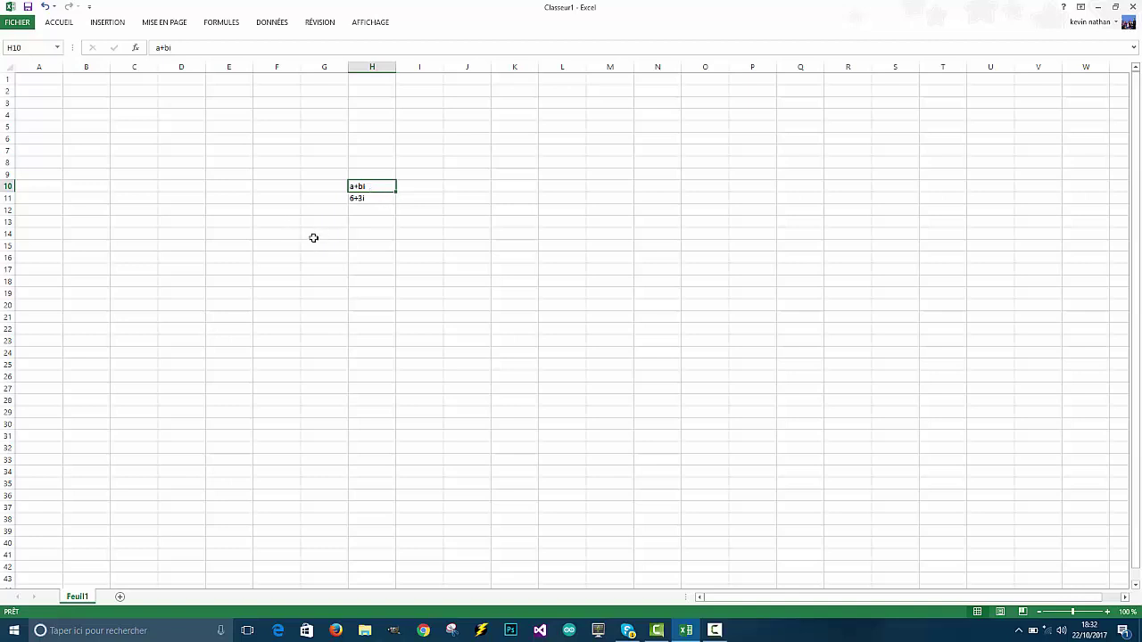
Try to calculate the modulus in cell F14 with the formula =RACINE(6²+3²) and dismiss the error dialog.
click(276, 234)
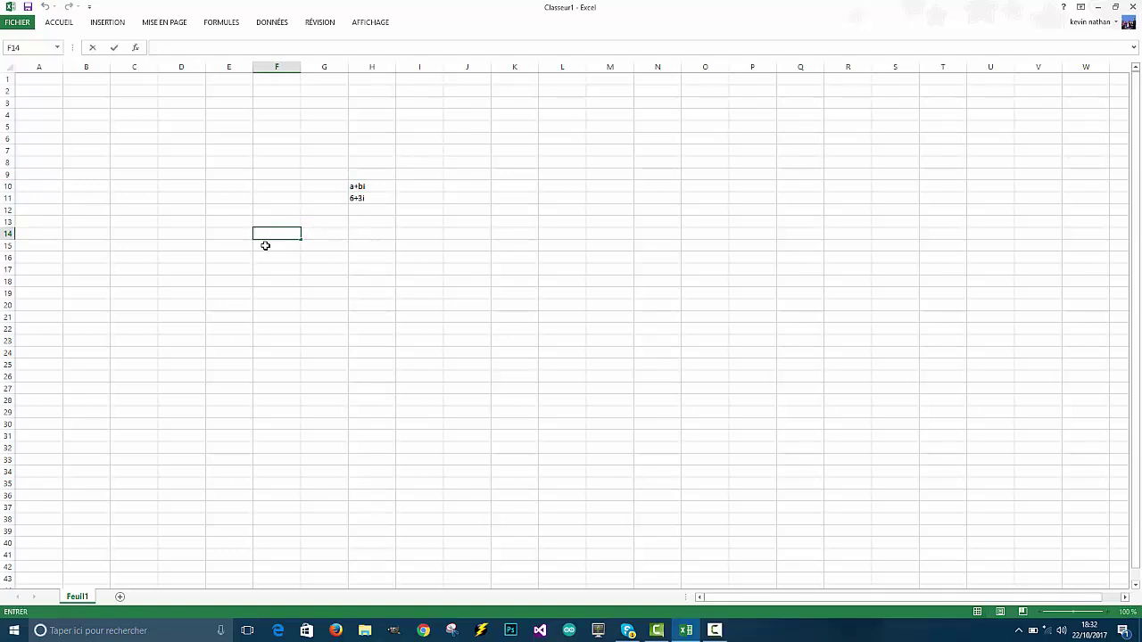
text(aaa)
key(BackSpace)
key(BackSpace)
key(BackSpace)
text(=rac)
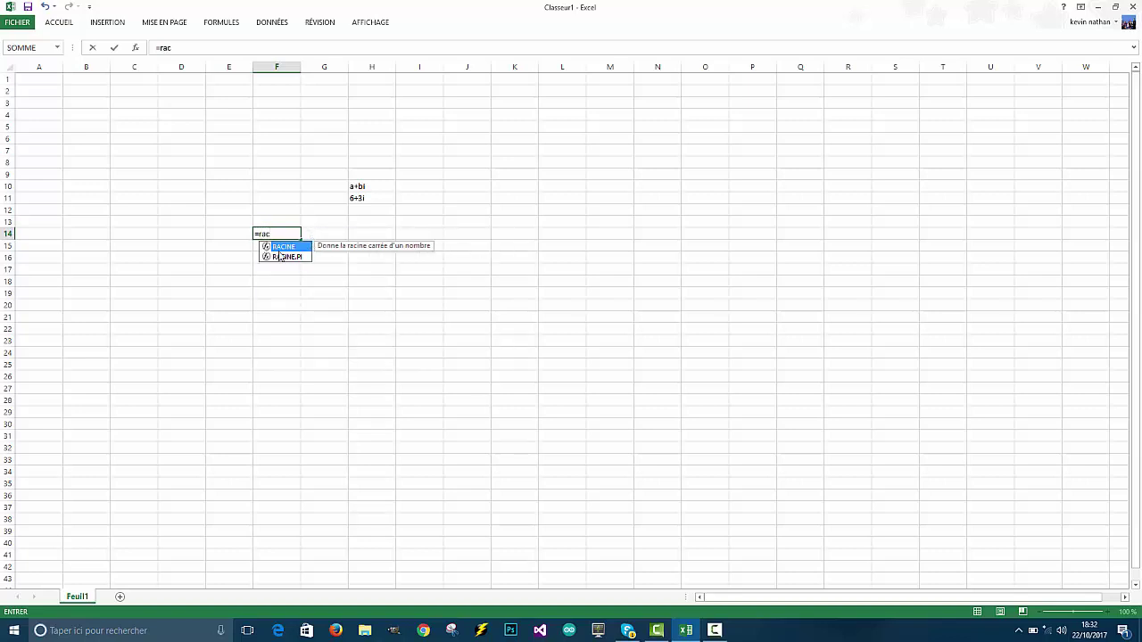
key(Escape)
double_click(276, 250)
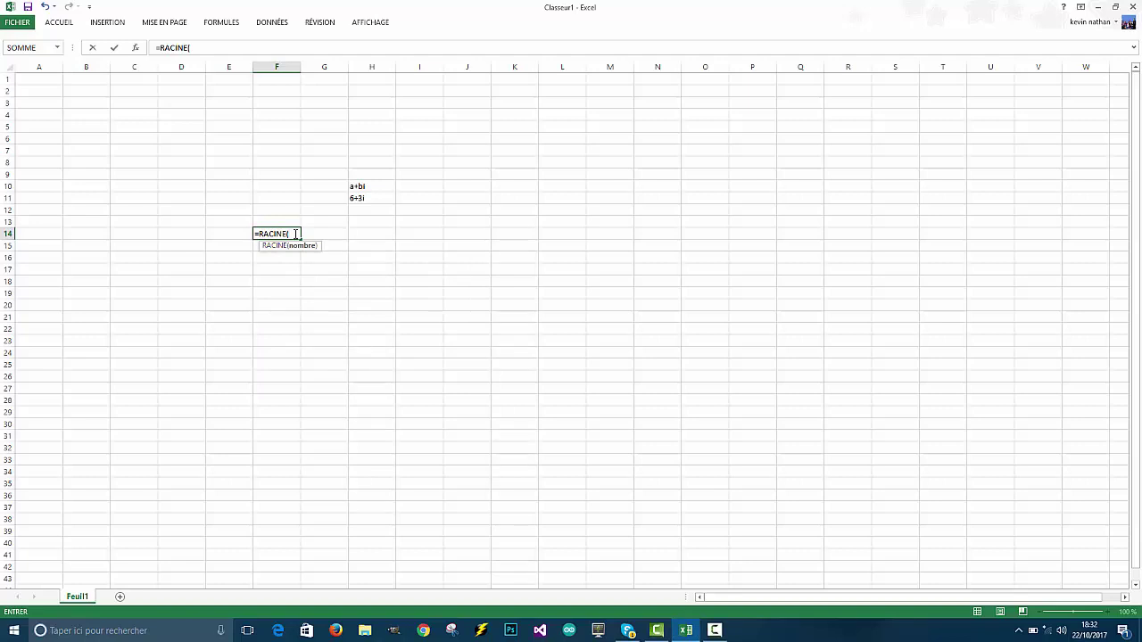
text(6²+3²)
key(Return)
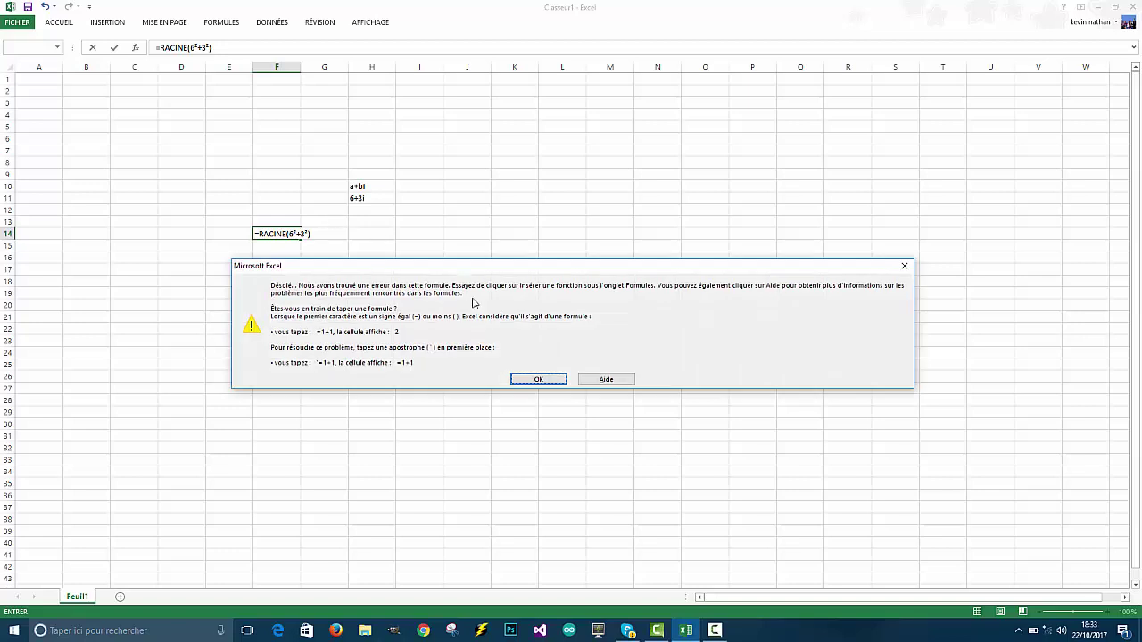
click(536, 381)
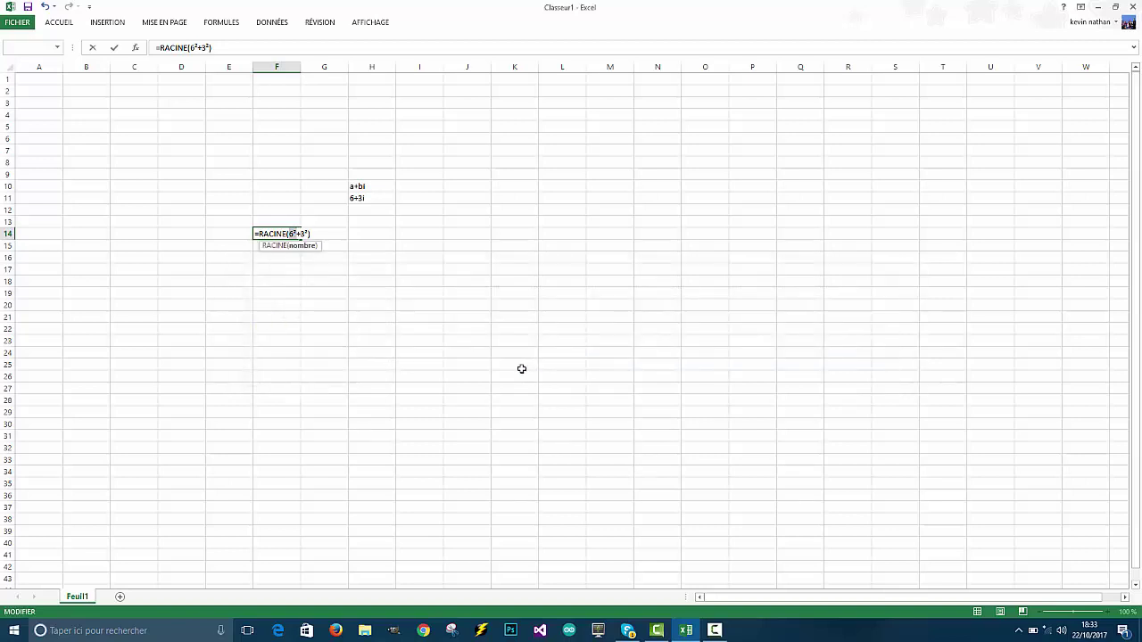
Delete the whole RACINE formula from cell F14.
click(318, 230)
drag(309, 233, 288, 233)
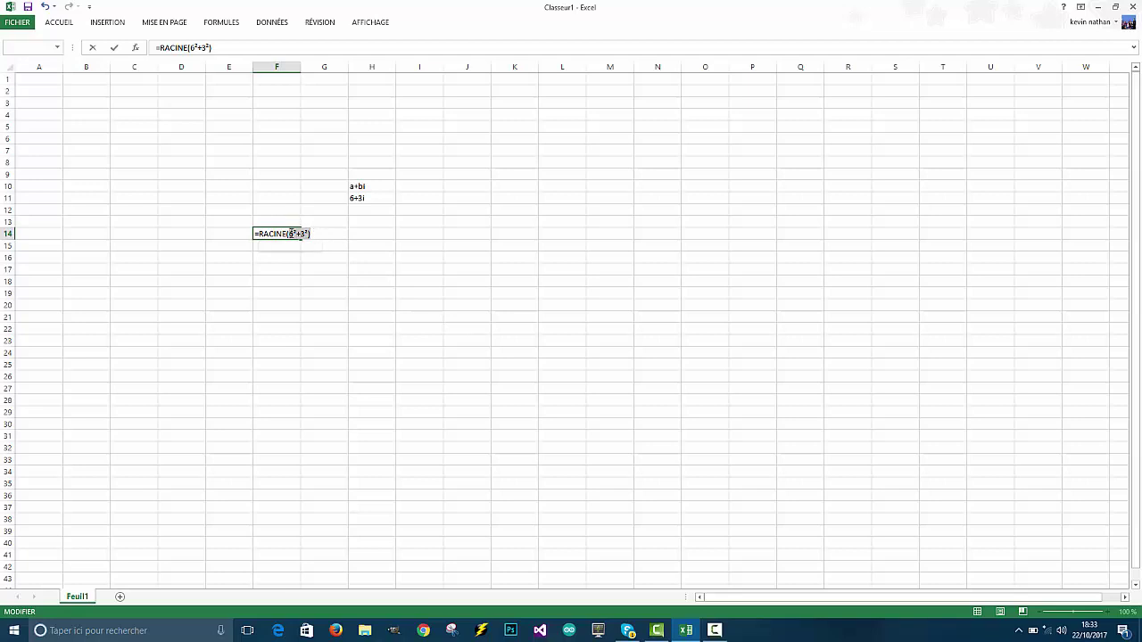
key(BackSpace)
key(BackSpace)
key(BackSpace)
key(BackSpace)
key(BackSpace)
key(BackSpace)
key(BackSpace)
key(BackSpace)
key(BackSpace)
key(BackSpace)
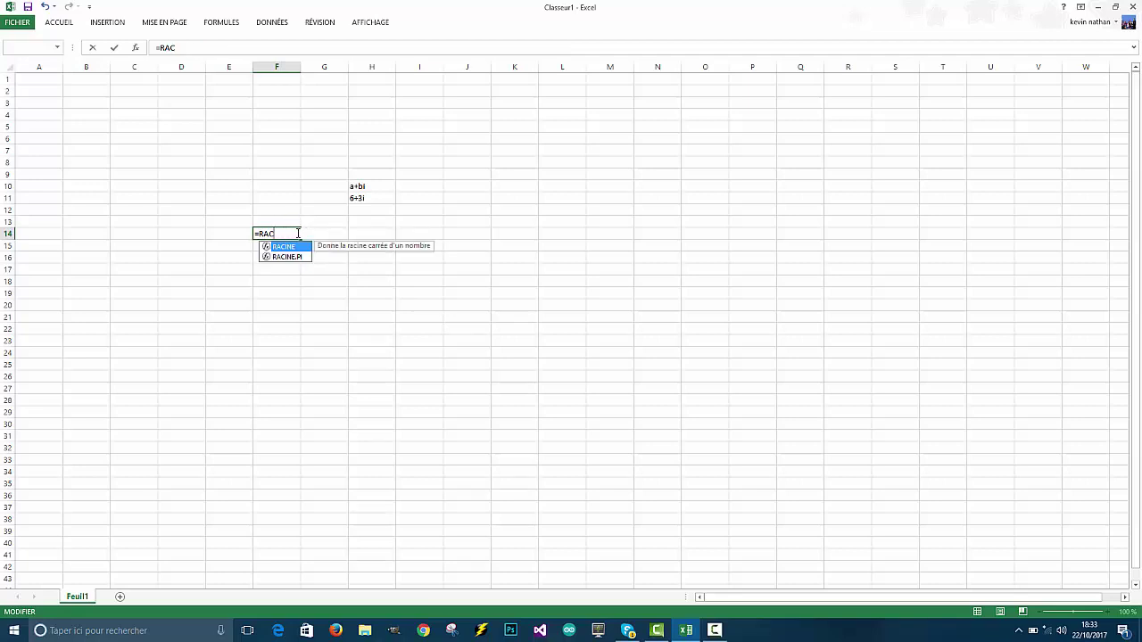
key(Down)
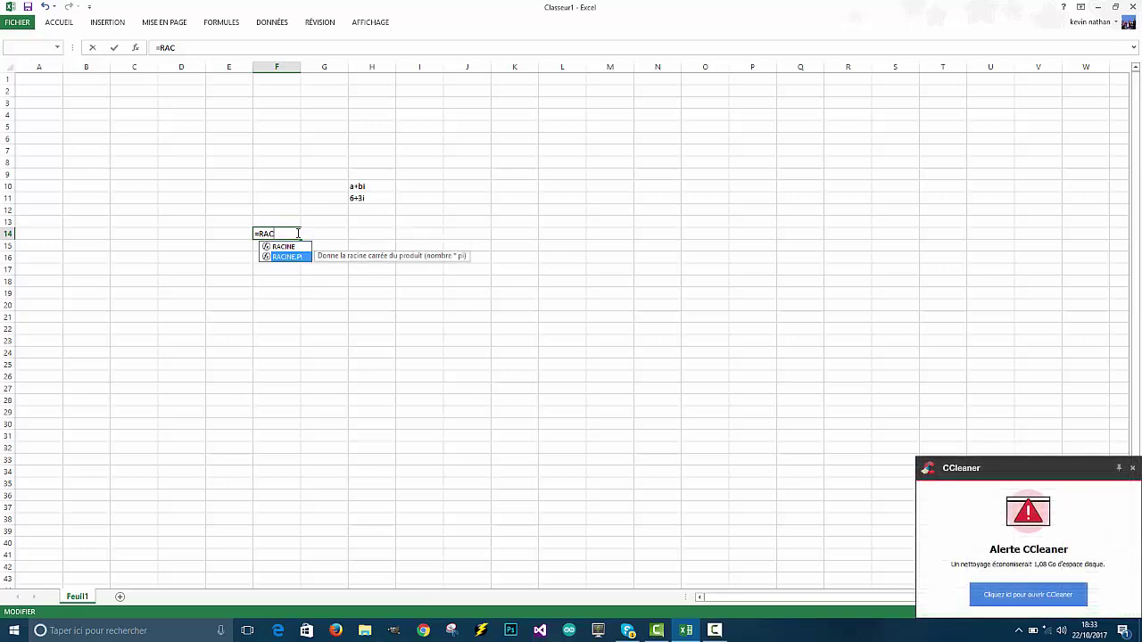
drag(298, 233, 232, 234)
key(BackSpace)
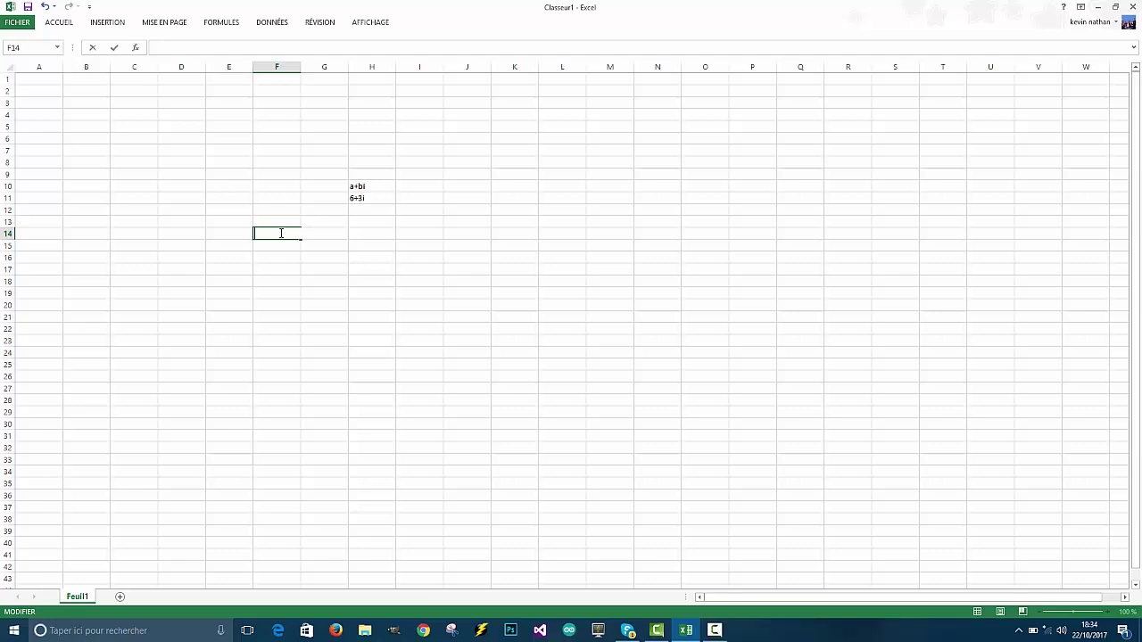
Open Paint and handwrite the modulus calculation √(6²+3²) = 6.70 on the canvas with the pencil.
click(53, 630)
text(paint)
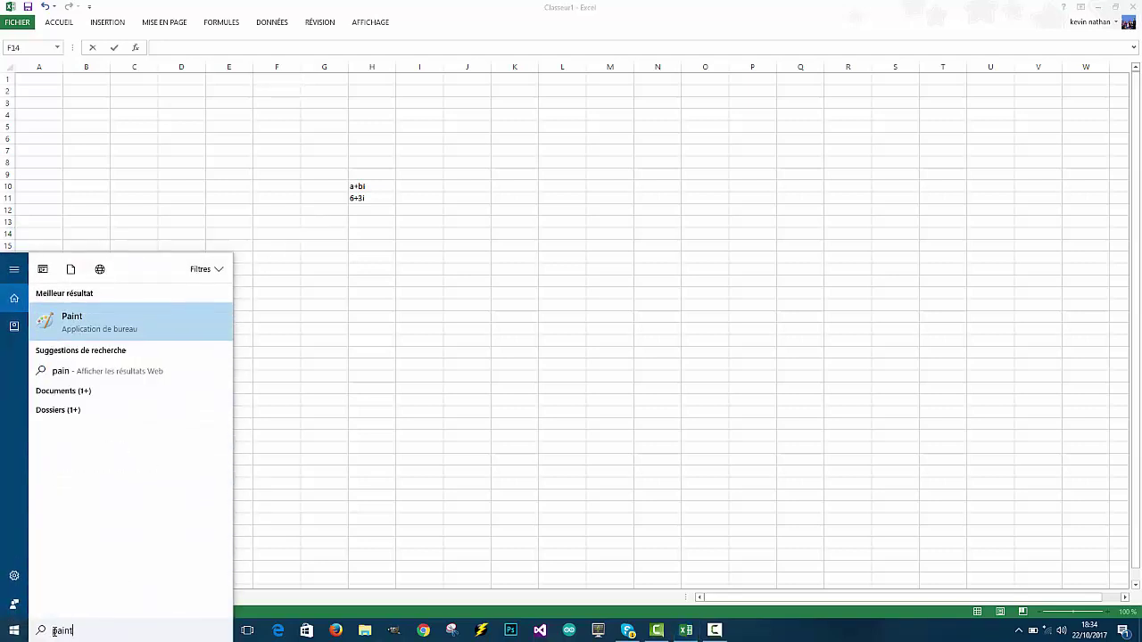
key(Return)
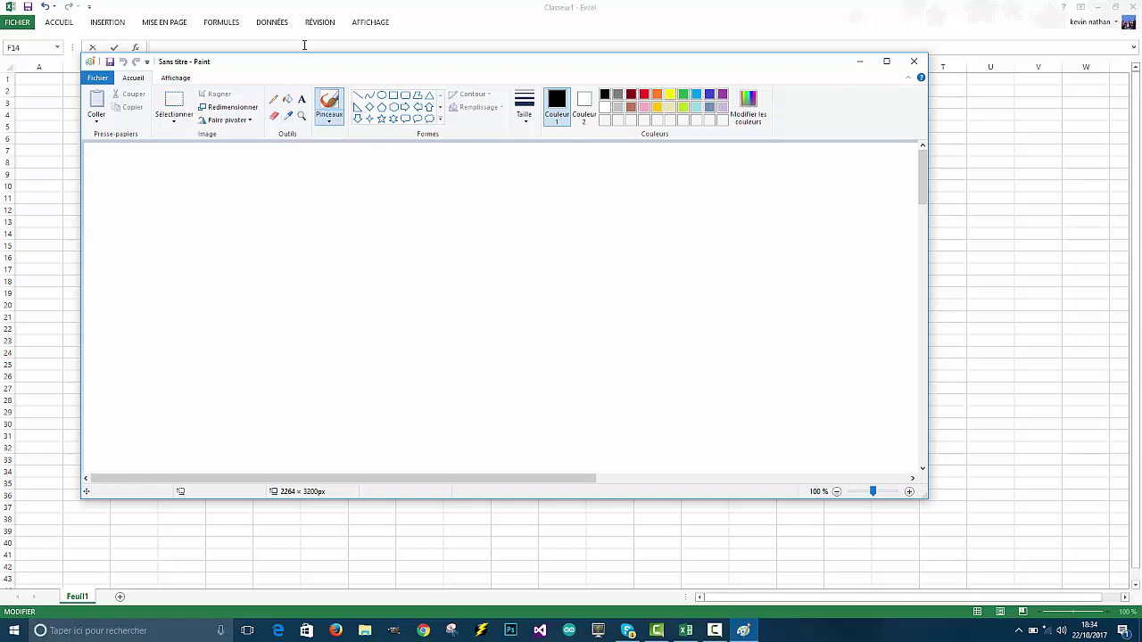
click(274, 98)
mouse_move(175, 288)
mouse_down()
mouse_move(189, 326)
mouse_move(429, 229)
mouse_up()
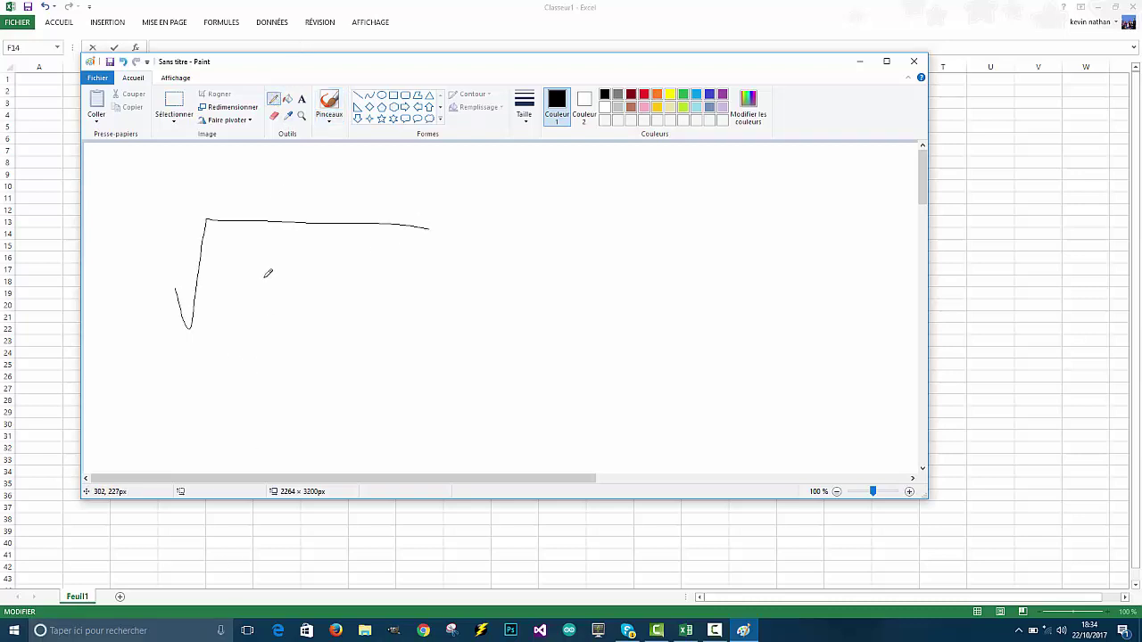
mouse_move(243, 268)
mouse_down()
mouse_move(237, 296)
mouse_move(232, 285)
mouse_move(262, 277)
mouse_move(297, 298)
mouse_move(342, 277)
mouse_move(337, 295)
mouse_move(385, 276)
mouse_move(415, 295)
mouse_up()
drag(398, 280, 421, 279)
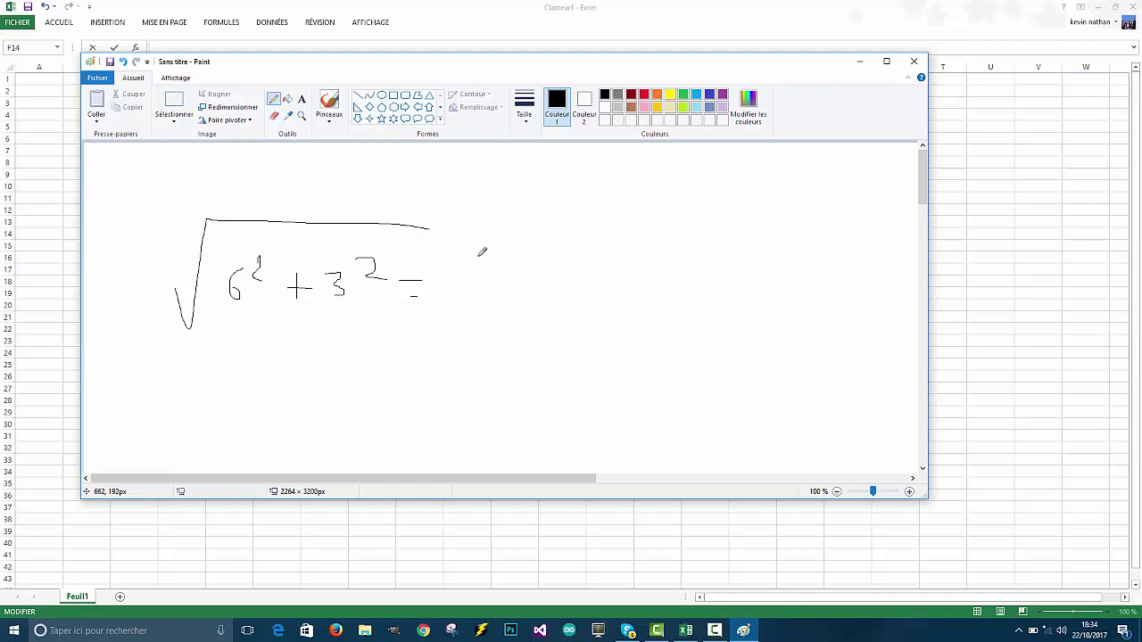
mouse_move(477, 258)
mouse_down()
mouse_move(467, 282)
mouse_move(546, 264)
mouse_move(536, 292)
mouse_move(558, 274)
mouse_up()
click(487, 292)
Minimise Paint to return to Excel and begin cell F14 with the text "module :".
click(863, 62)
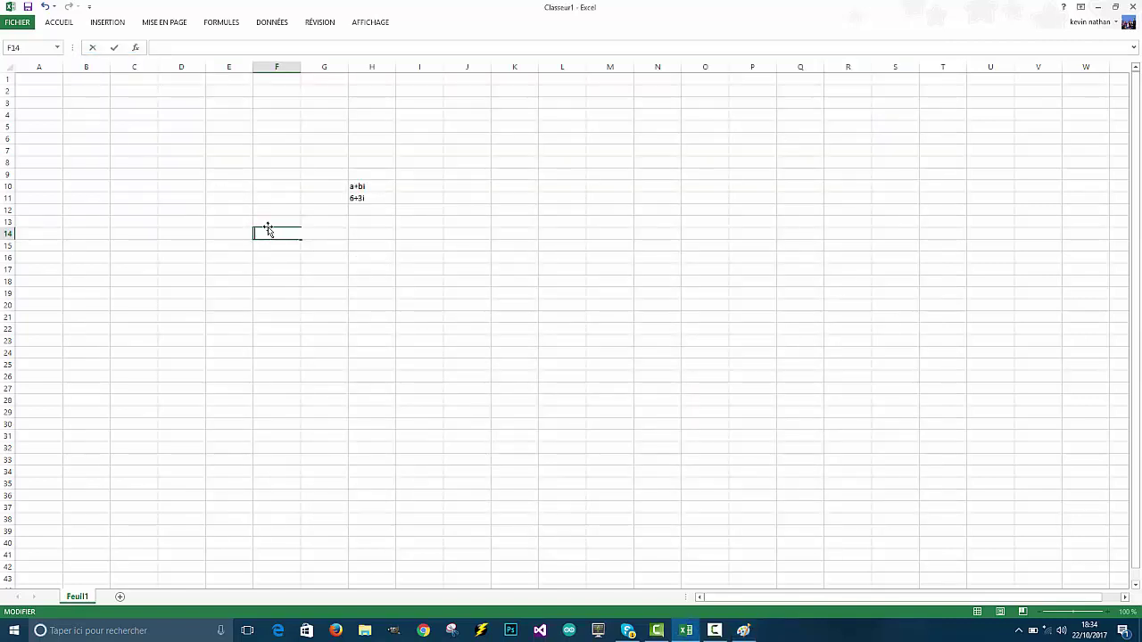
text(module :)
Switch back to Paint and handwrite the modulus notation with slanted bars before the square root.
click(743, 631)
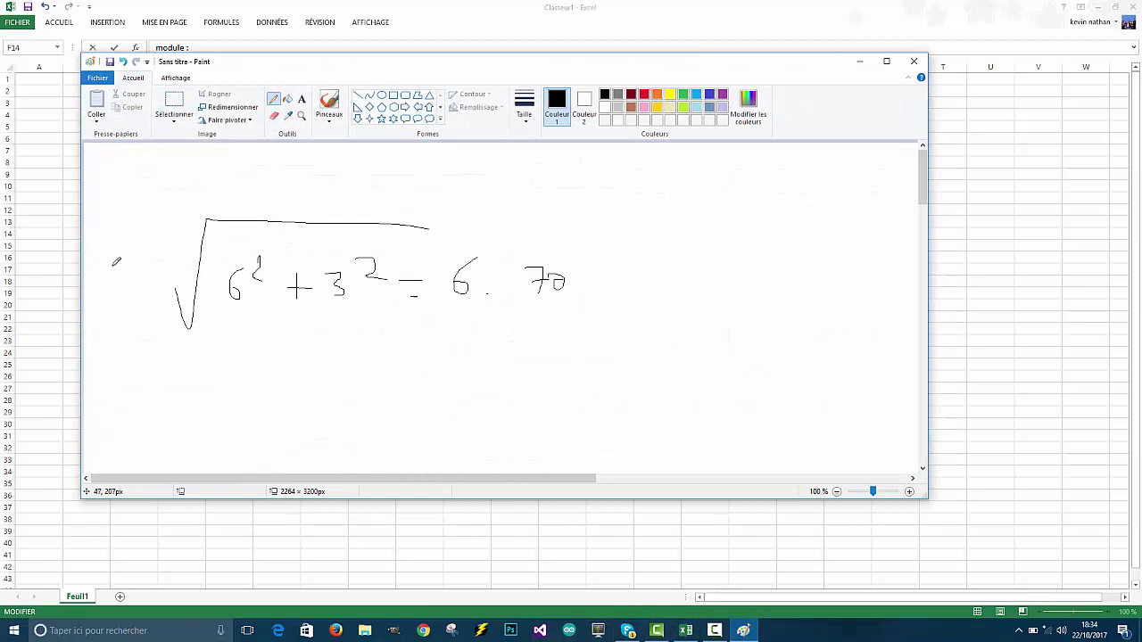
mouse_move(100, 257)
mouse_down()
mouse_move(127, 223)
mouse_move(132, 287)
mouse_move(119, 290)
mouse_up()
drag(163, 216, 148, 326)
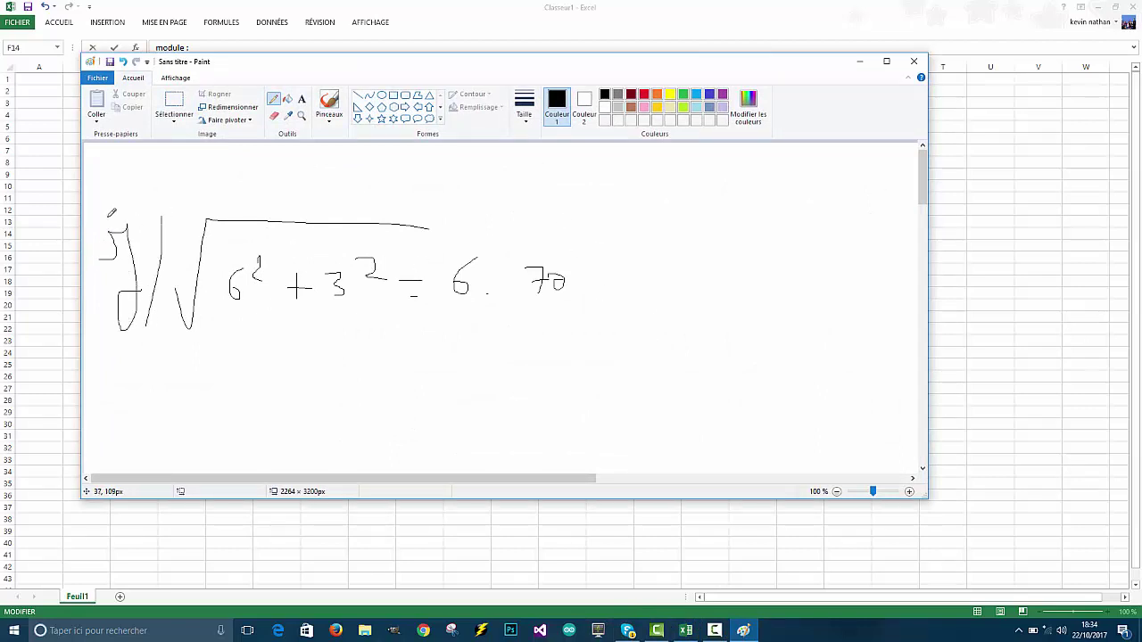
drag(96, 218, 85, 348)
Return to Excel and complete cell F14 as "module : 6,708203932".
click(860, 64)
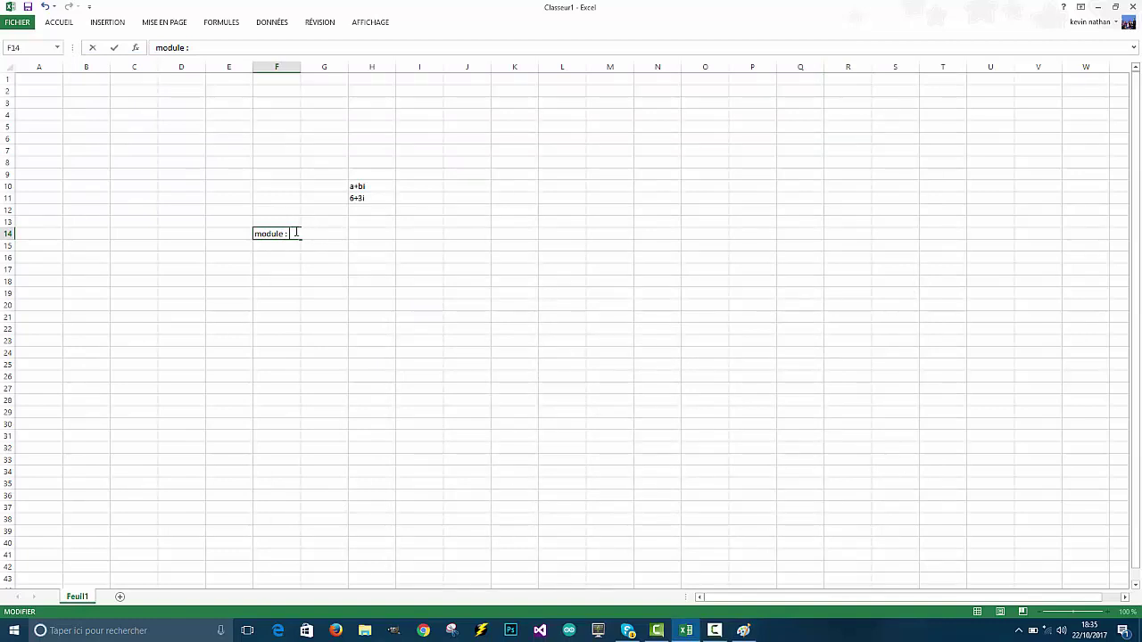
text(6,708203932)
key(Return)
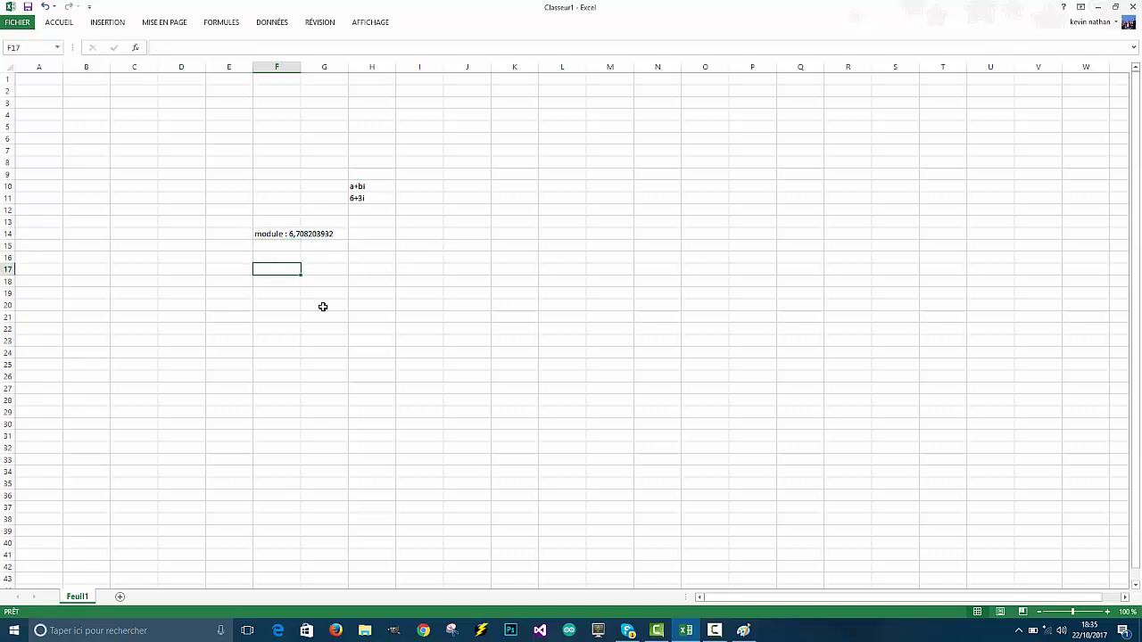
Enter the identity "i²=-1" in cell H8, above the general form a+bi.
click(382, 165)
double_click(382, 164)
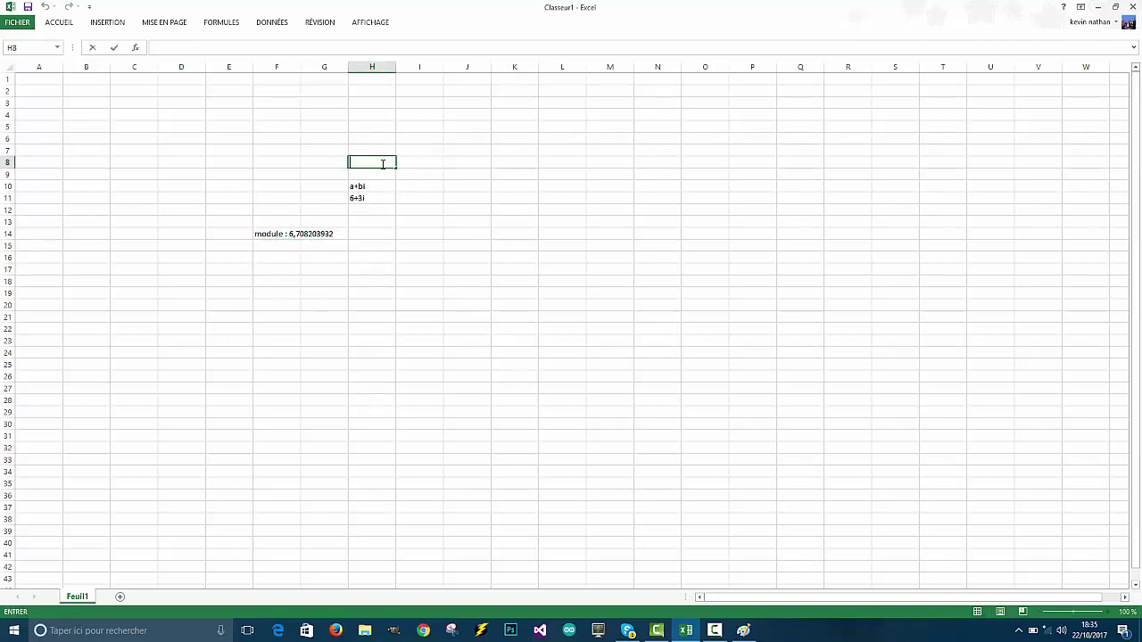
text(i²=-1)
click(366, 205)
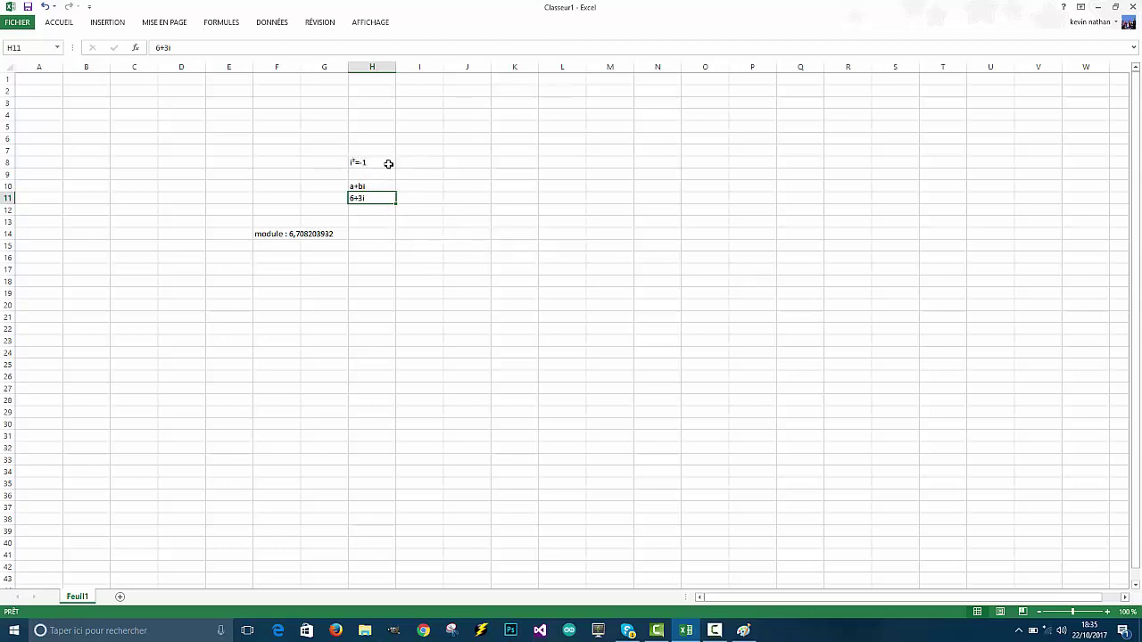
Fill cell H8, containing the i² identity, with the standard red background colour.
key(Up)
key(Up)
key(Up)
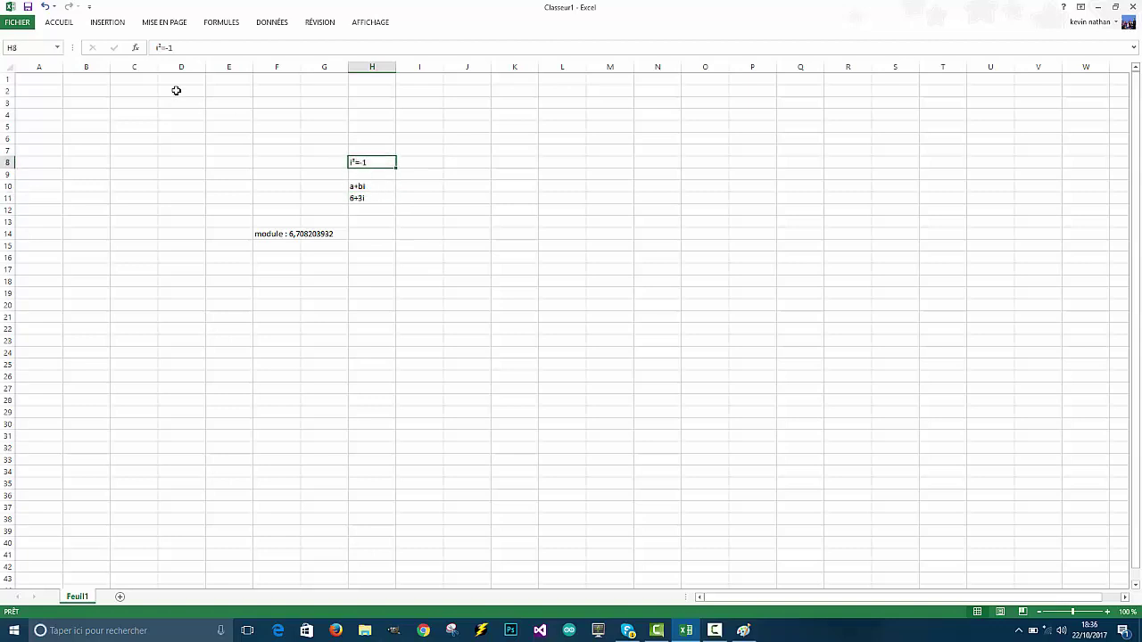
click(57, 22)
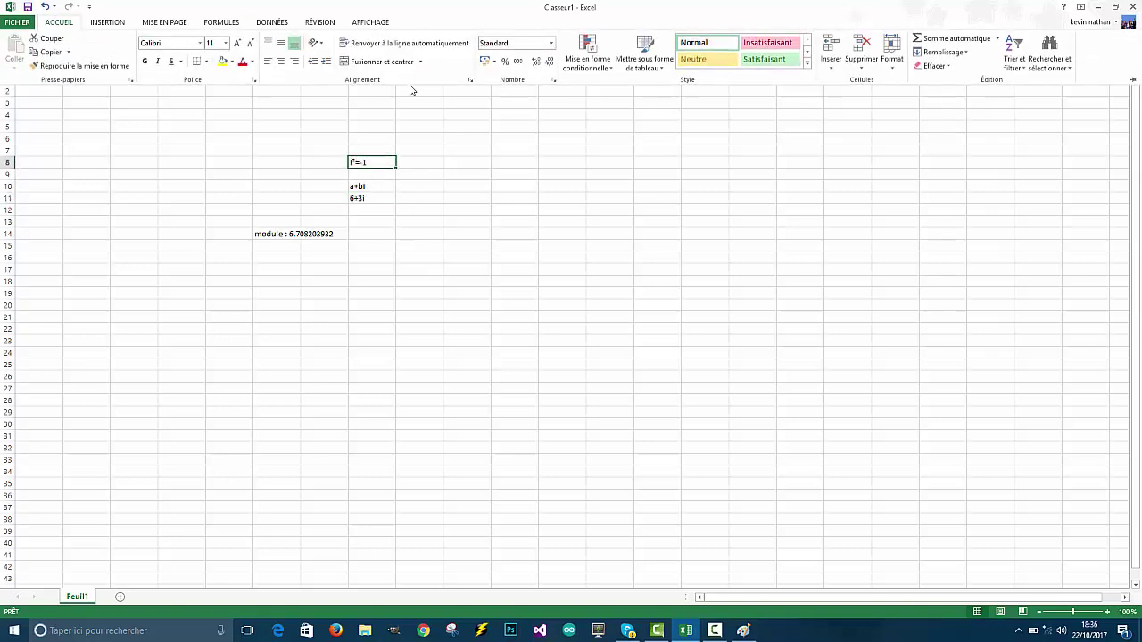
click(231, 62)
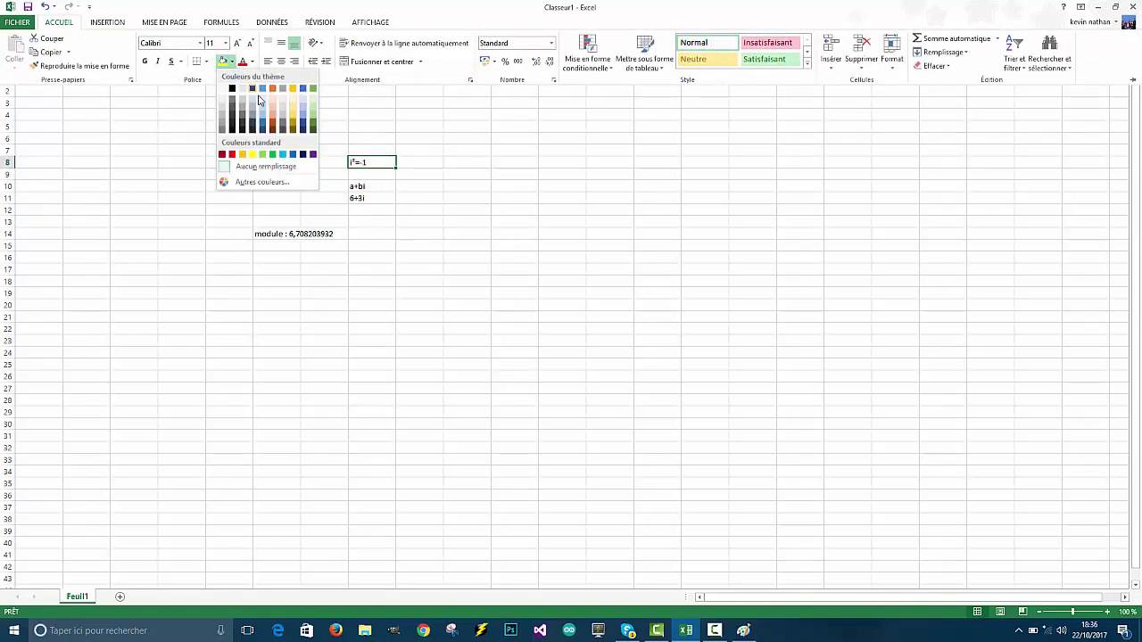
click(235, 158)
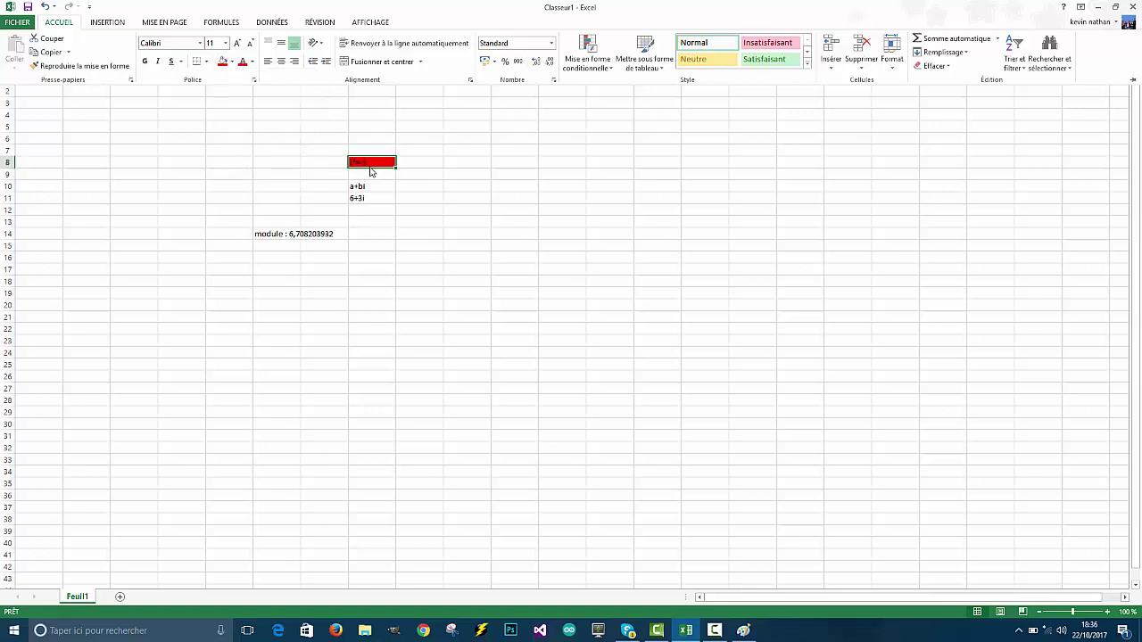
click(272, 279)
click(273, 272)
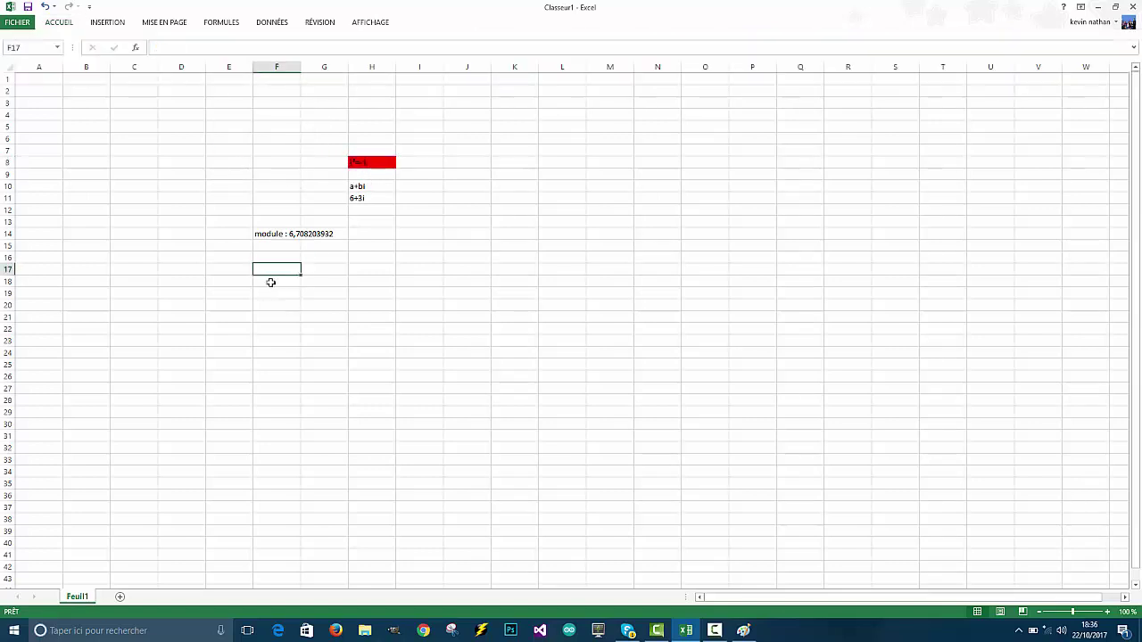
click(270, 282)
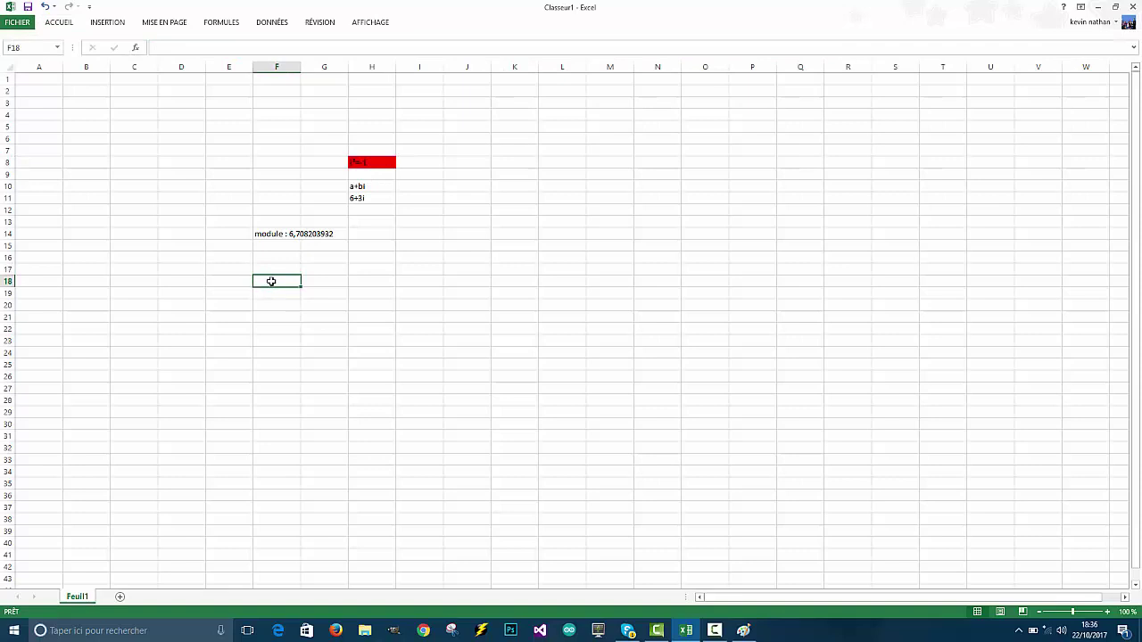
Enter "argument : l'angle ( radian ; degret )" in cell F15, directly under the modulus line.
click(272, 246)
double_click(272, 246)
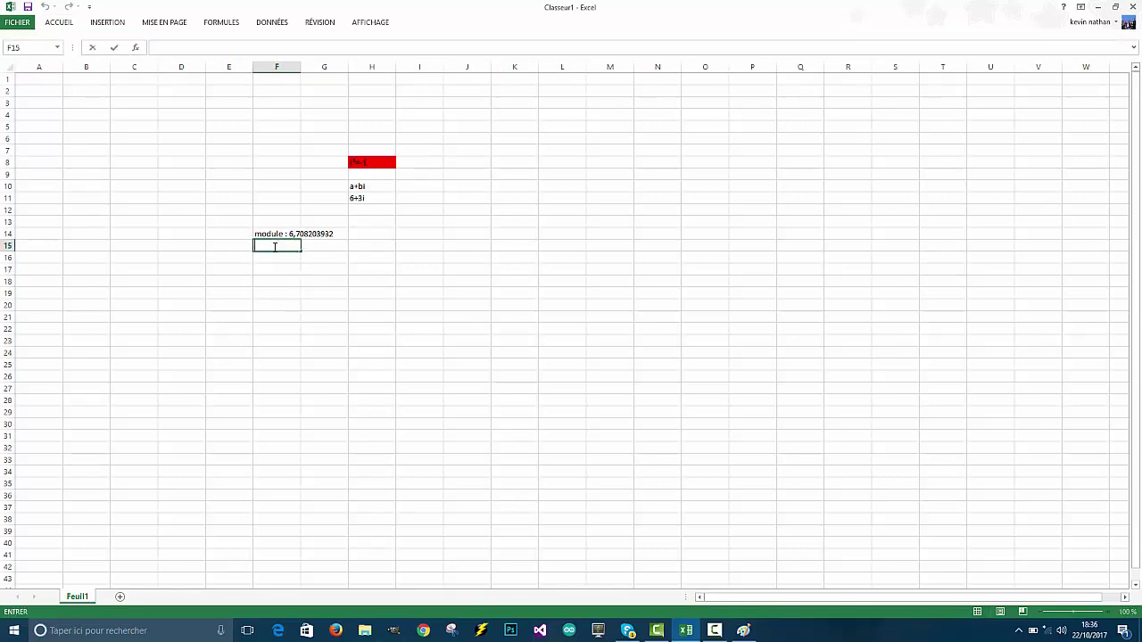
text(argument : l)
text('ang)
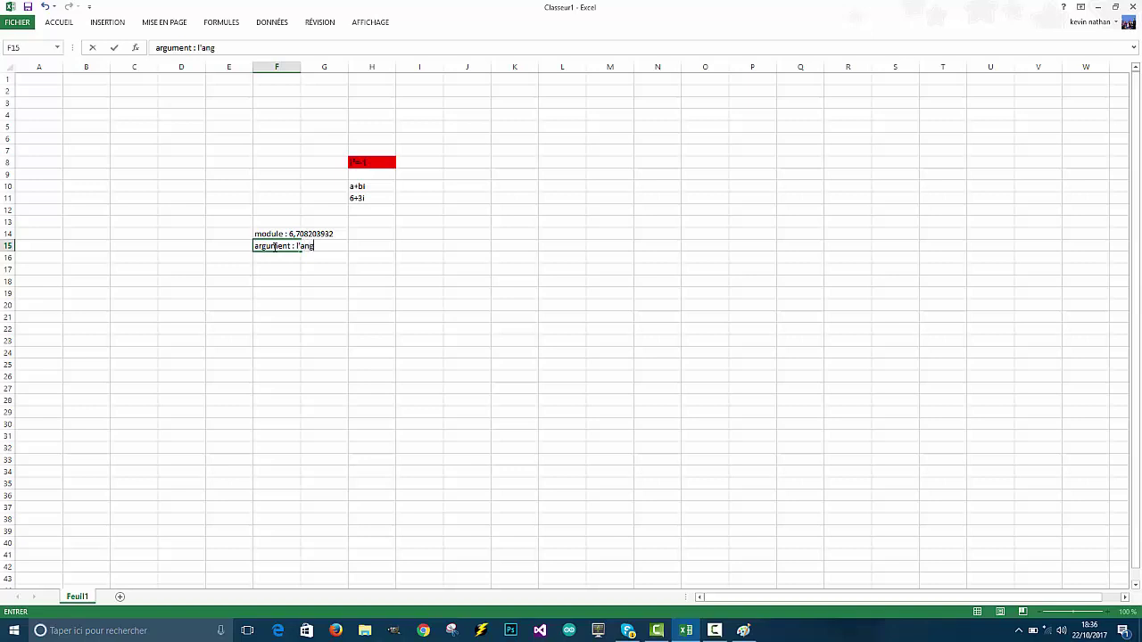
text(le ( radian ; degret)
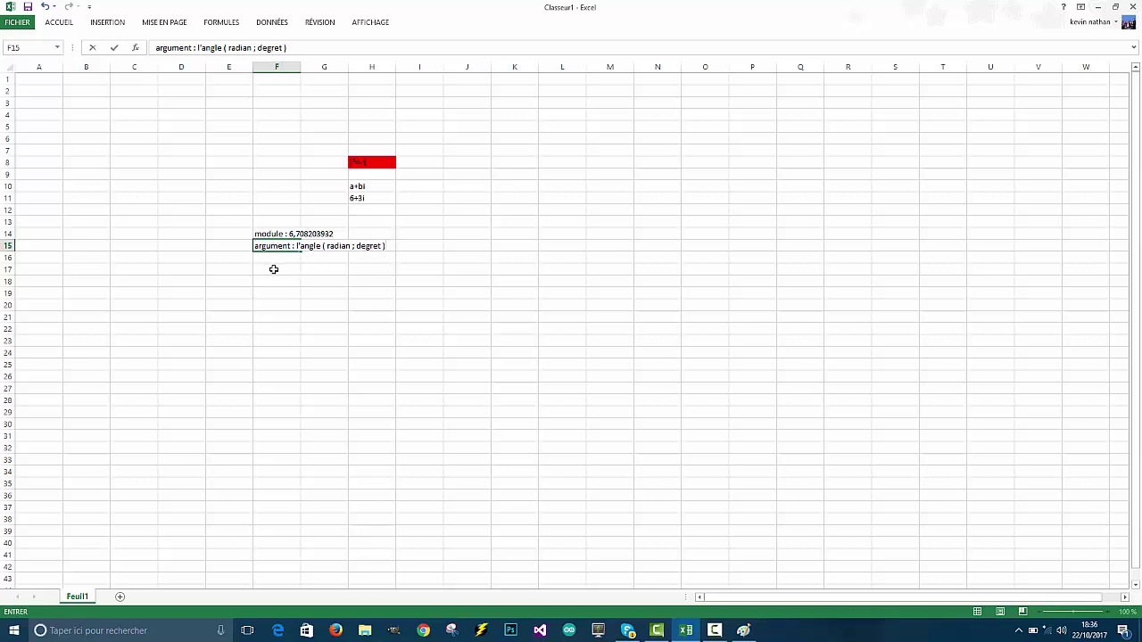
click(324, 283)
click(366, 284)
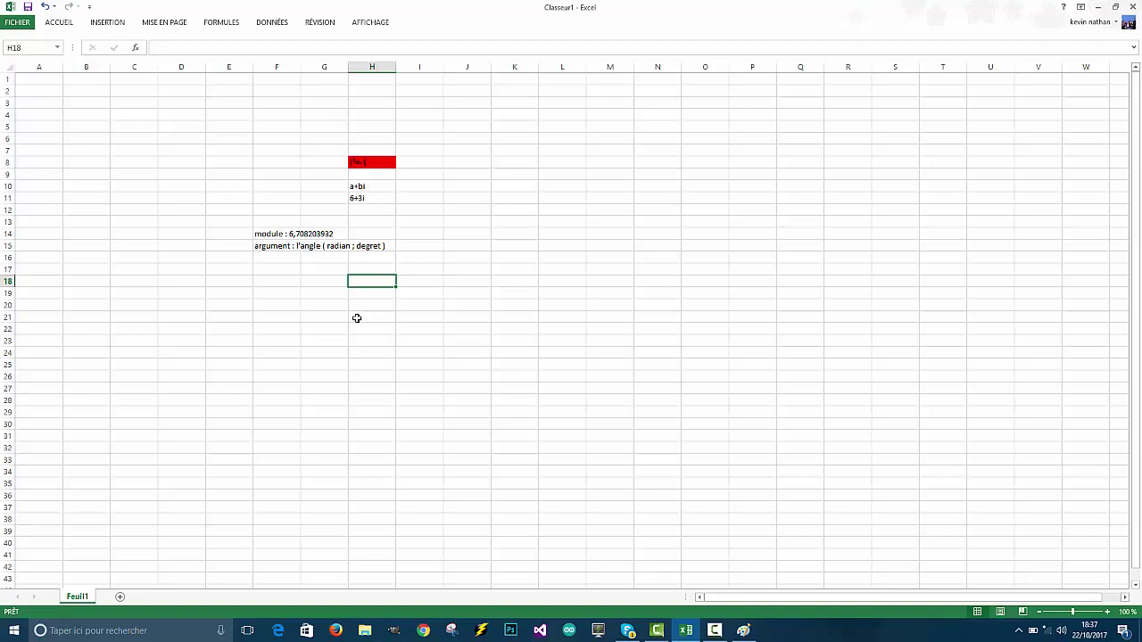
Enter the label "cos (alpha) :" in cell F19.
click(276, 297)
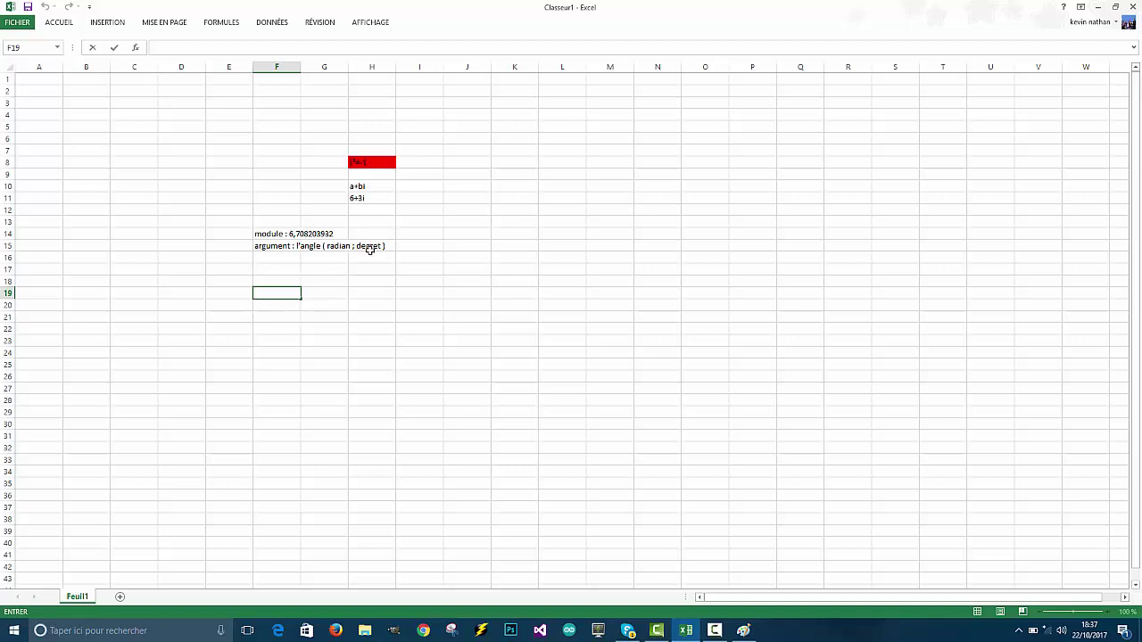
click(278, 298)
text(cos (alpha)
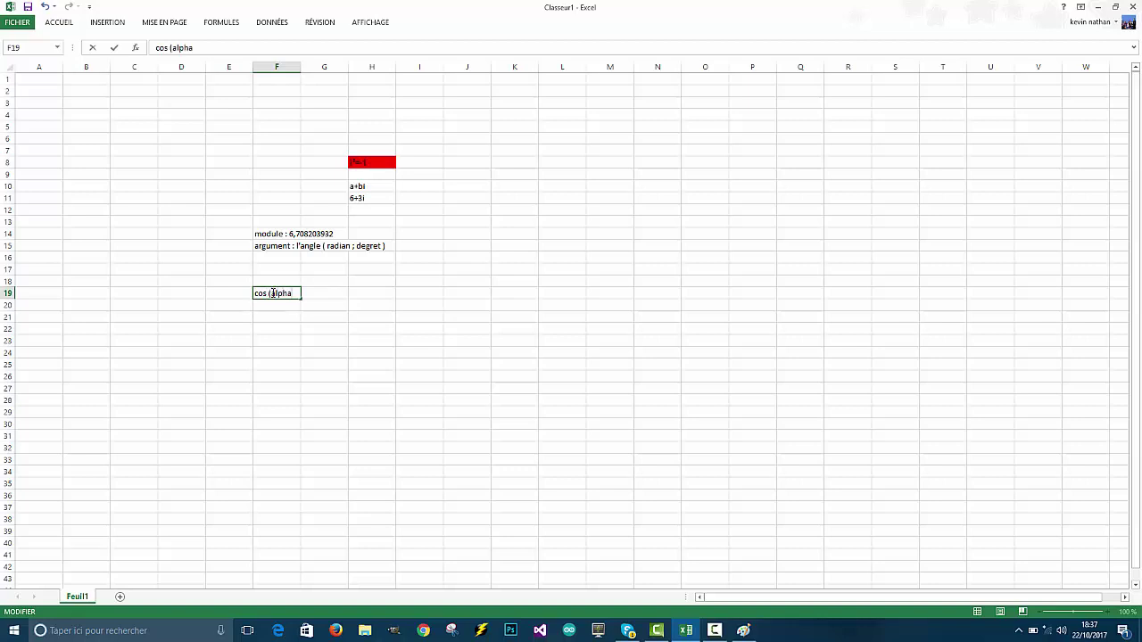
text() :)
click(357, 294)
click(273, 292)
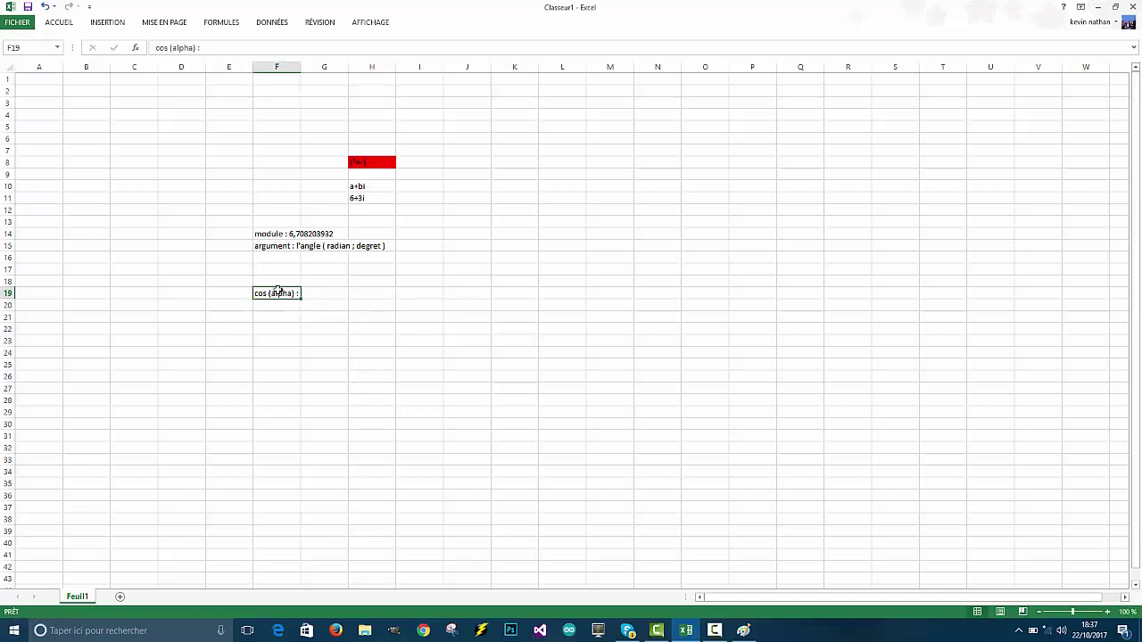
In Paint, handwrite a black z below the calculation and a red z between bars beside it, and return to Excel.
click(743, 630)
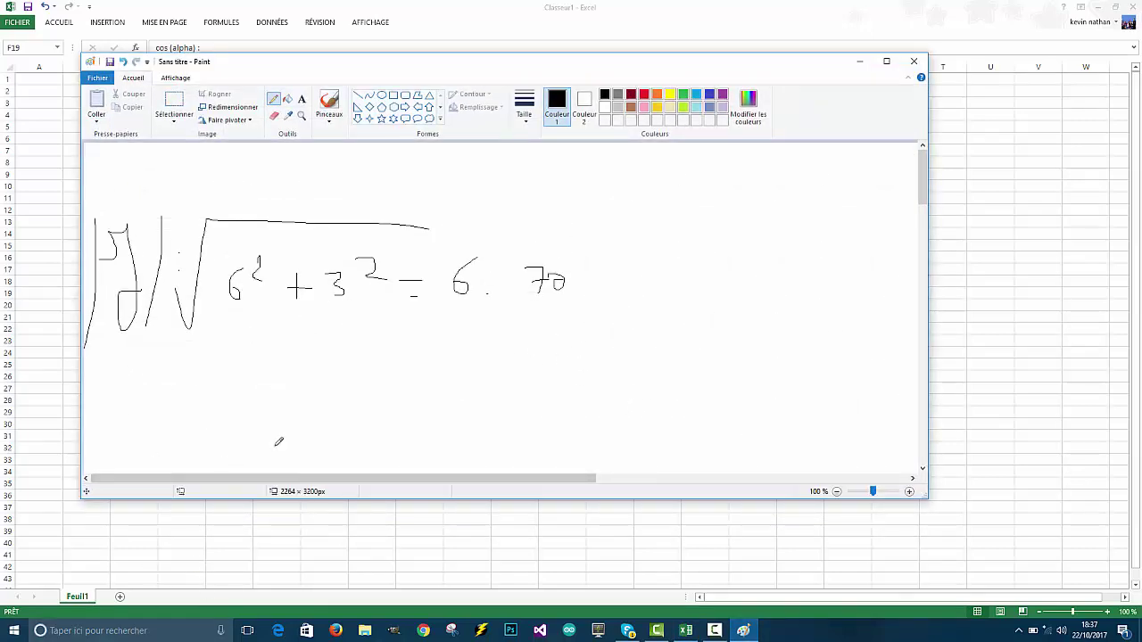
drag(393, 358, 403, 397)
drag(382, 393, 432, 389)
click(644, 94)
drag(550, 348, 563, 378)
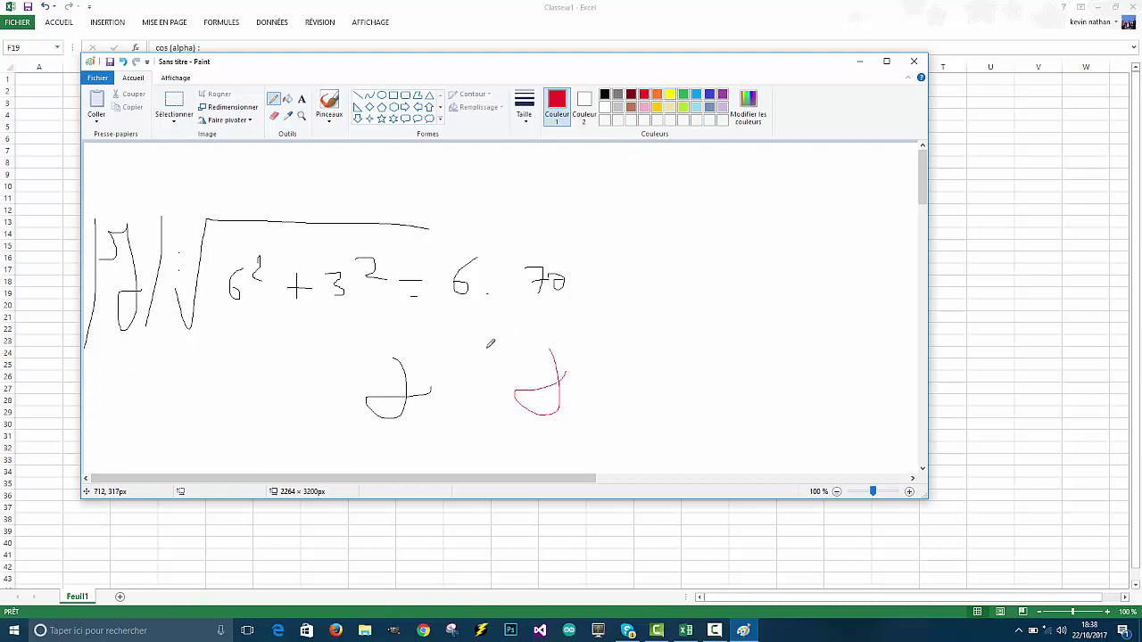
drag(504, 335, 483, 425)
drag(587, 342, 593, 437)
click(861, 62)
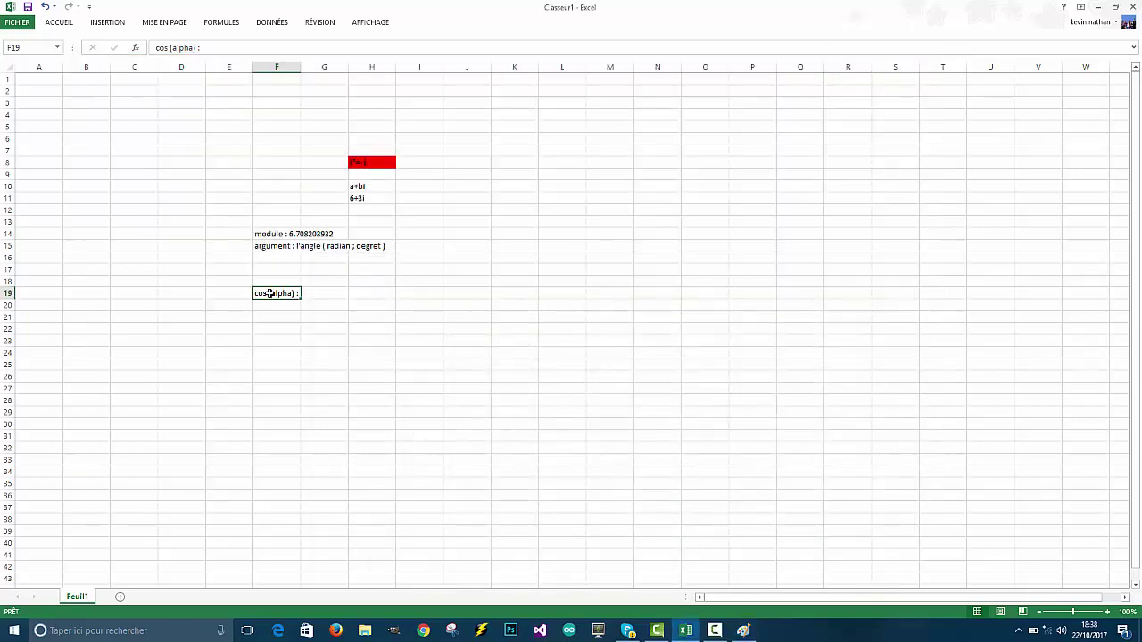
Enter the label "sin(alpha):" in cell F22, below the cosine label.
double_click(371, 293)
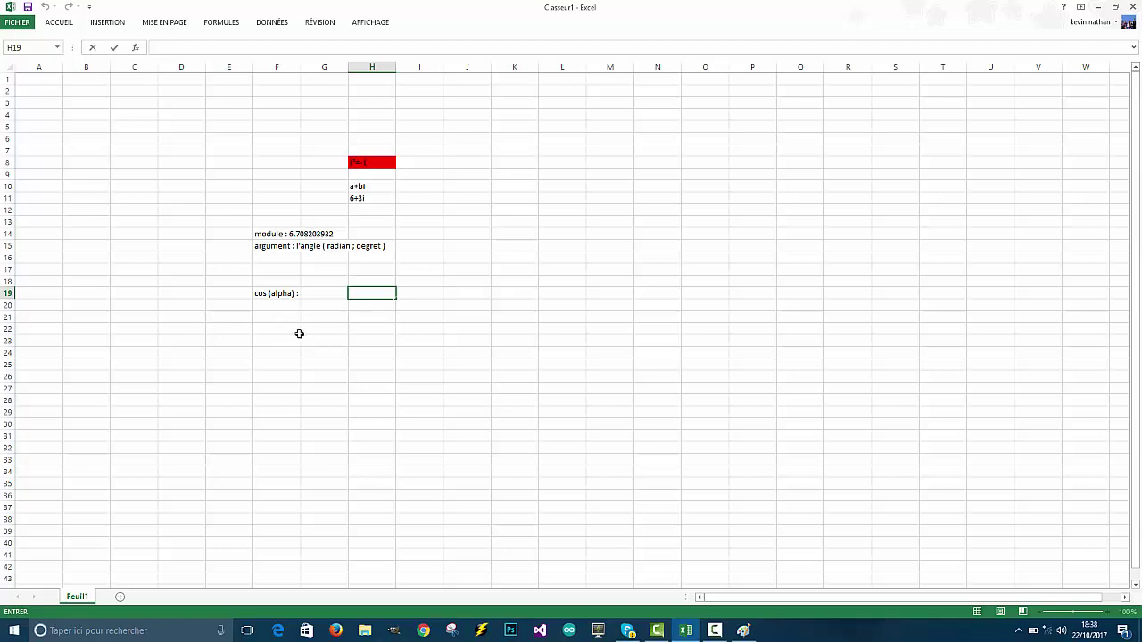
click(268, 330)
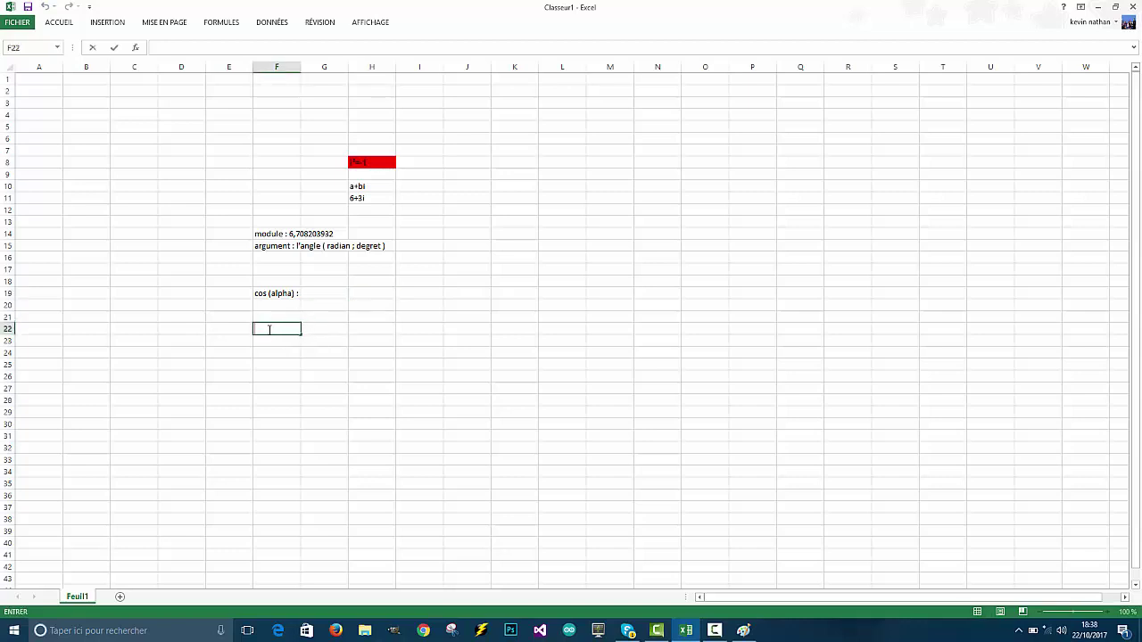
text(sin(alp)
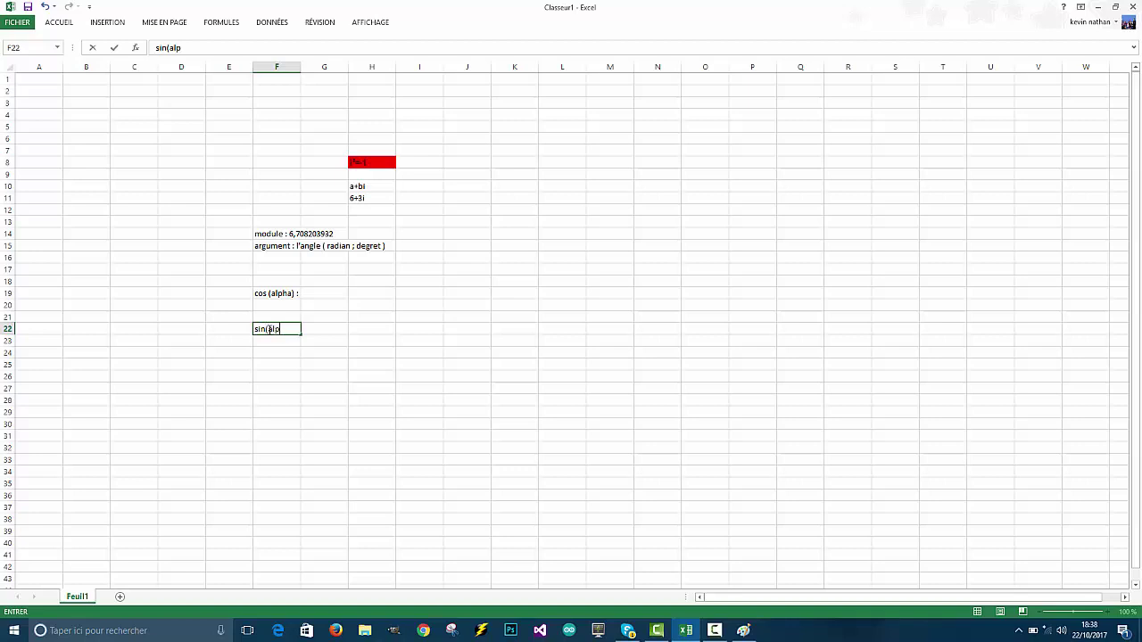
text(ha):)
click(369, 295)
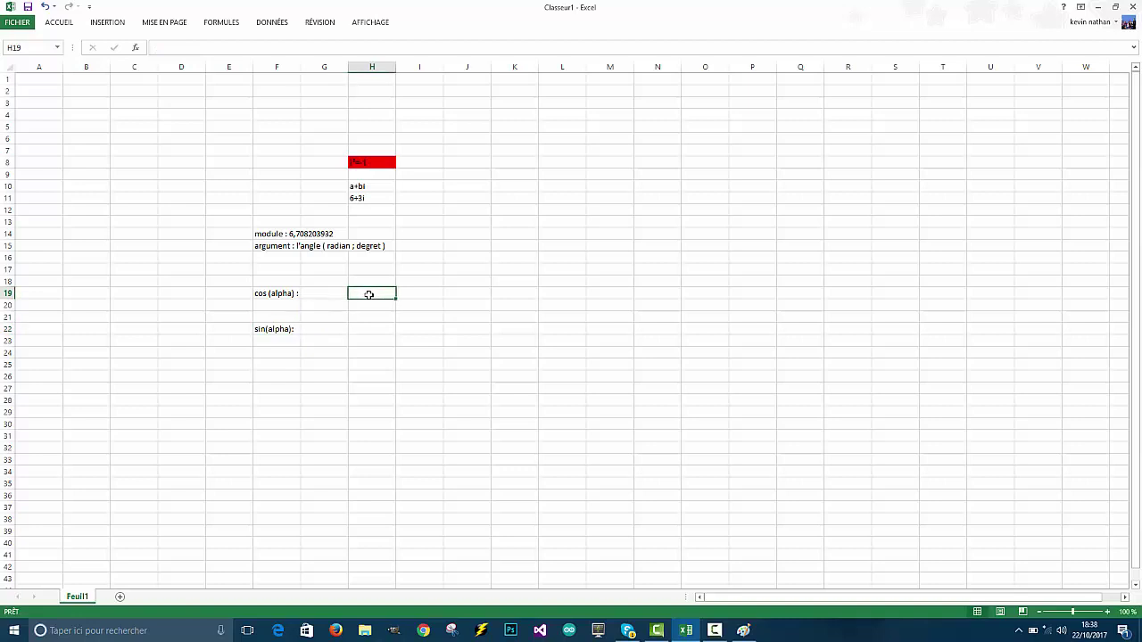
Try to enter a cosine formula in H19 dividing 6 by the modulus cell, testing G14 and F14 as references.
double_click(368, 294)
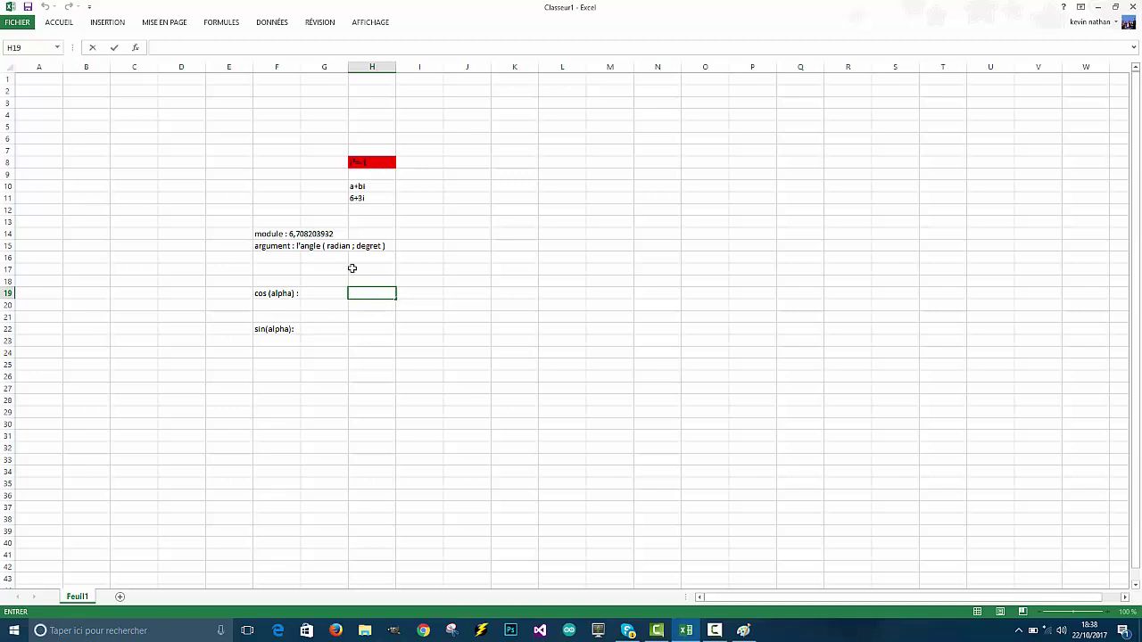
click(364, 198)
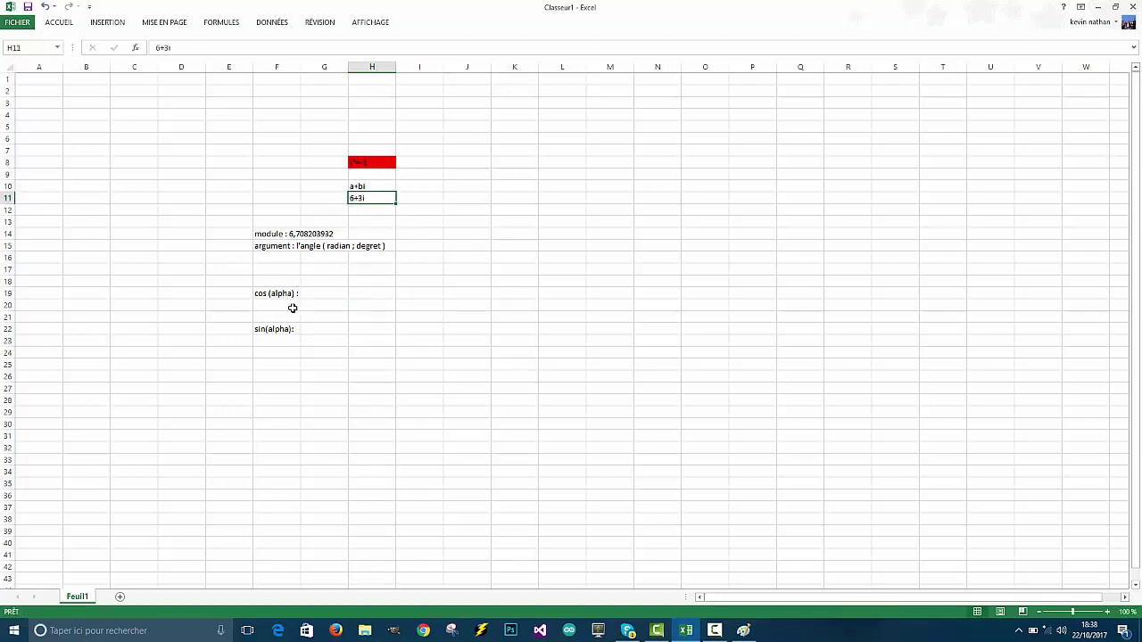
click(370, 294)
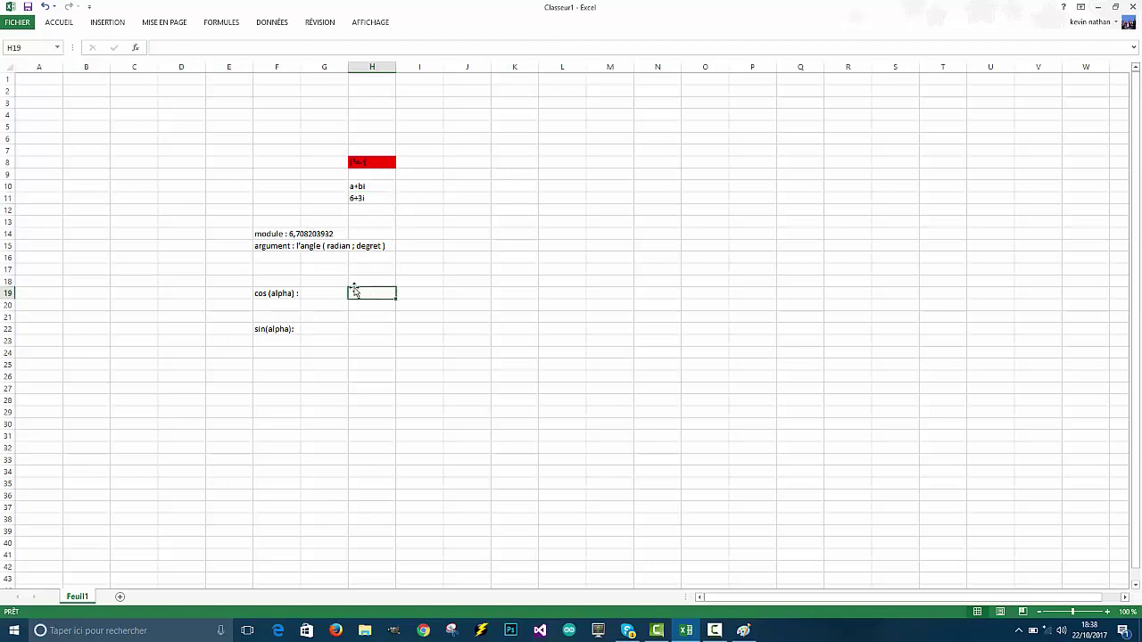
double_click(364, 293)
text(=6/)
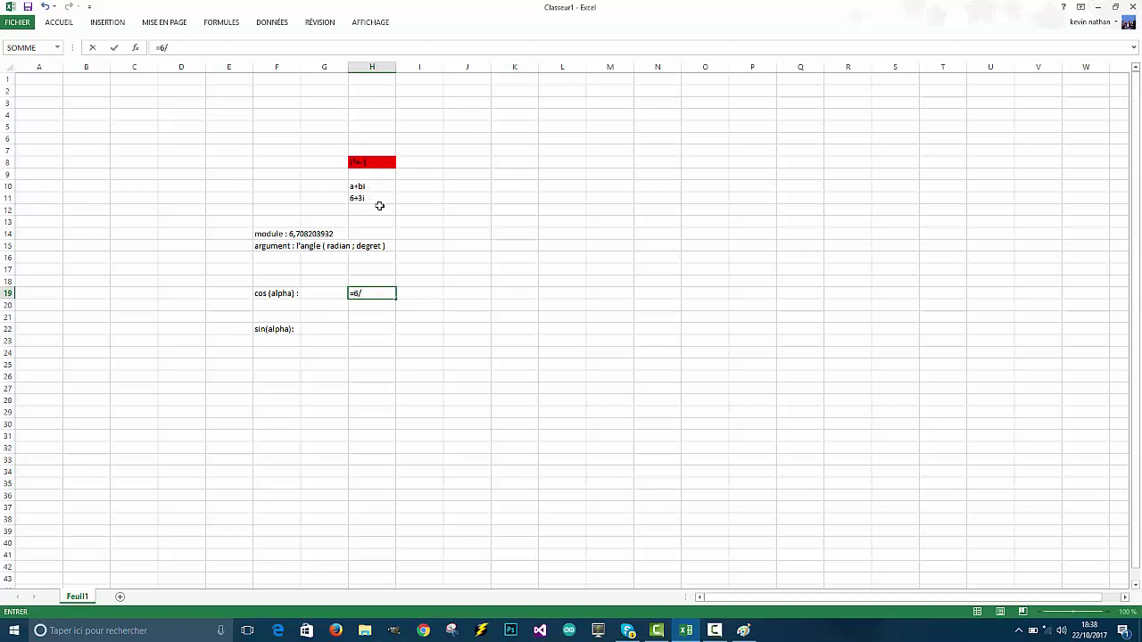
click(319, 233)
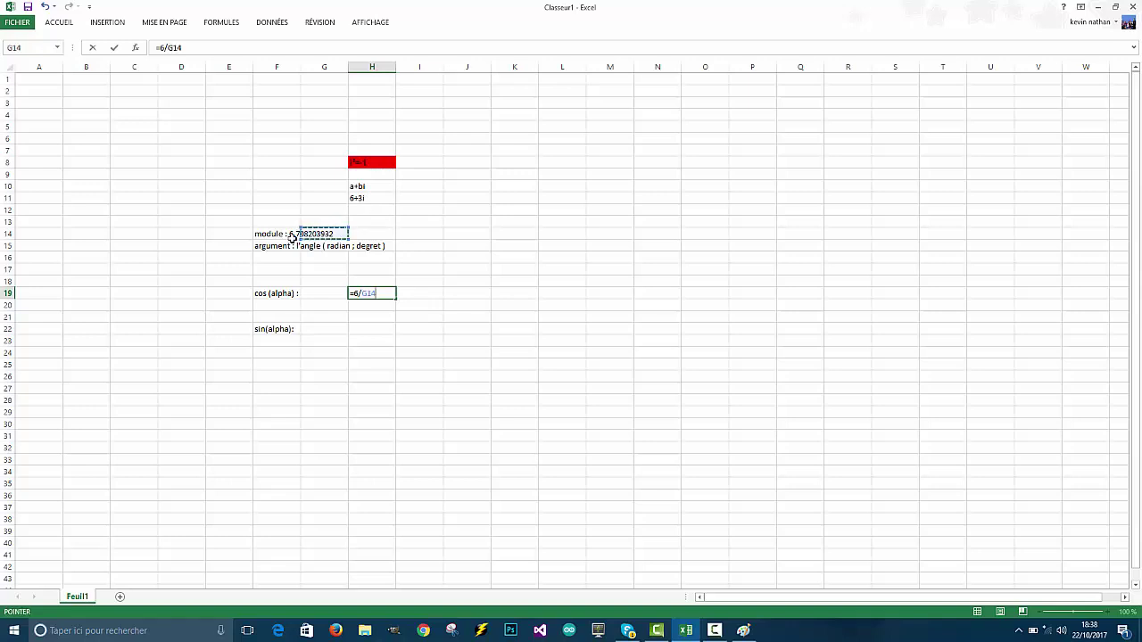
click(278, 234)
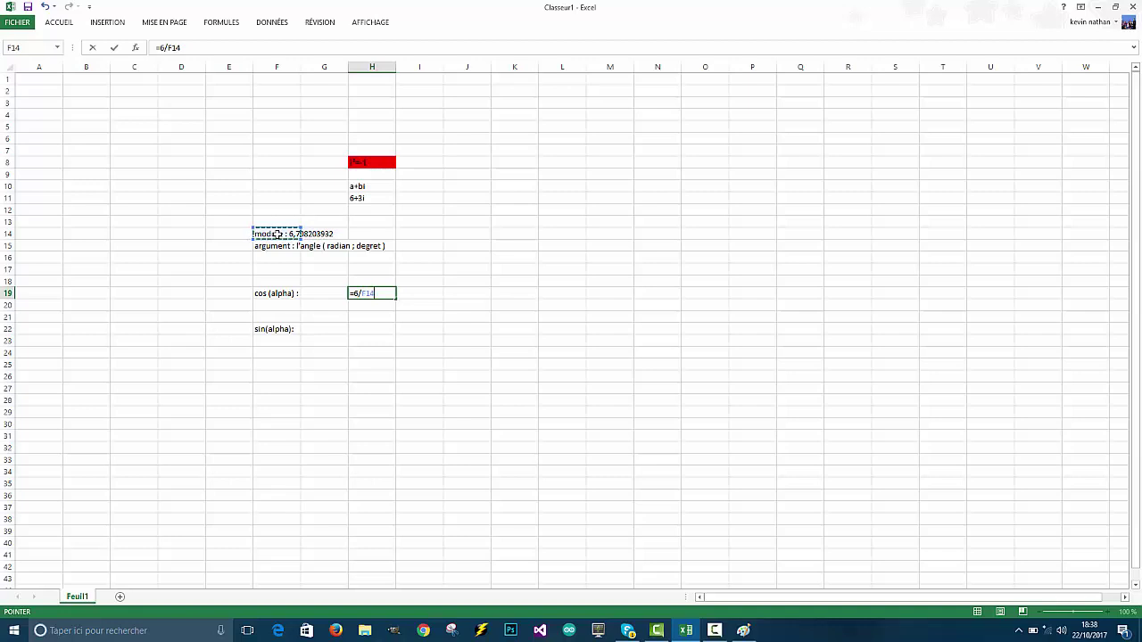
key(BackSpace)
key(BackSpace)
key(BackSpace)
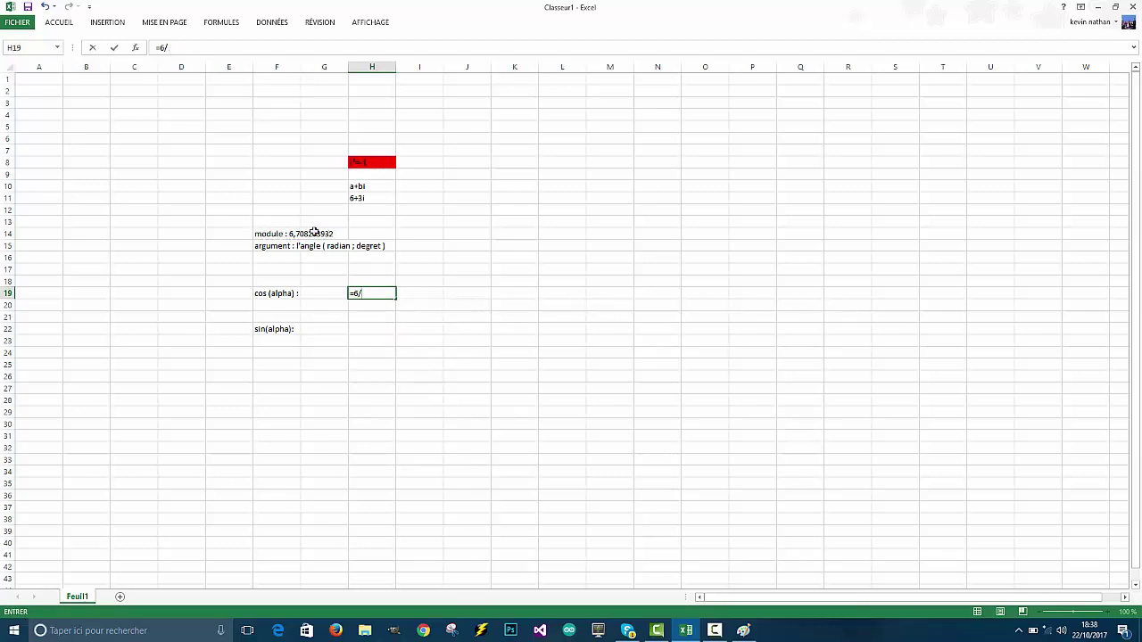
Try H14, J14 and H22 as the divisor in the H19 formula, and clear the whole formula.
click(295, 233)
click(358, 233)
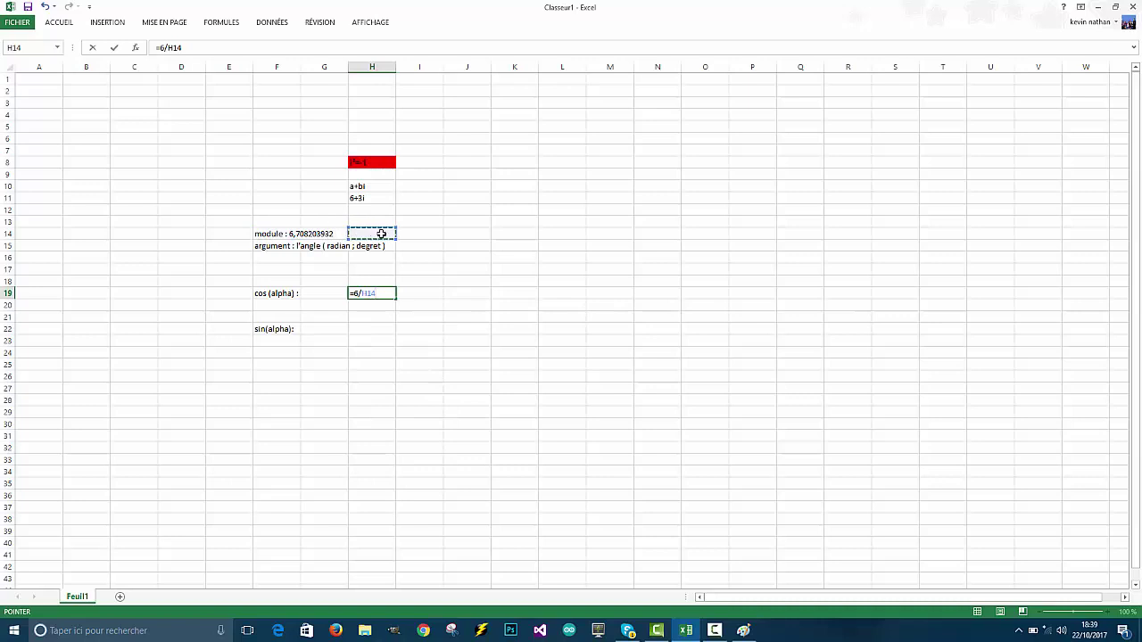
click(453, 233)
key(BackSpace)
key(BackSpace)
key(BackSpace)
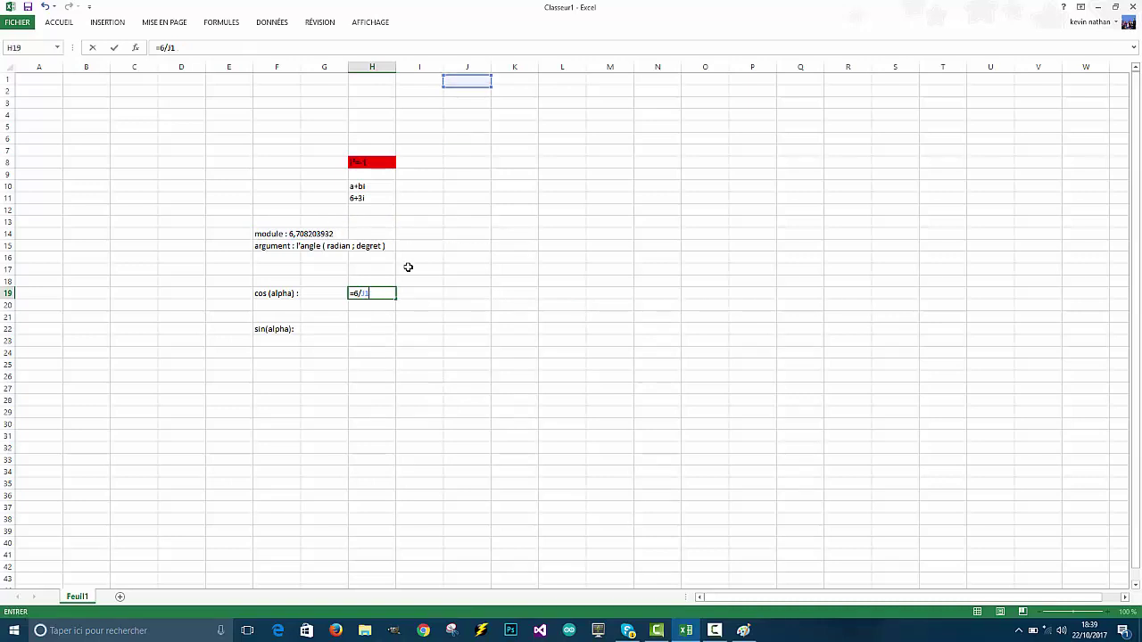
click(474, 233)
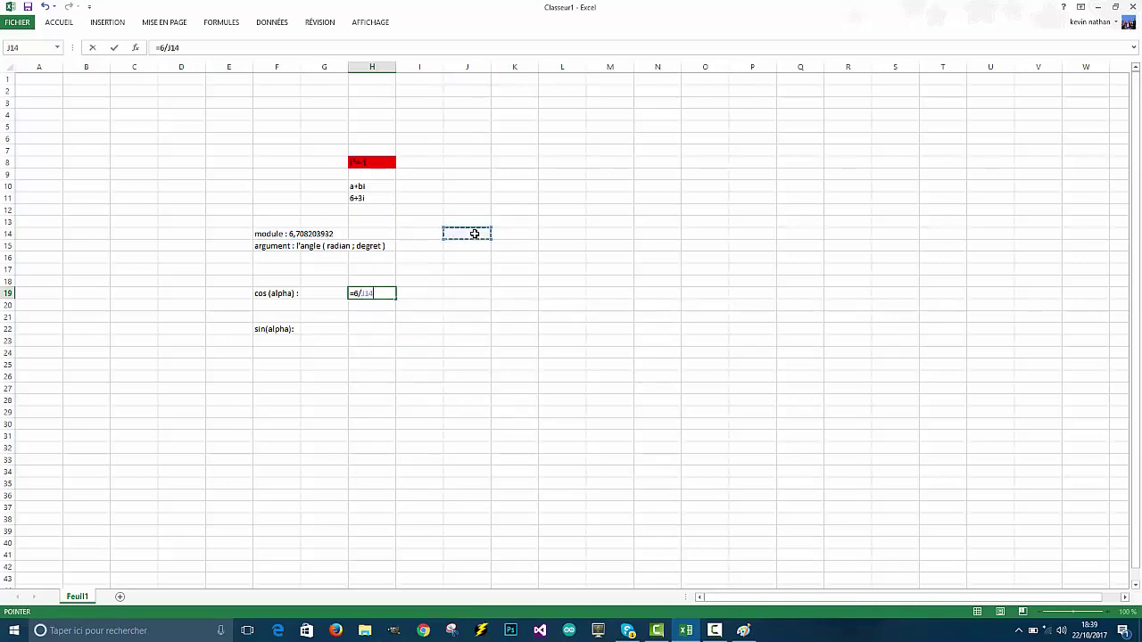
key(Up)
key(BackSpace)
key(BackSpace)
key(BackSpace)
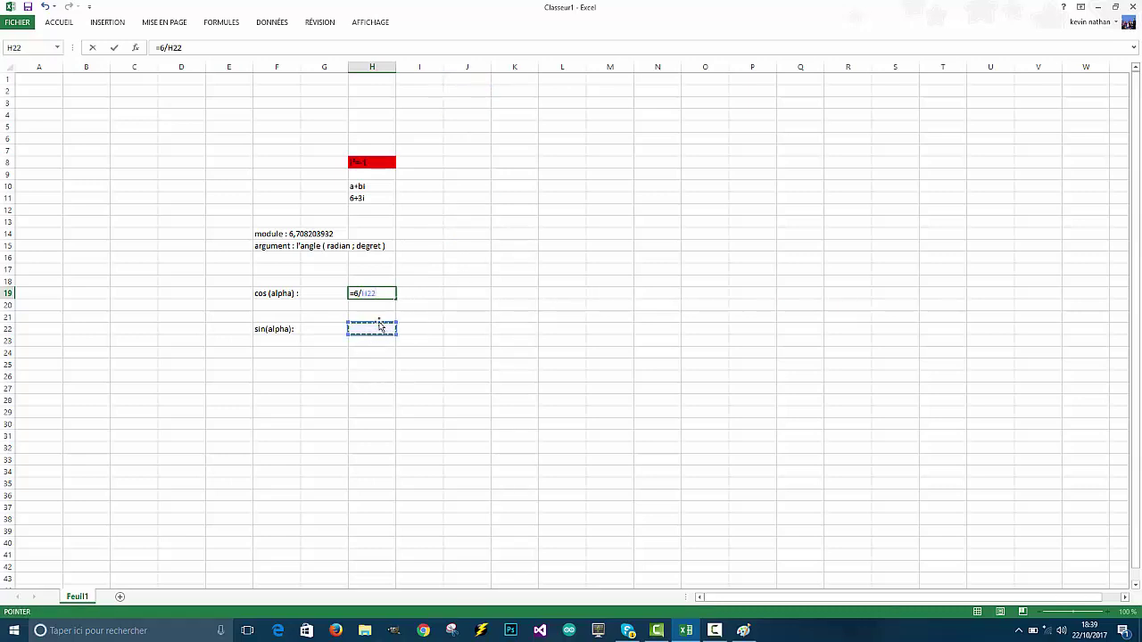
key(BackSpace)
key(BackSpace)
key(BackSpace)
key(BackSpace)
key(BackSpace)
key(BackSpace)
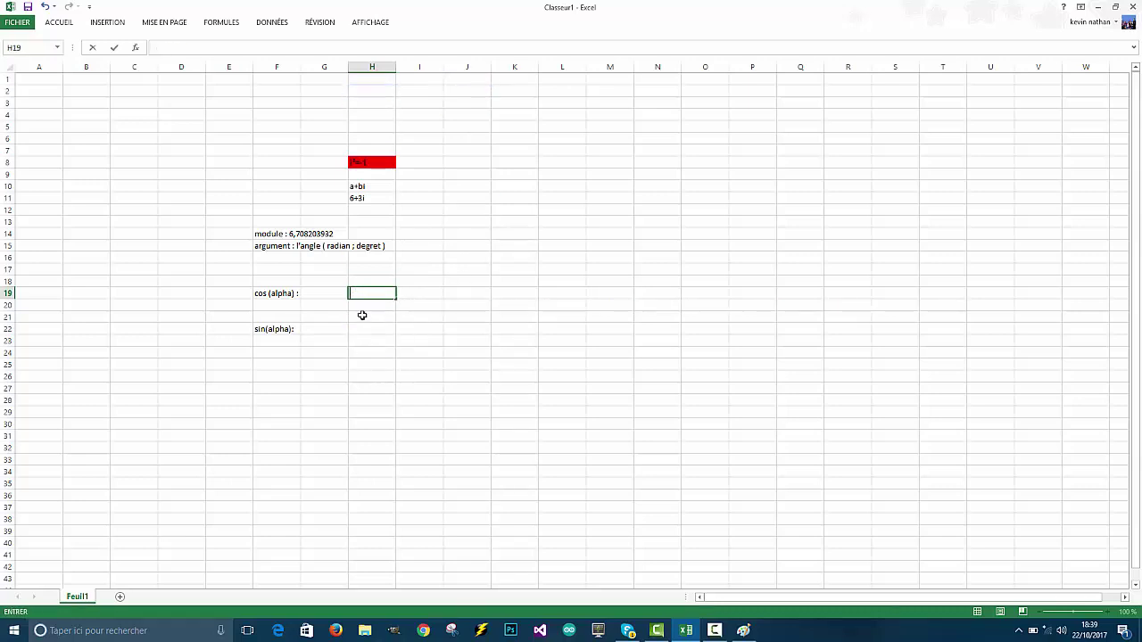
click(363, 316)
Enter the modulus 6,708203932 as a plain number in cell J14.
double_click(466, 233)
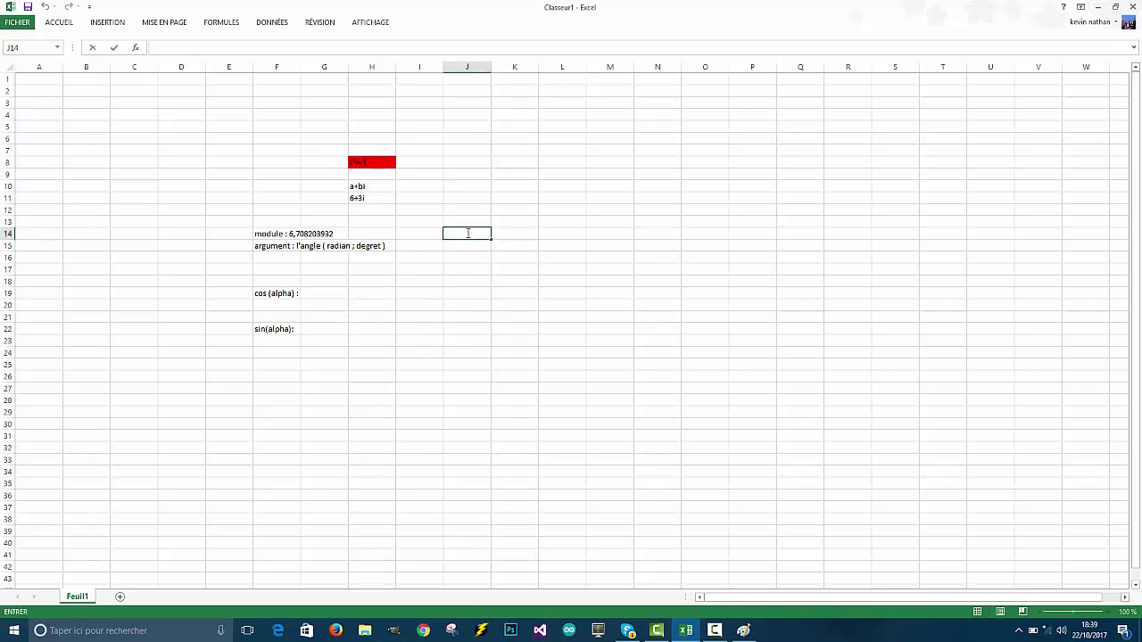
text(6,7082)
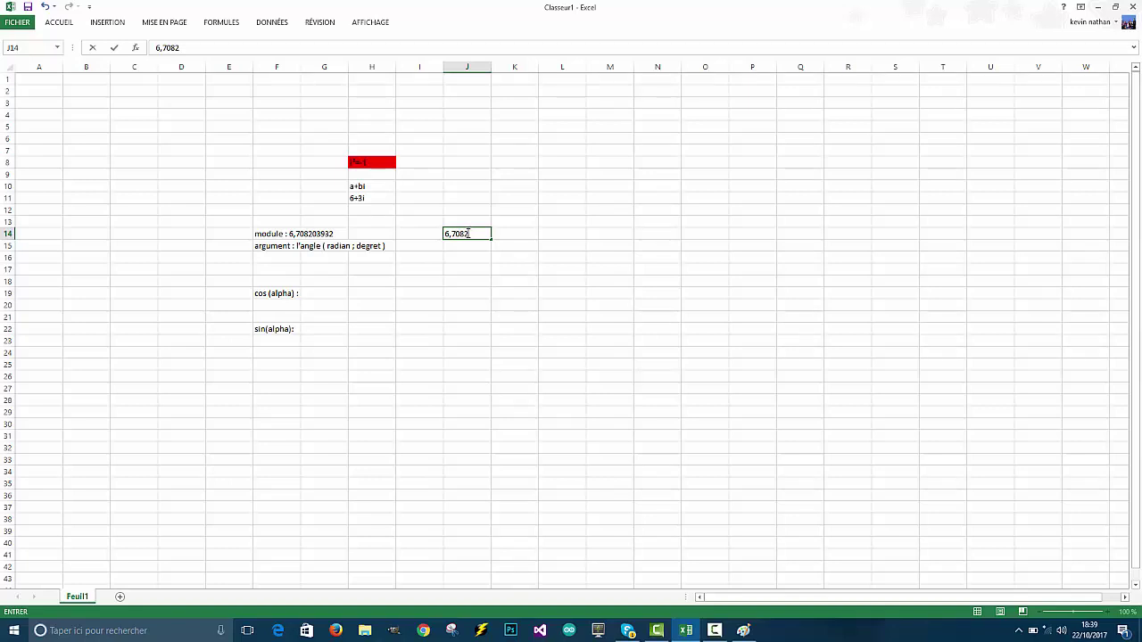
text(03932)
key(Return)
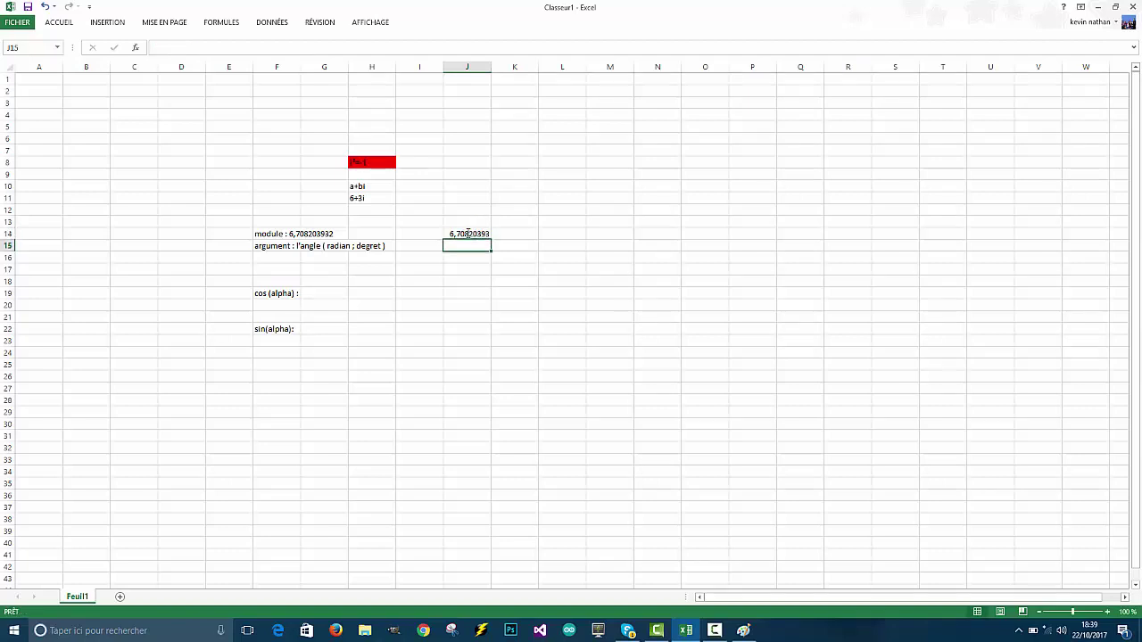
Enter the formula =6/J14 in H19 to calculate the cosine of alpha.
click(372, 294)
double_click(372, 293)
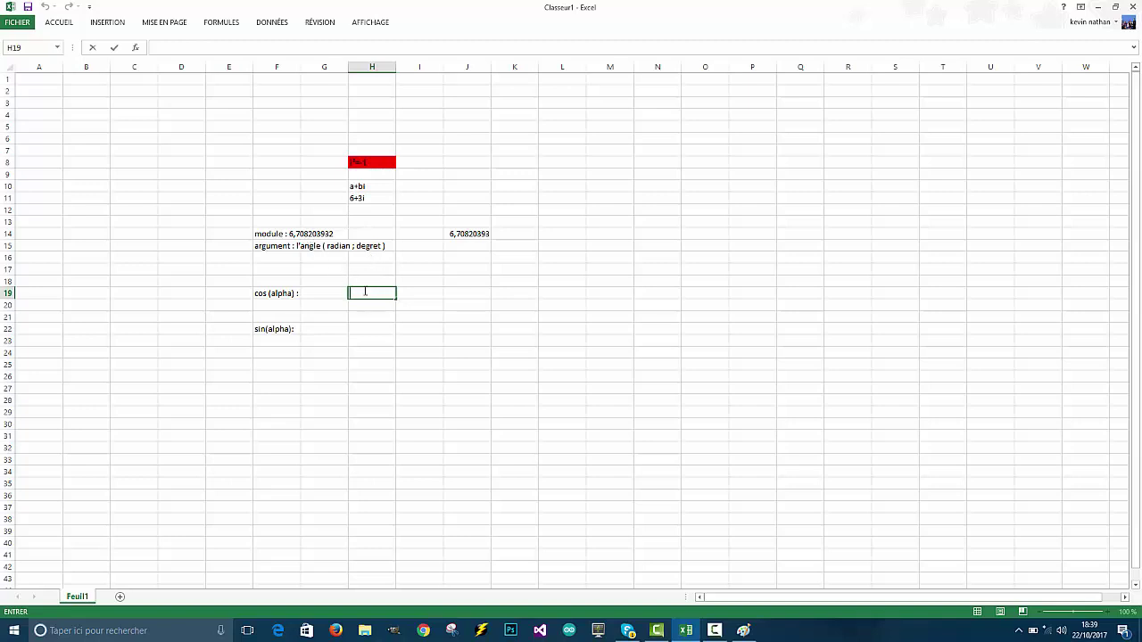
text(=6/)
click(476, 234)
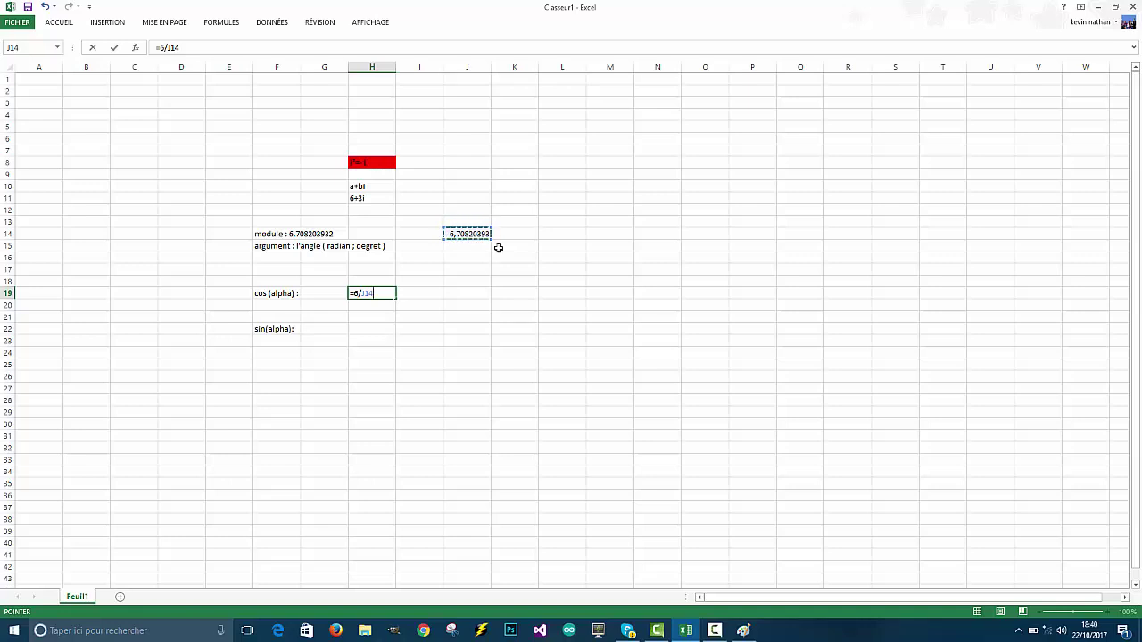
key(Return)
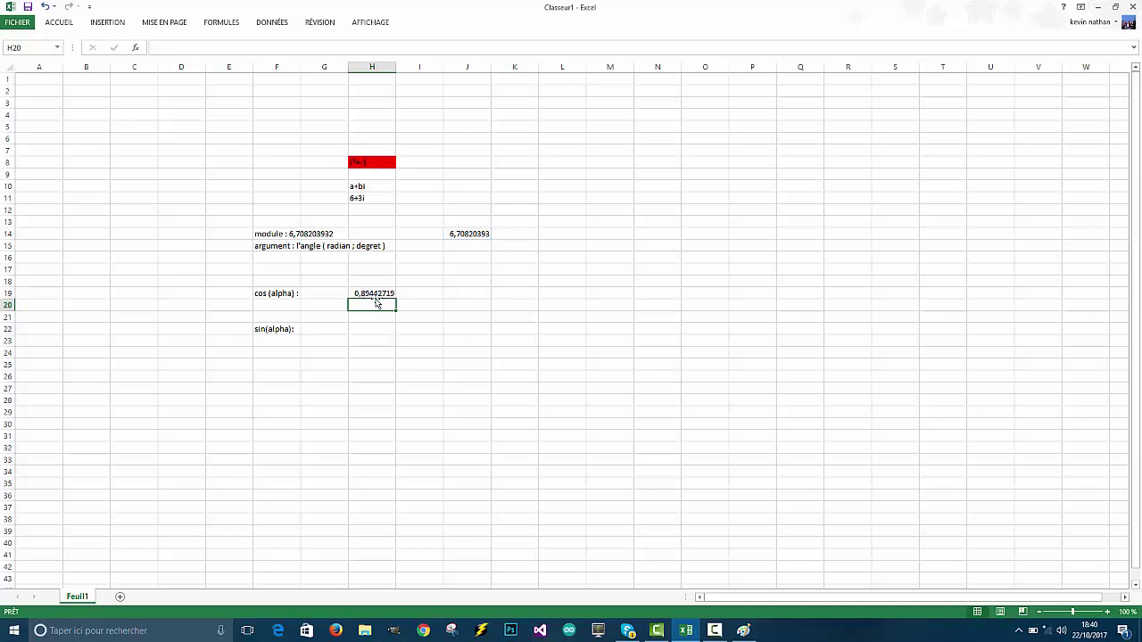
Enter the formula =3/J14 in H22 to calculate the sine of alpha.
click(363, 329)
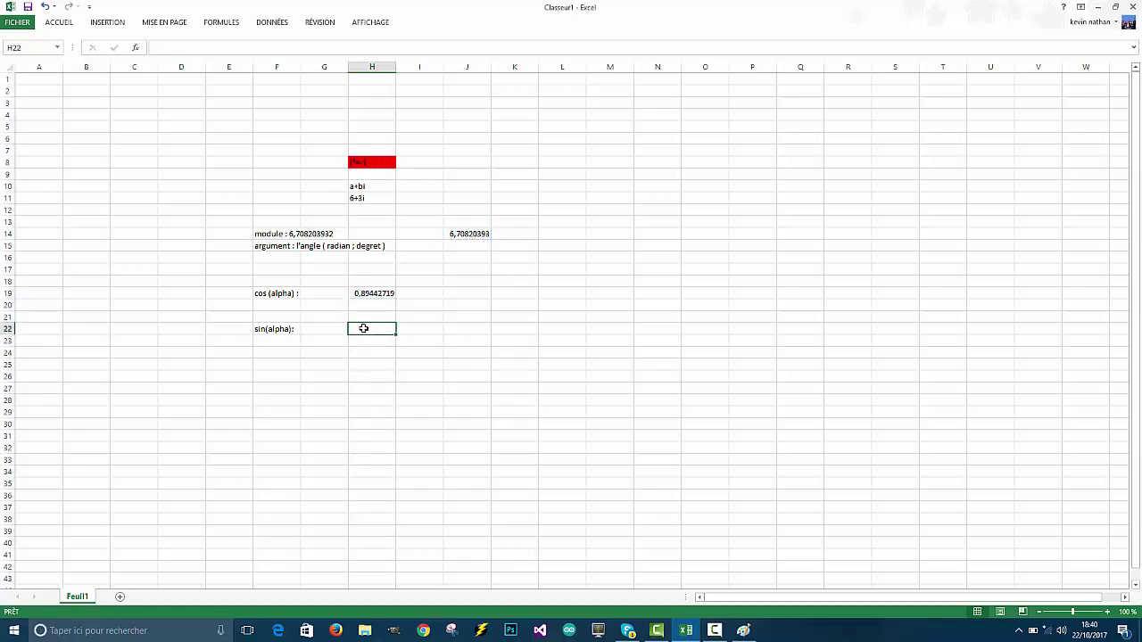
double_click(363, 328)
text(=)
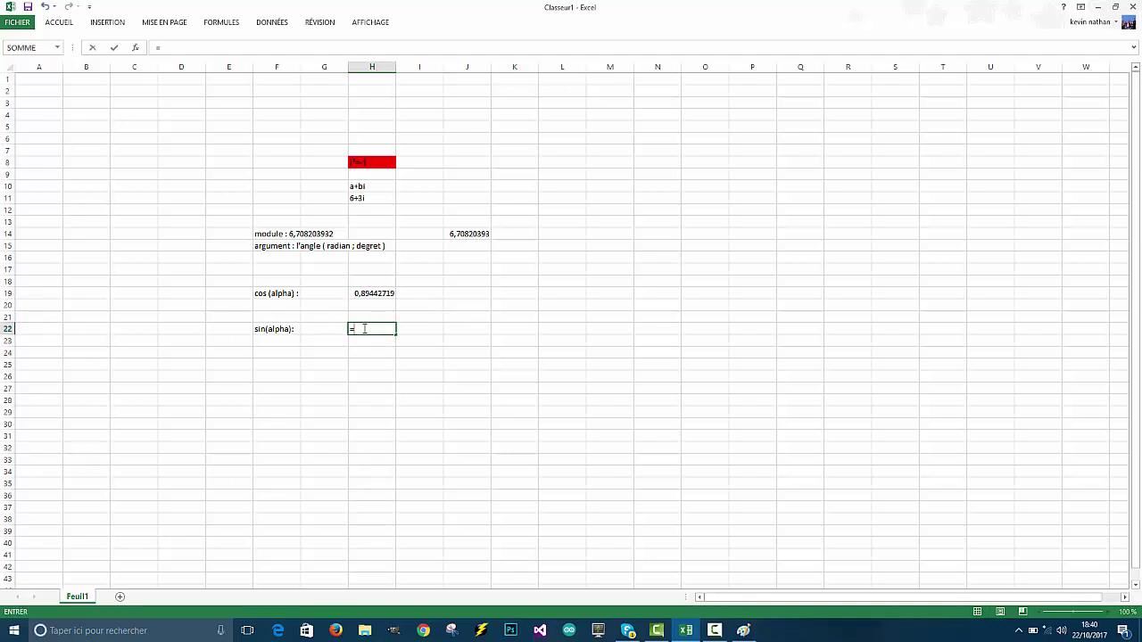
text(3/)
click(467, 235)
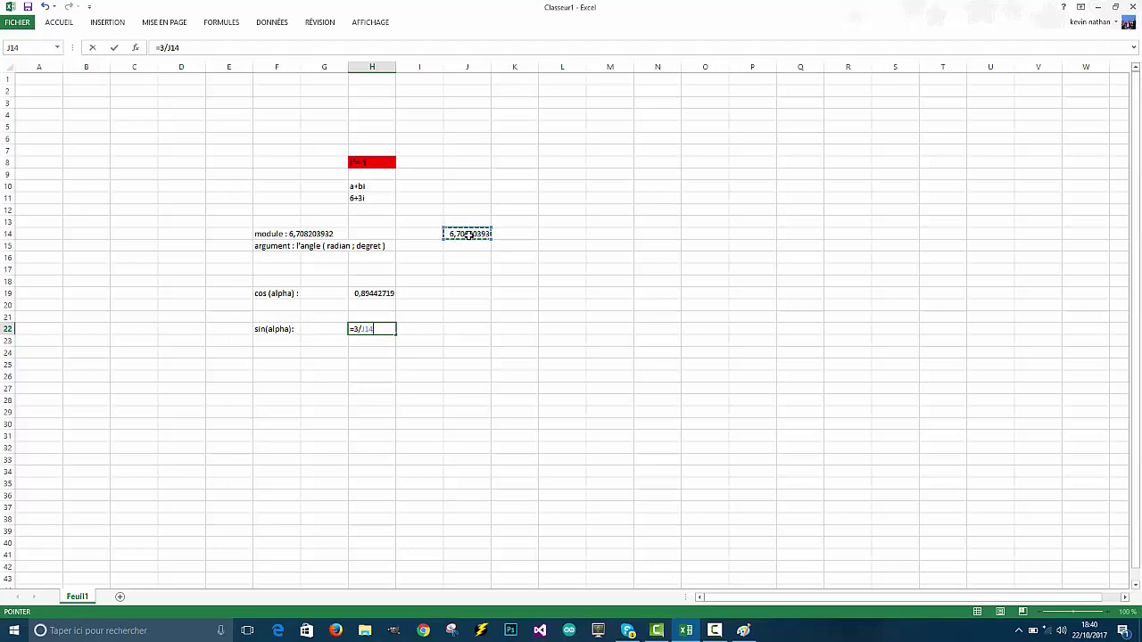
key(Return)
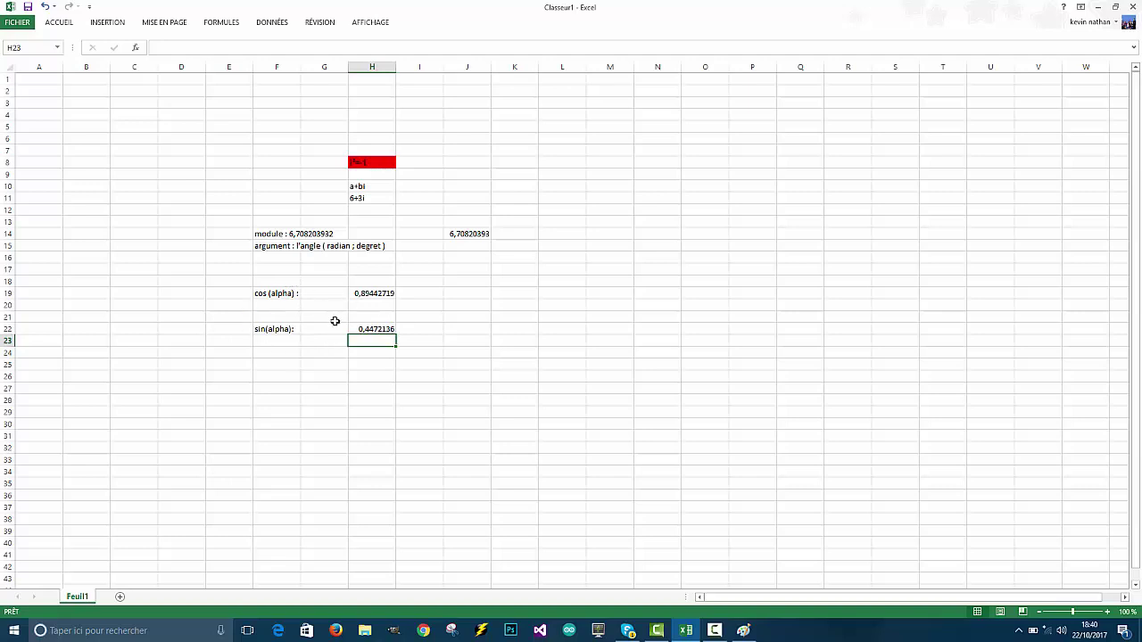
Enter the label "tan-1(sin/cos)" in cell F26, below the sine label.
click(272, 411)
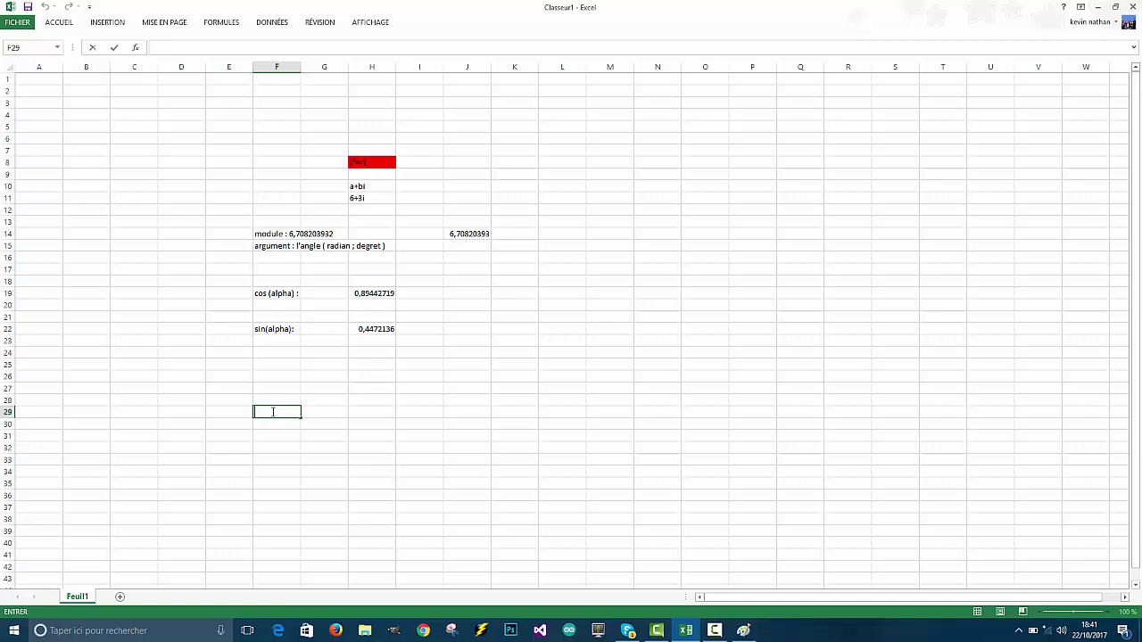
click(280, 378)
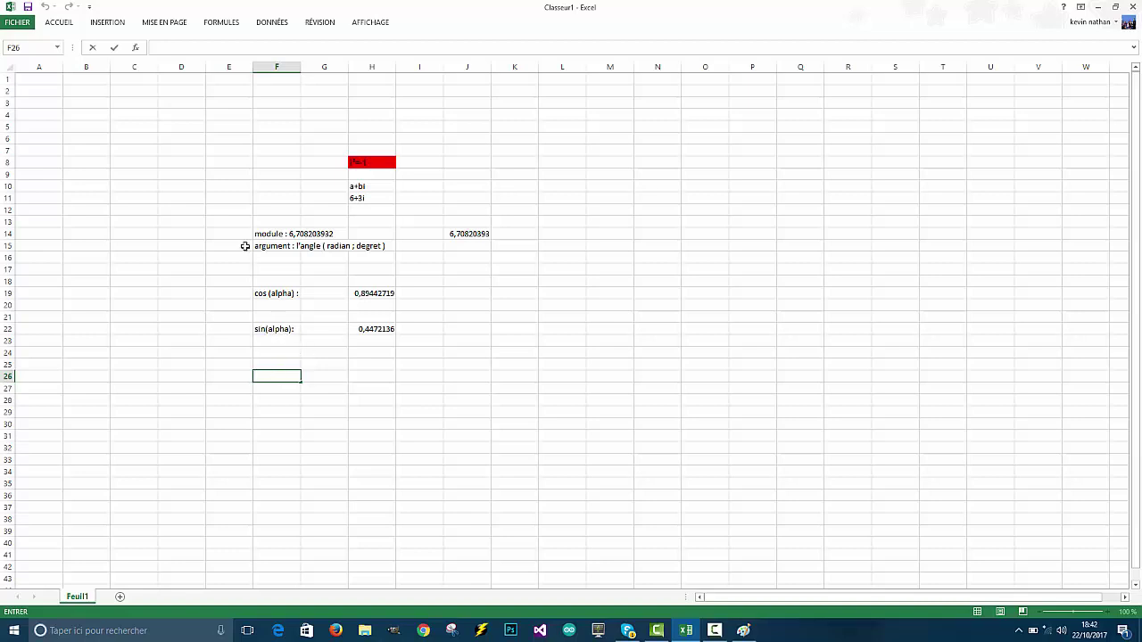
text(tan-1(sin/cos))
click(360, 378)
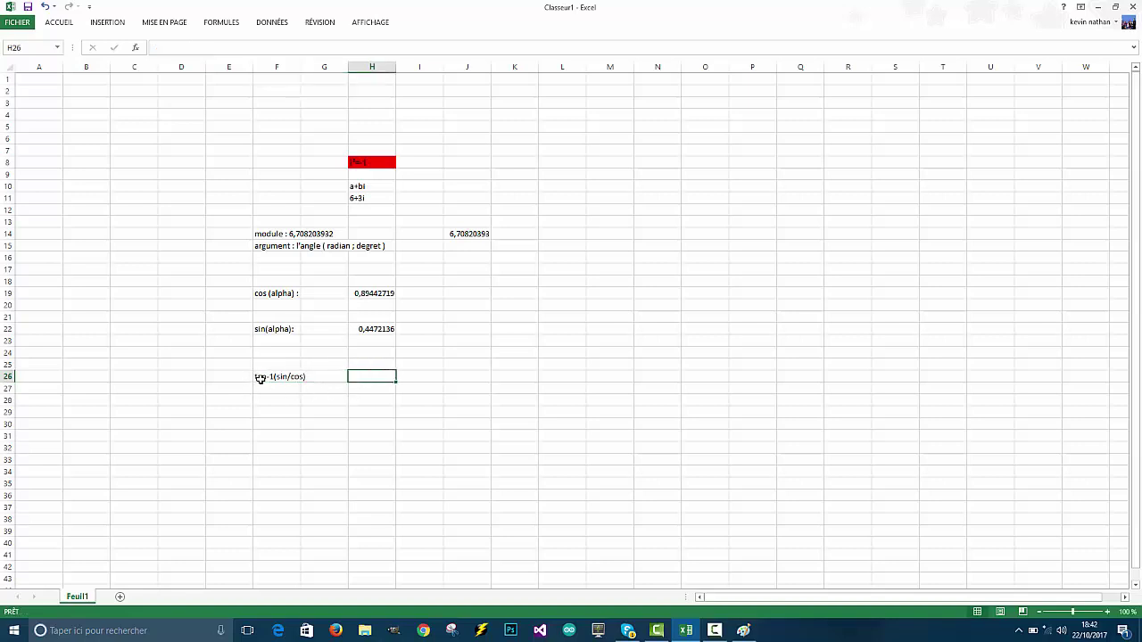
Enter the label "degret :" in F29 and the value 0,46 in H29.
click(276, 412)
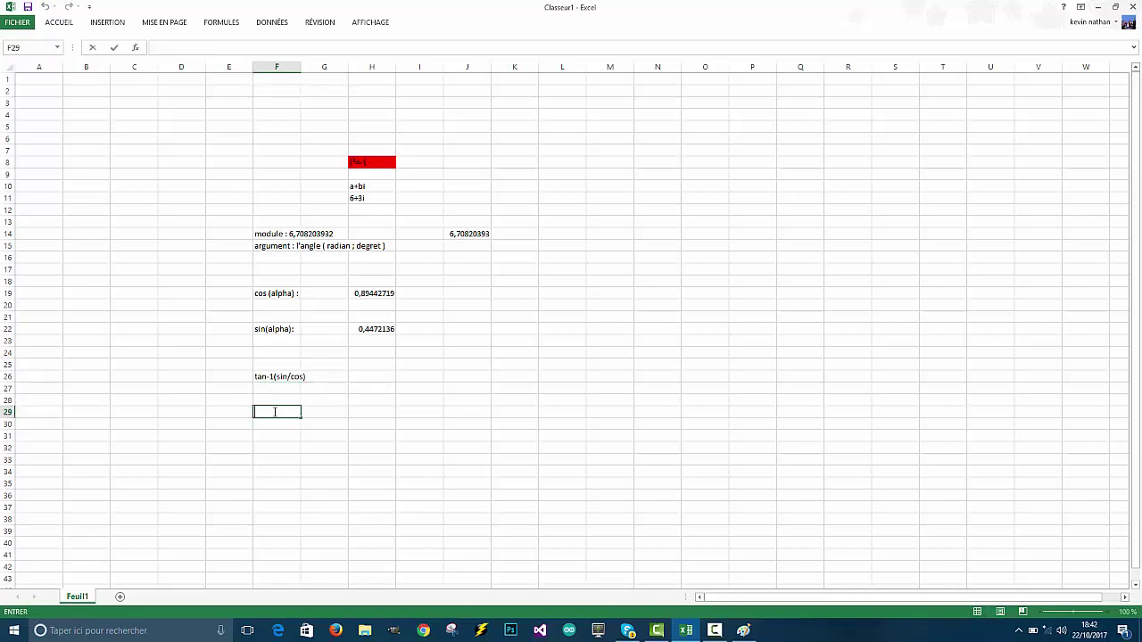
text(degret :)
click(366, 411)
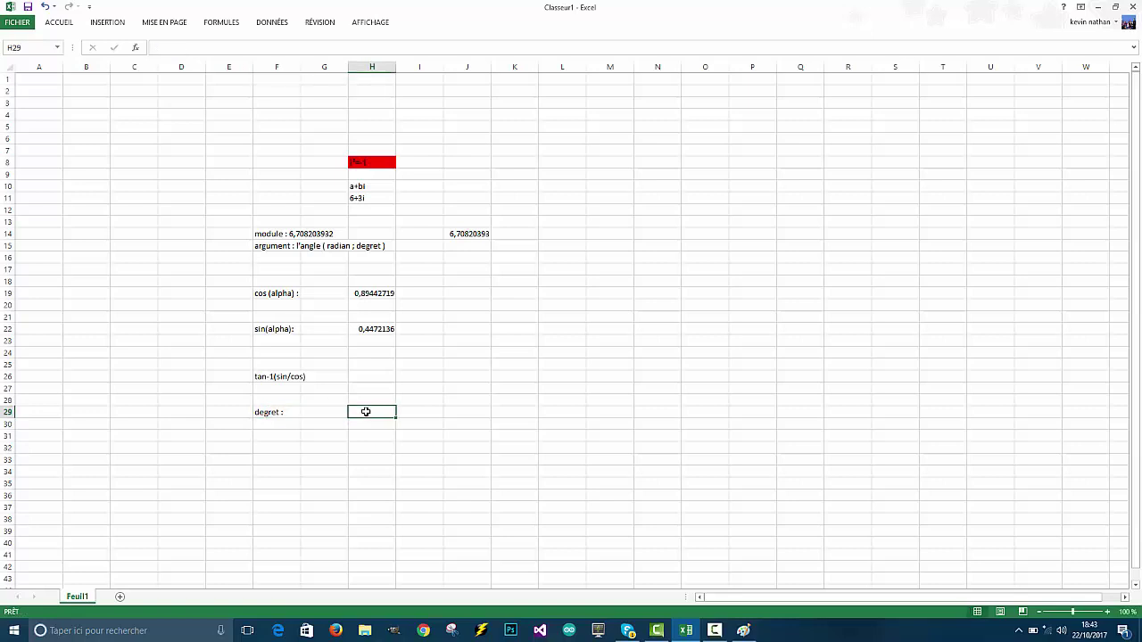
double_click(366, 411)
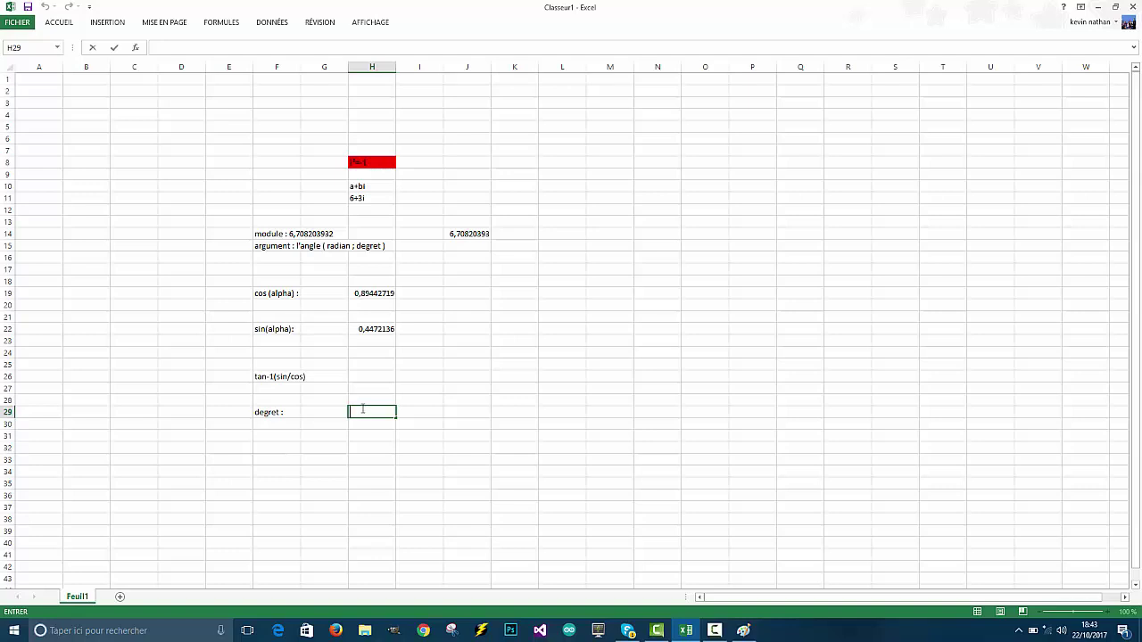
text(0,46)
Replace the label in F29 with "radian".
click(287, 413)
double_click(287, 413)
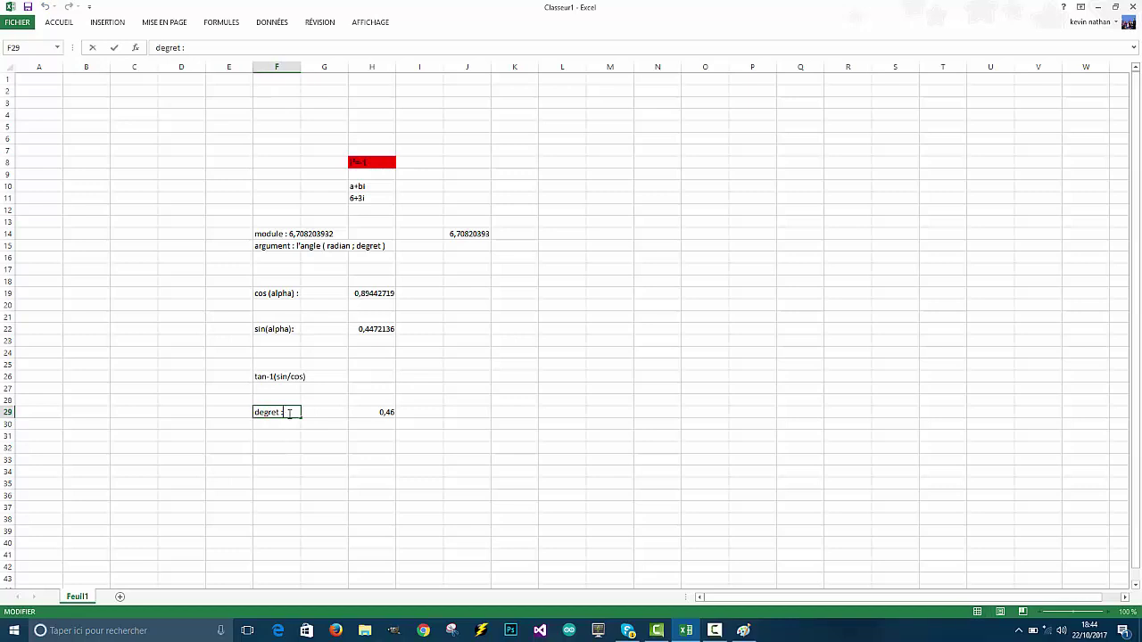
drag(287, 413, 205, 413)
key(BackSpace)
text(radian)
double_click(384, 411)
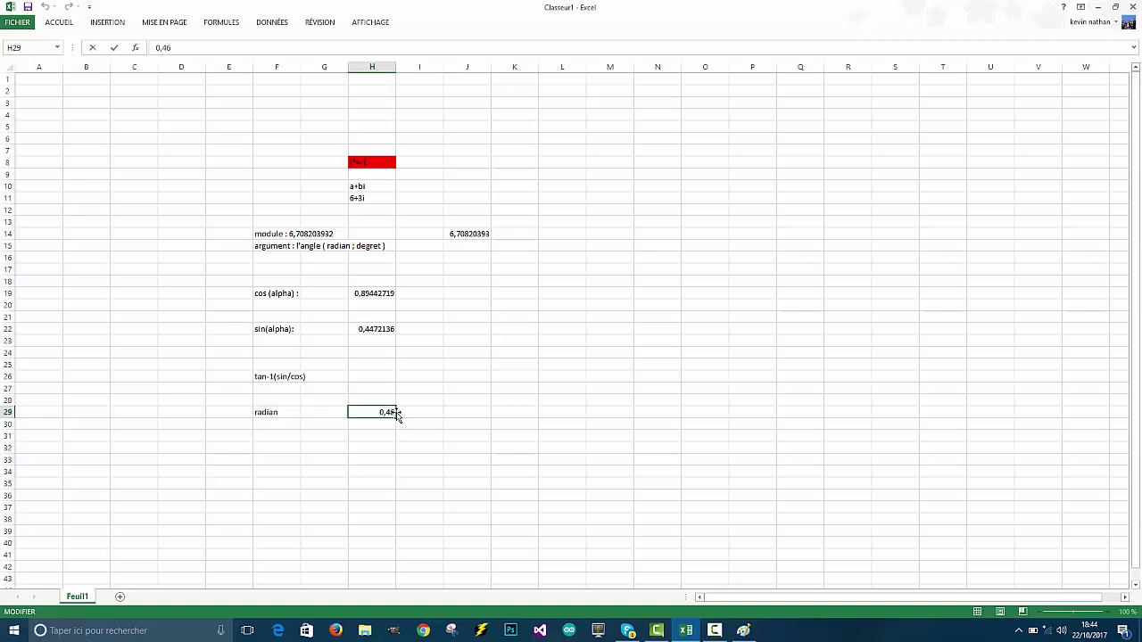
text(36476135)
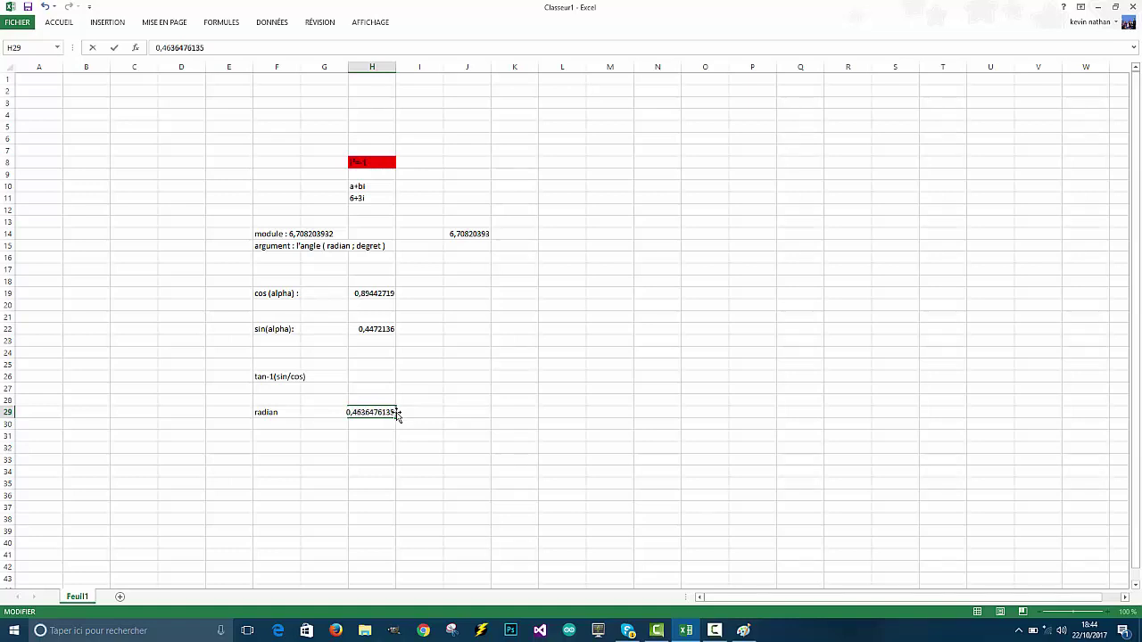
key(Return)
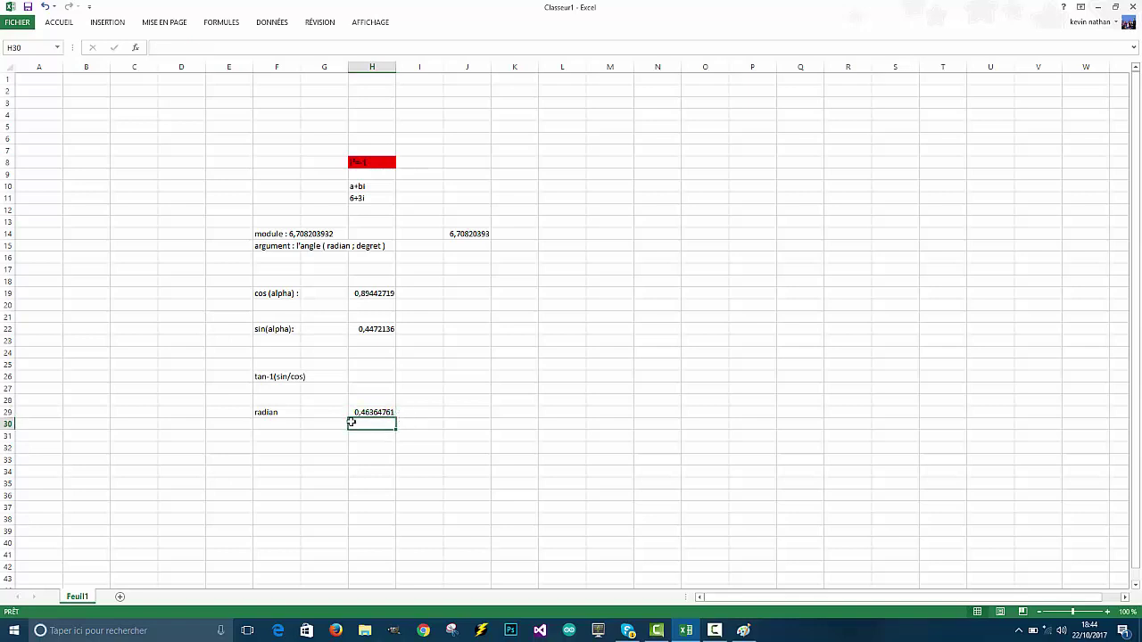
Enter the label "degret :" in F30 and add a colon to the "radian" label in F29.
click(267, 425)
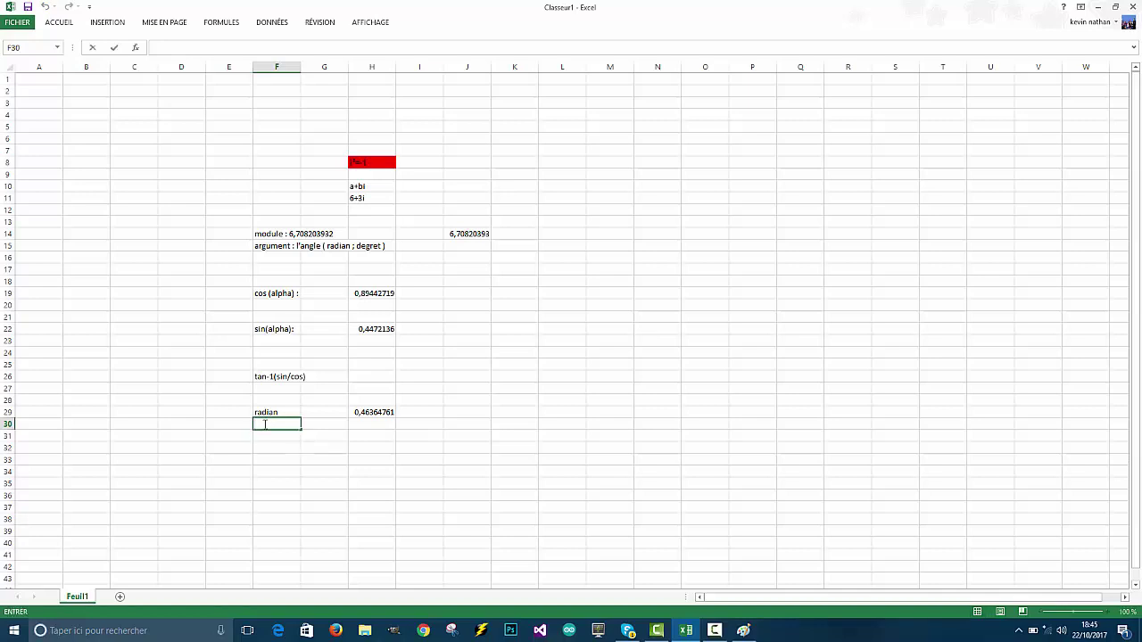
text(dege)
key(BackSpace)
text(ret :)
click(290, 412)
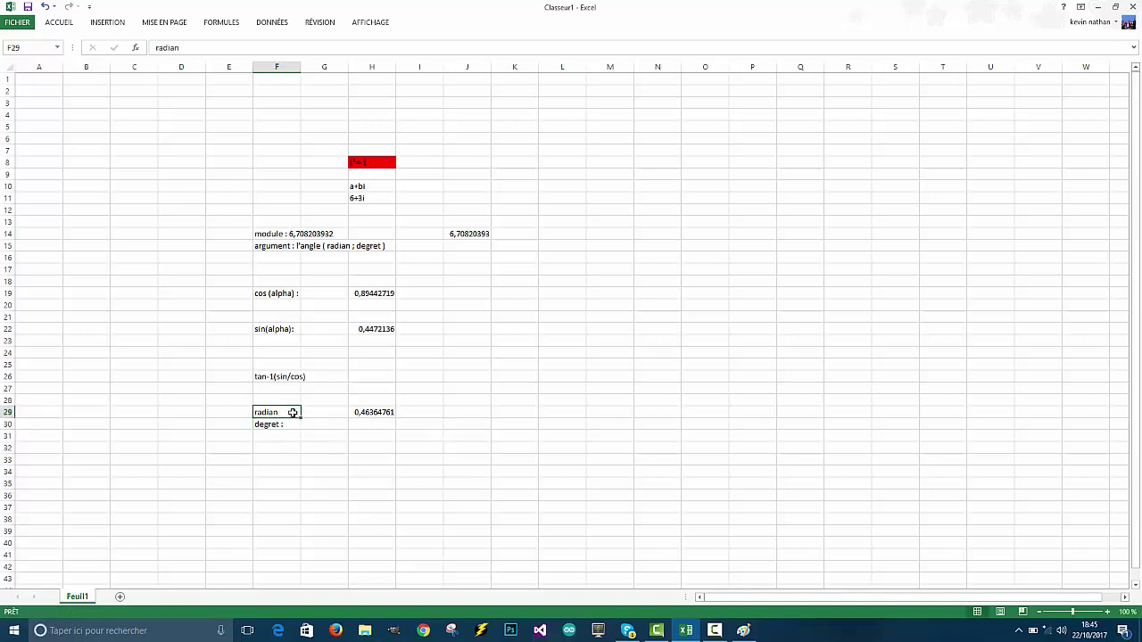
double_click(292, 412)
Enter the angle in degrees, 26,5650514, in cell H30.
click(371, 425)
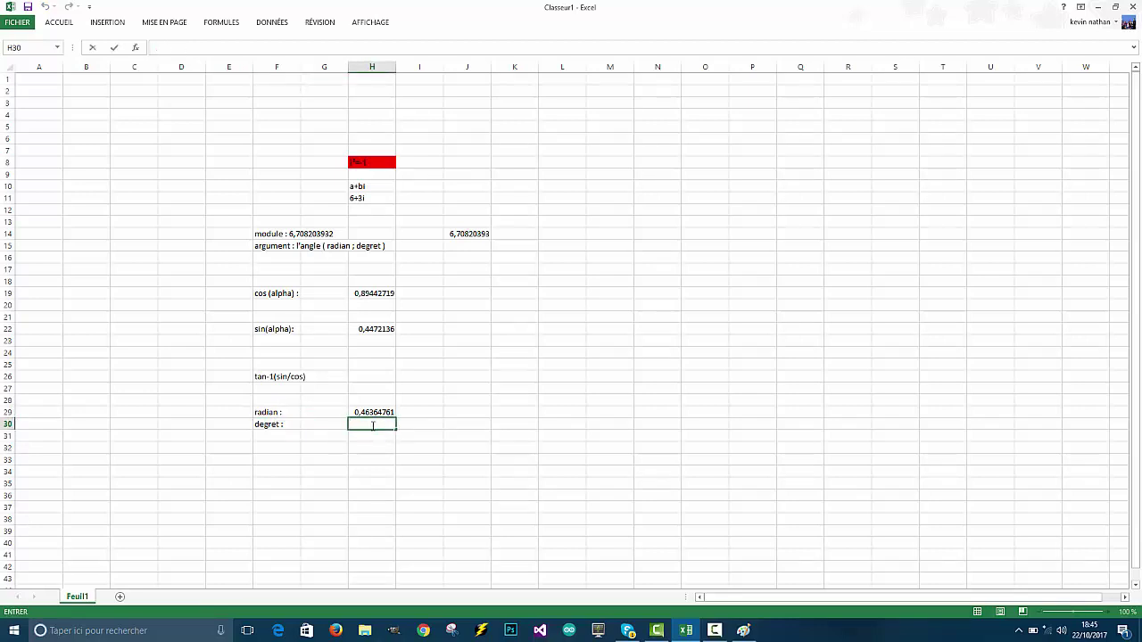
text(26,5650514)
key(Return)
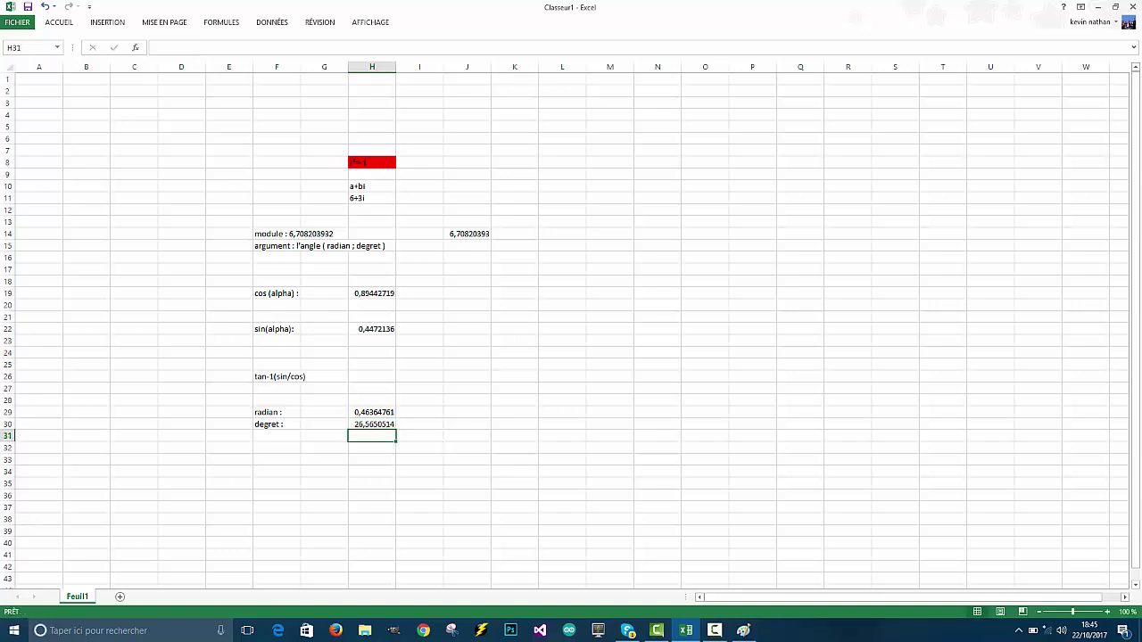
click(361, 484)
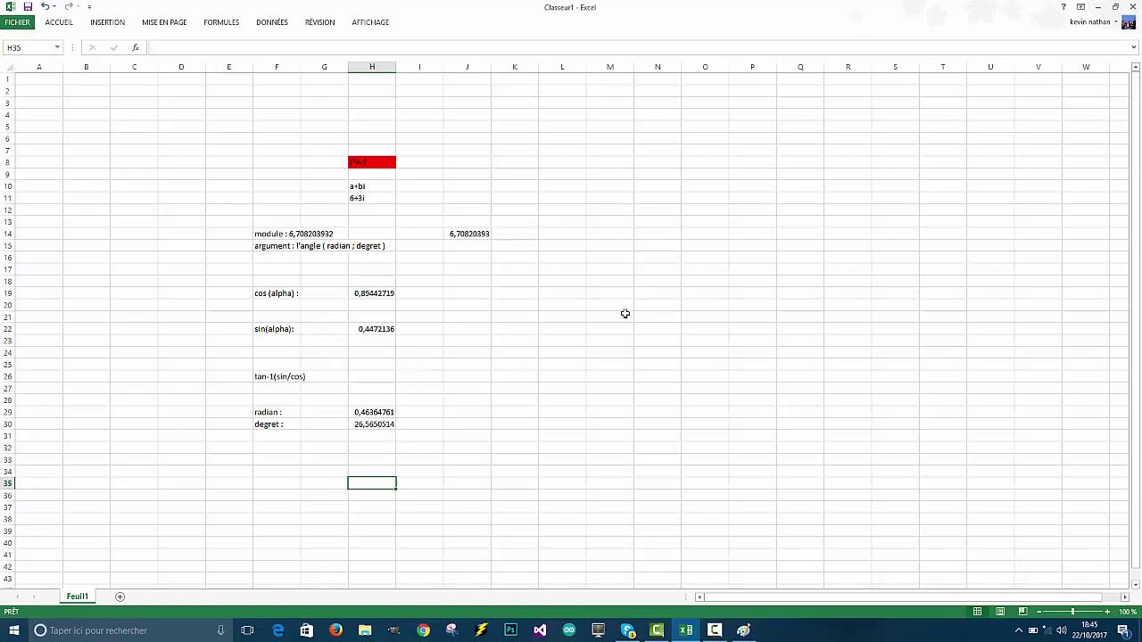
In Paint, uncover the Excel results and handwrite a red opening parenthesis, "6,7082..." and a separator on a blank canvas area.
click(745, 629)
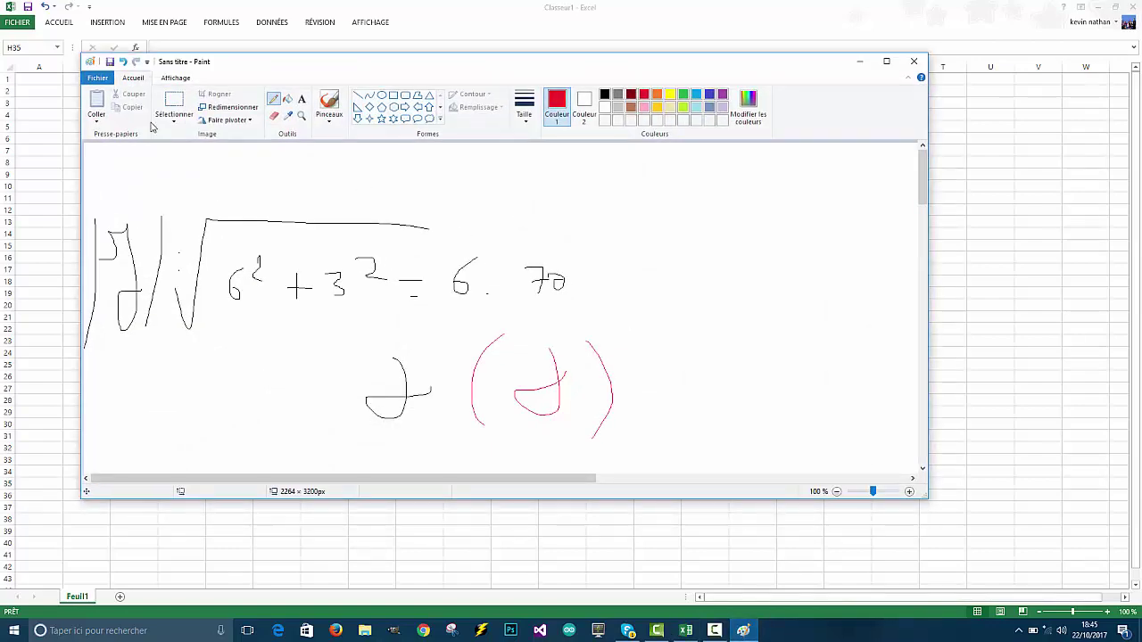
scroll(428, 282, down, 10)
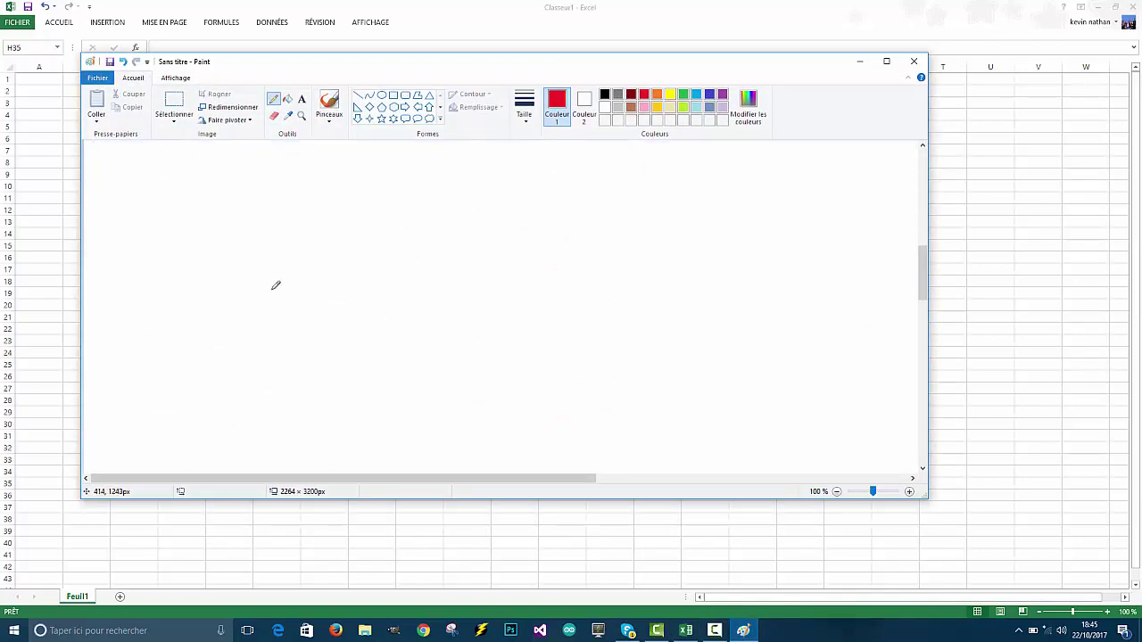
mouse_move(247, 66)
mouse_down()
mouse_move(484, 116)
mouse_move(605, 235)
mouse_move(618, 148)
mouse_up()
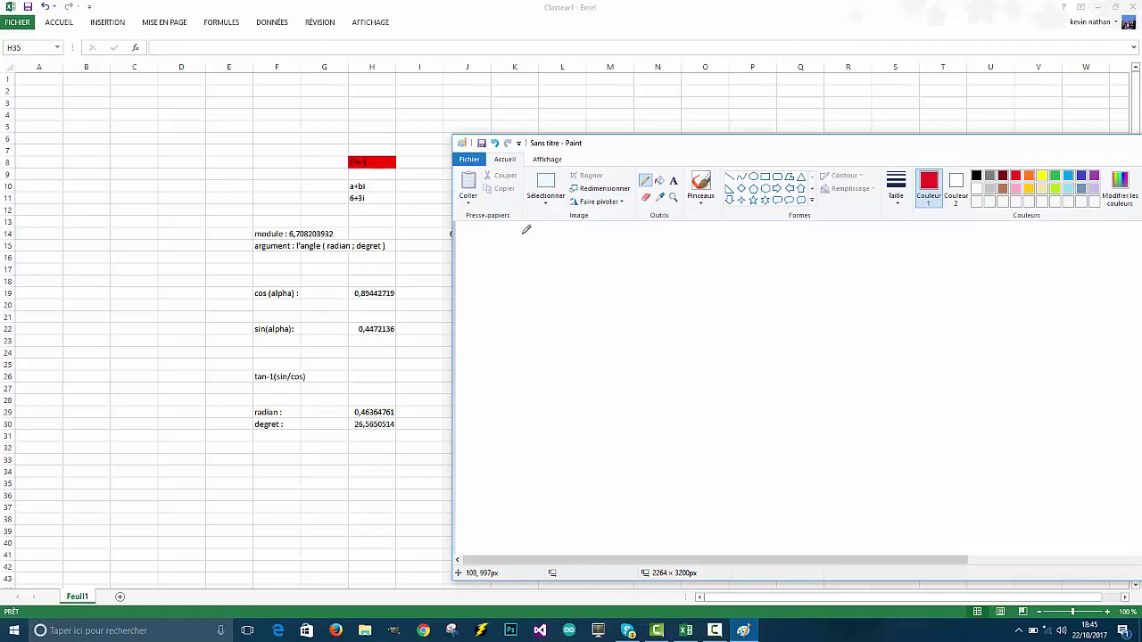
mouse_move(522, 234)
mouse_down()
mouse_move(511, 246)
mouse_move(527, 432)
mouse_up()
mouse_move(555, 267)
mouse_down()
mouse_move(546, 291)
mouse_move(557, 299)
mouse_up()
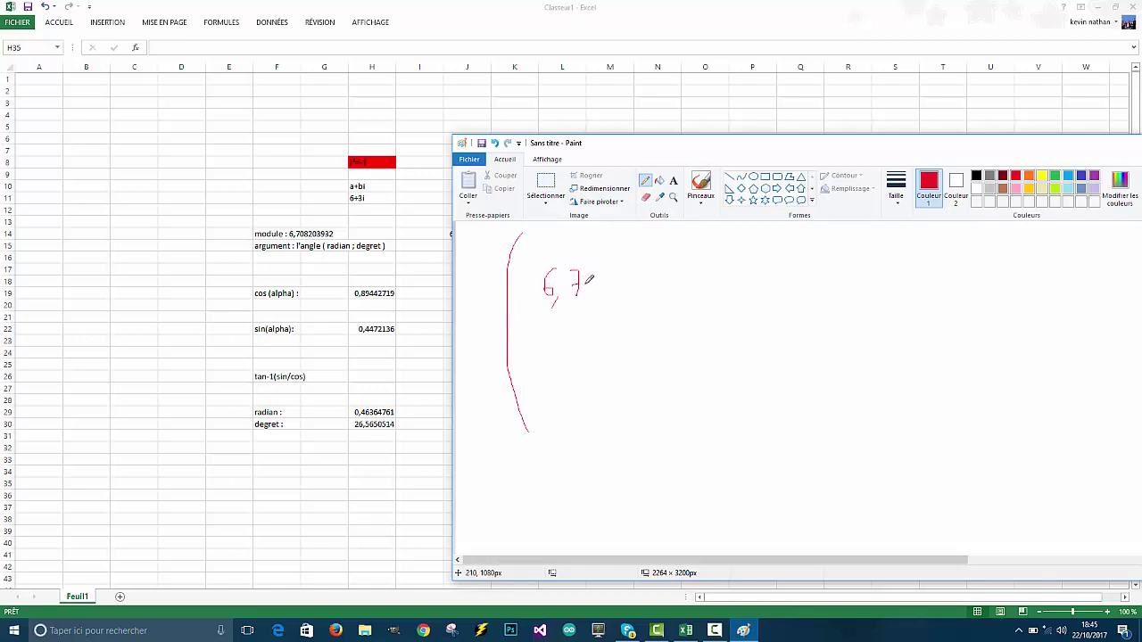
mouse_move(596, 281)
mouse_down()
mouse_move(621, 274)
mouse_move(657, 292)
mouse_up()
click(665, 290)
click(671, 290)
click(678, 289)
click(684, 288)
drag(730, 285, 706, 345)
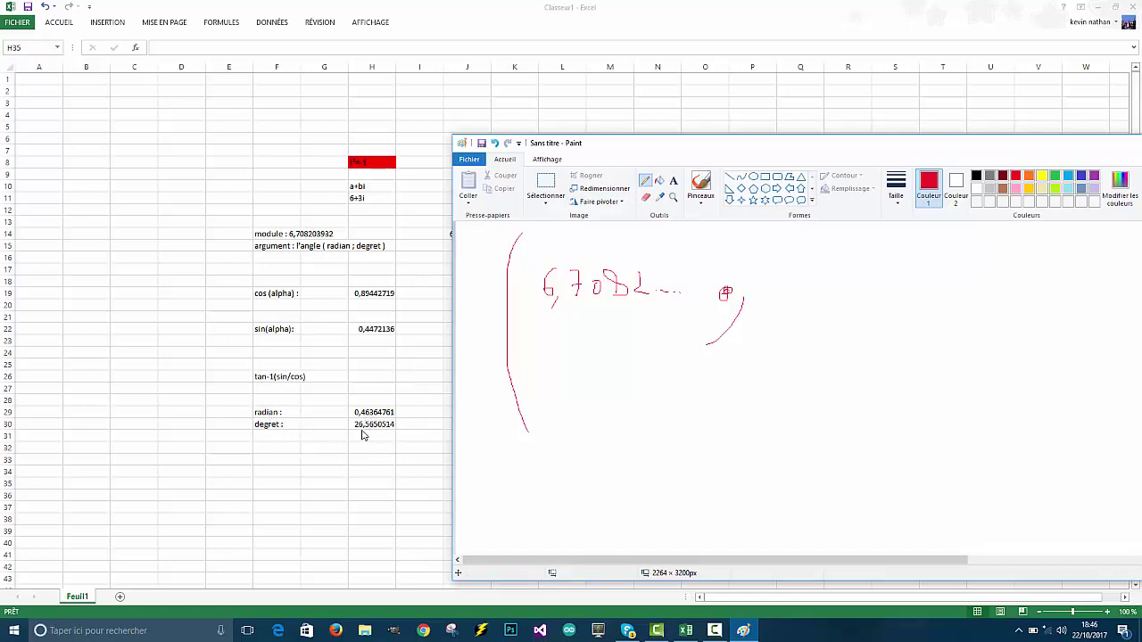
Handwrite "26,56...." in red after the separator and close the pair with a parenthesis.
mouse_move(775, 273)
mouse_down()
mouse_move(827, 301)
mouse_move(861, 293)
mouse_up()
click(899, 291)
click(909, 291)
click(951, 290)
drag(985, 256, 1000, 361)
Move the Paint window fully into view and draw two red underlines beneath each of the two handwritten numbers.
drag(689, 149, 451, 109)
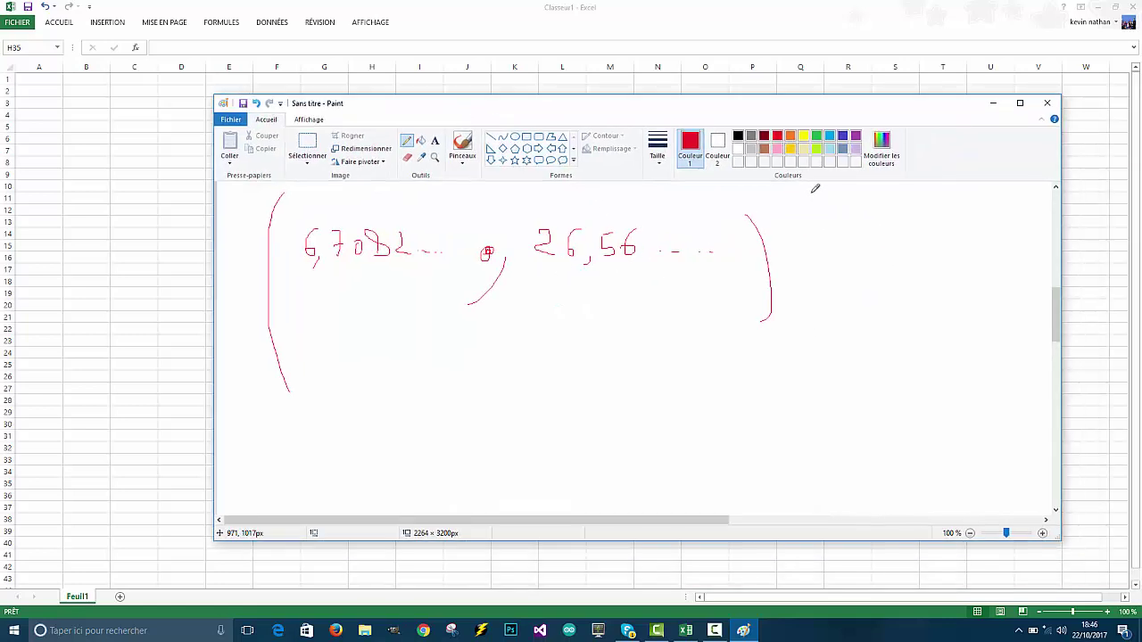
drag(545, 277, 699, 276)
drag(553, 300, 695, 310)
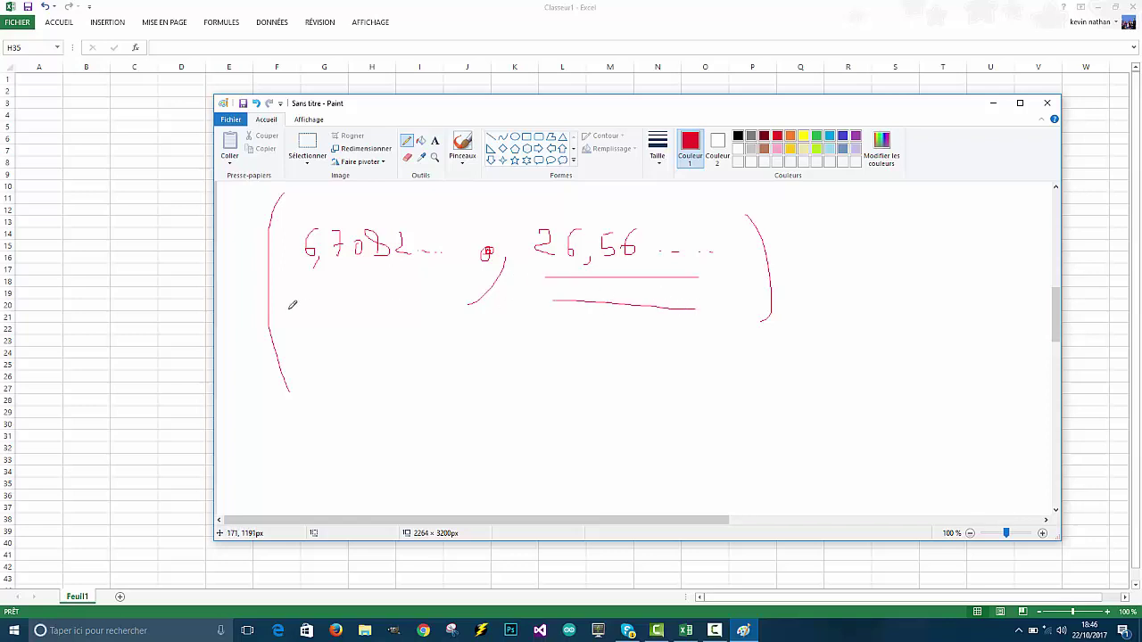
drag(307, 281, 412, 281)
drag(313, 301, 416, 302)
Minimize Paint, search Windows for GeoGebra, and launch it in a maximized window.
click(993, 108)
click(83, 631)
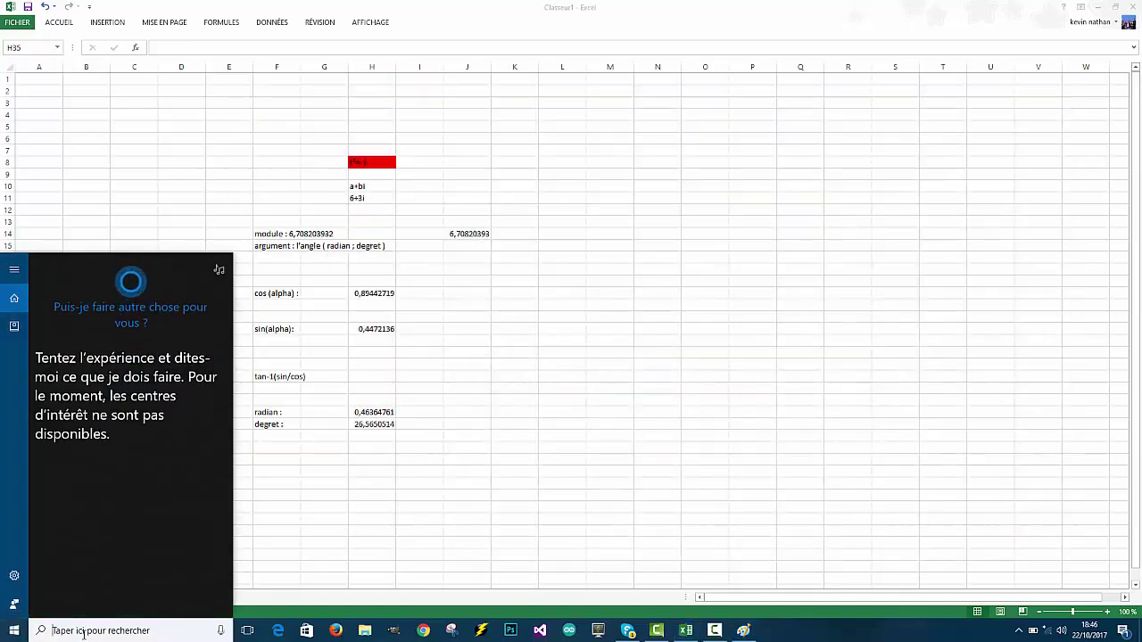
text(geoze)
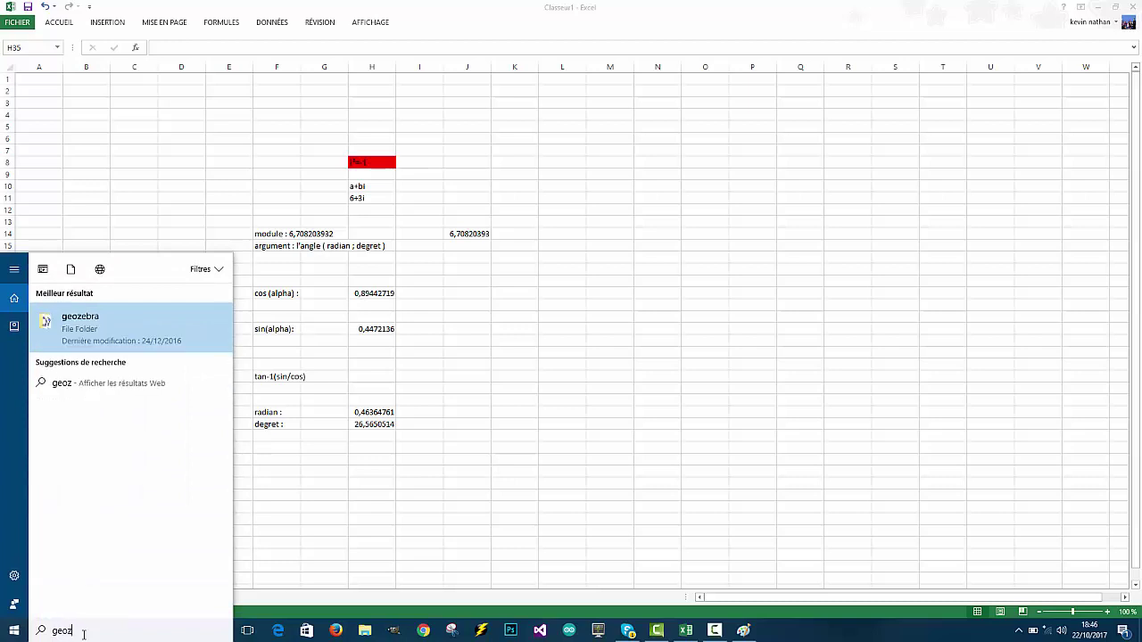
key(BackSpace)
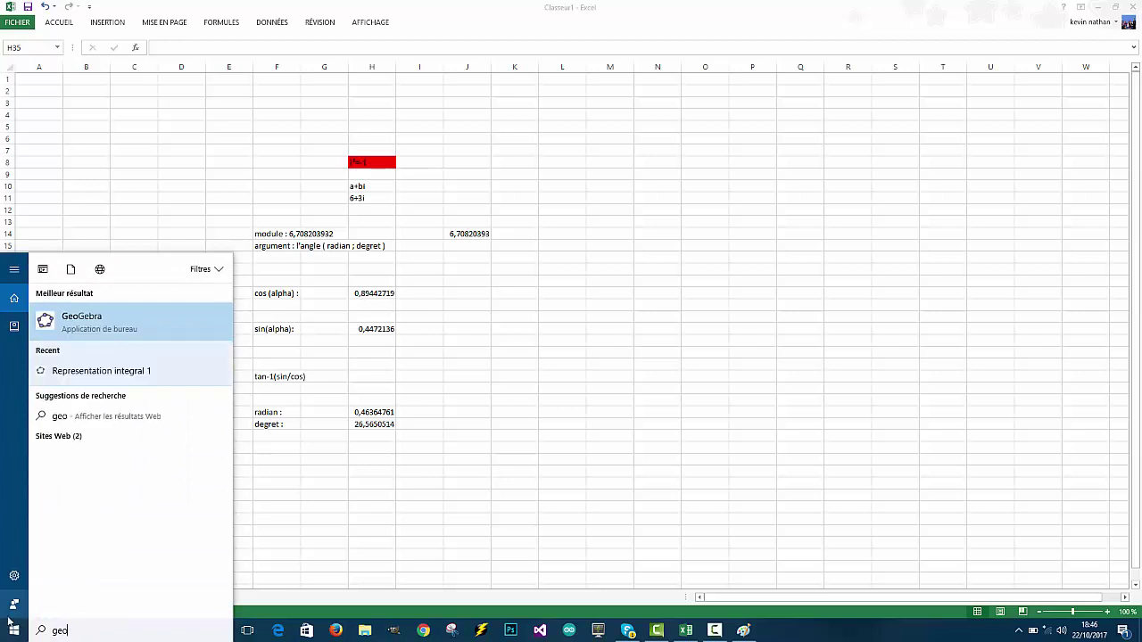
click(104, 319)
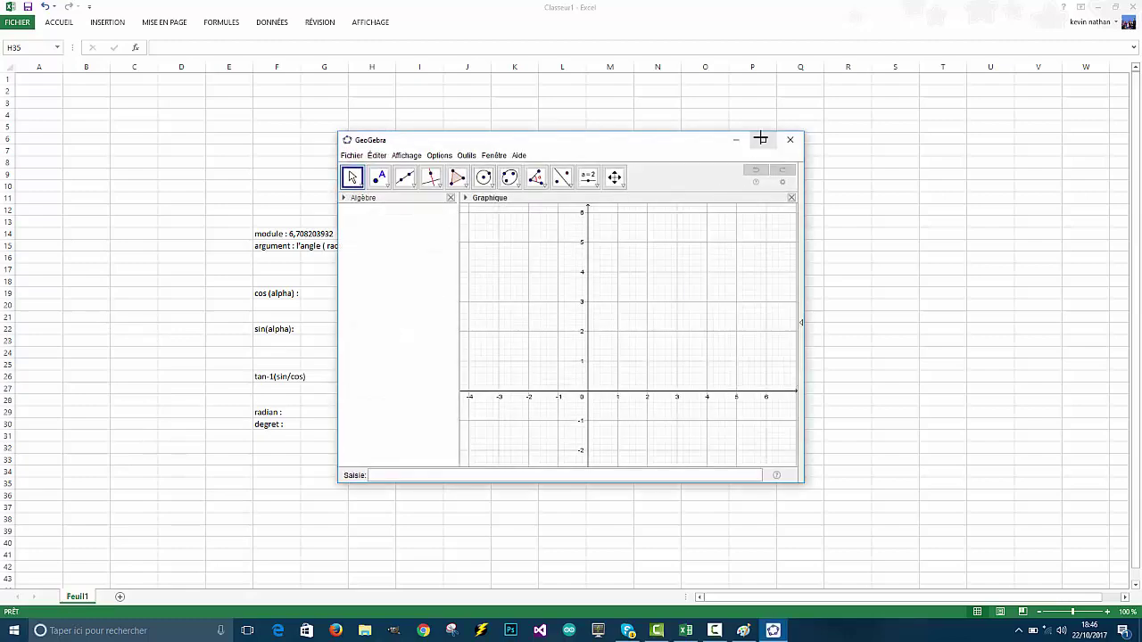
click(765, 139)
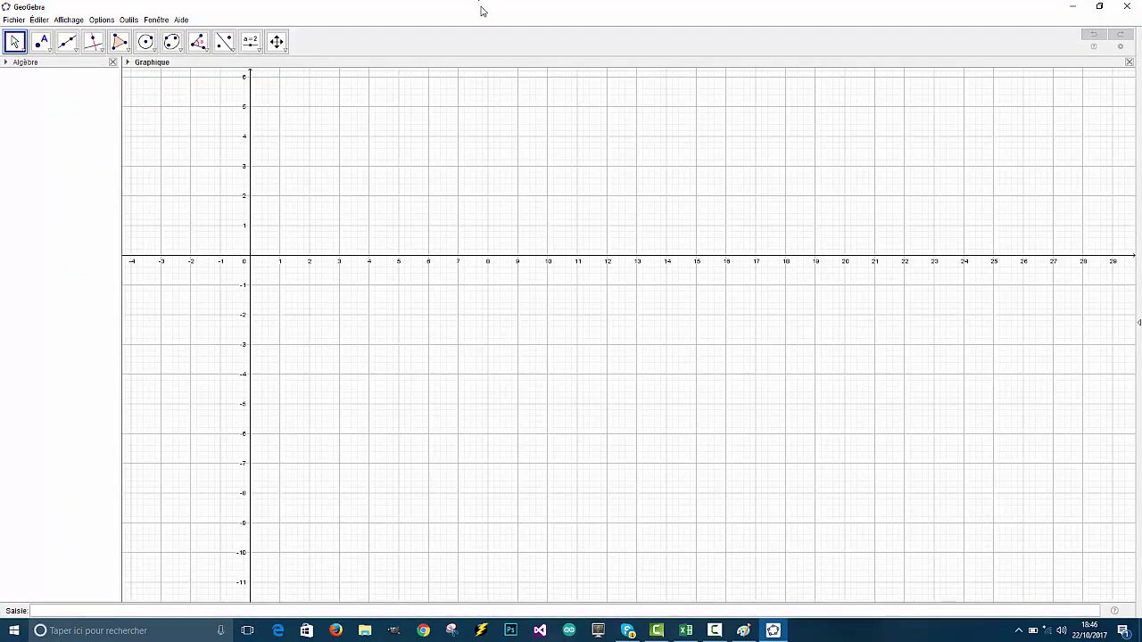
Place the GeoGebra window beside the Excel results and enter the complex number 6+3i.
drag(480, 10, 747, 135)
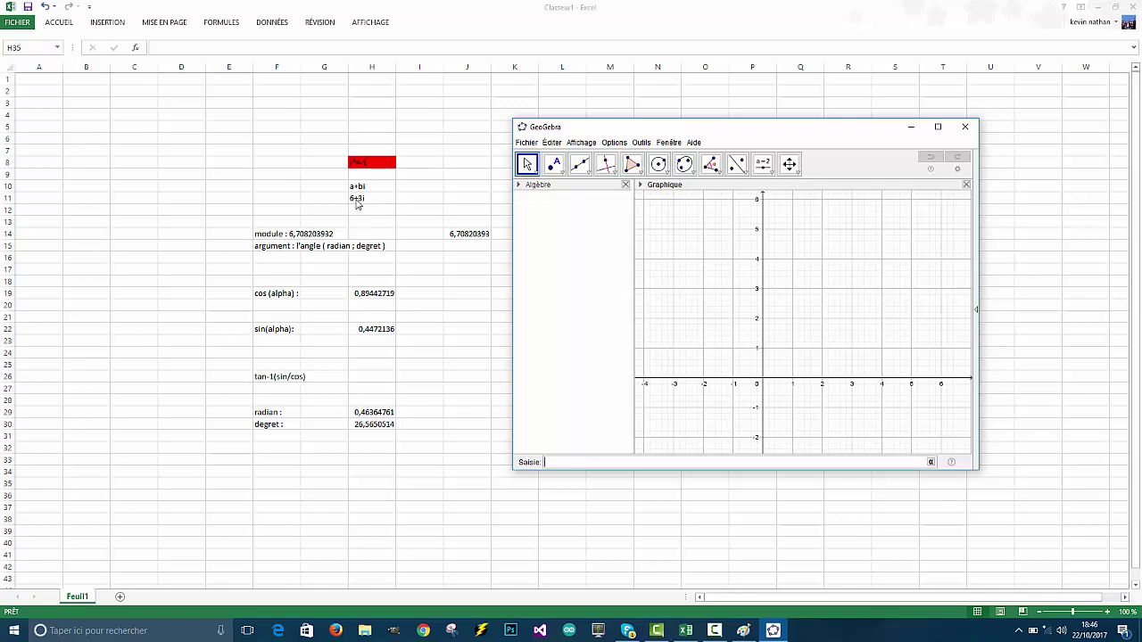
text(+3i)
key(Return)
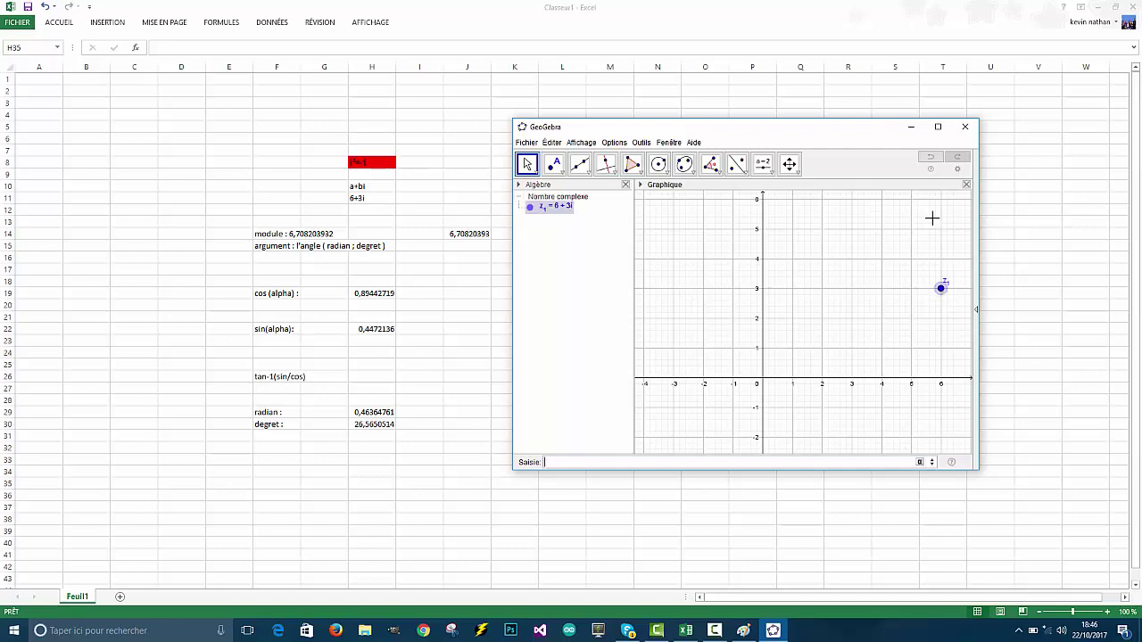
Maximize GeoGebra and draw a segment from the origin (0, 0) to the complex point z₁.
click(938, 128)
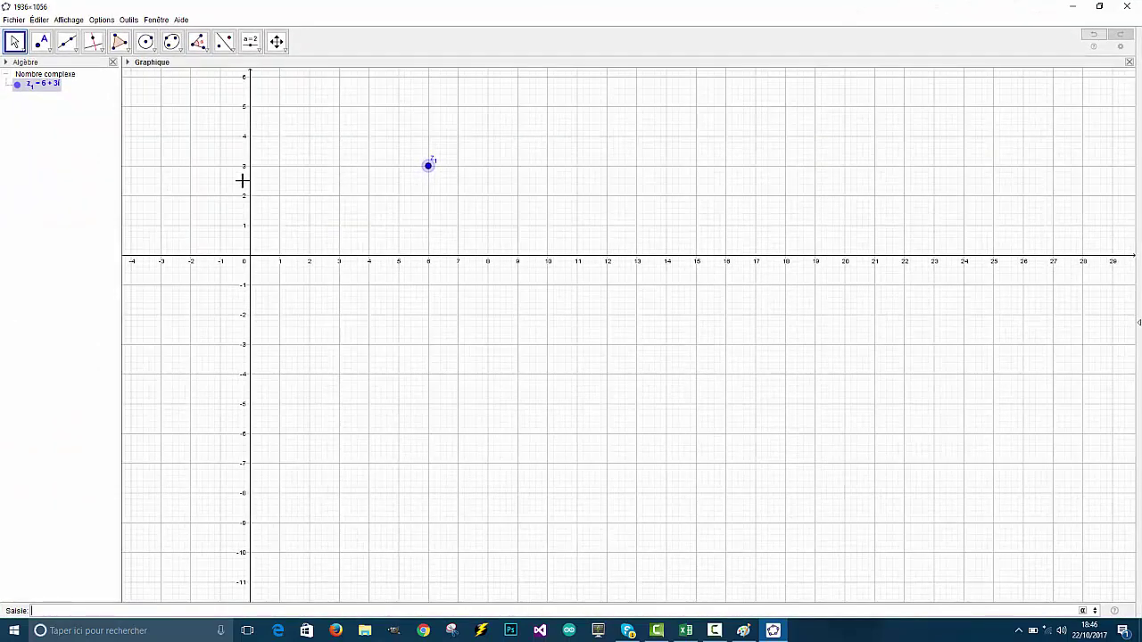
drag(276, 158, 497, 303)
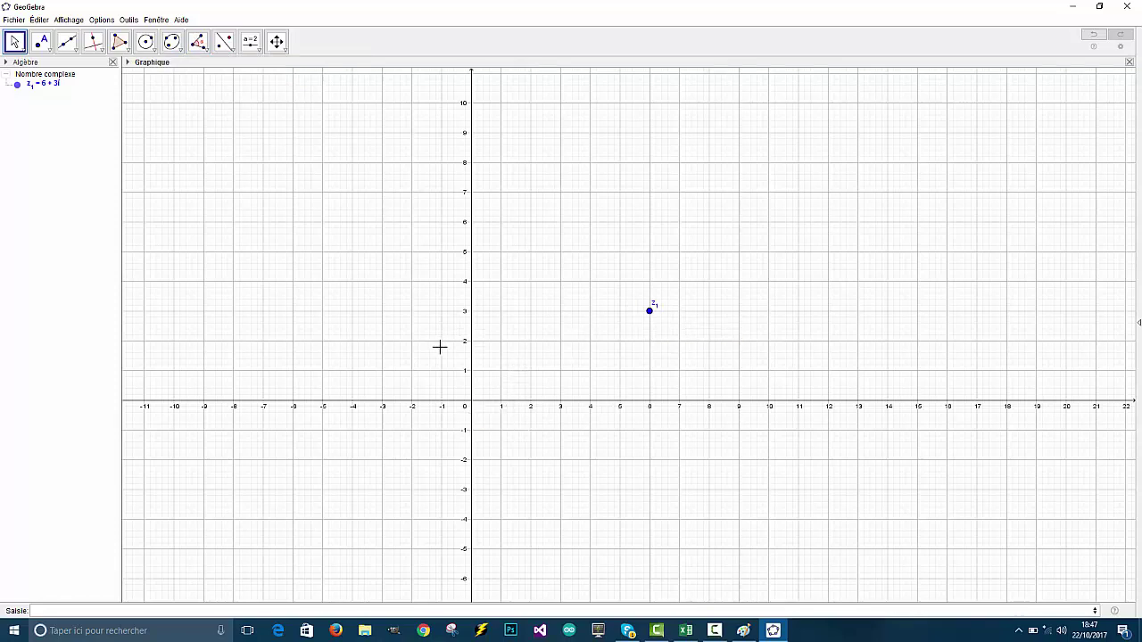
click(77, 51)
click(84, 90)
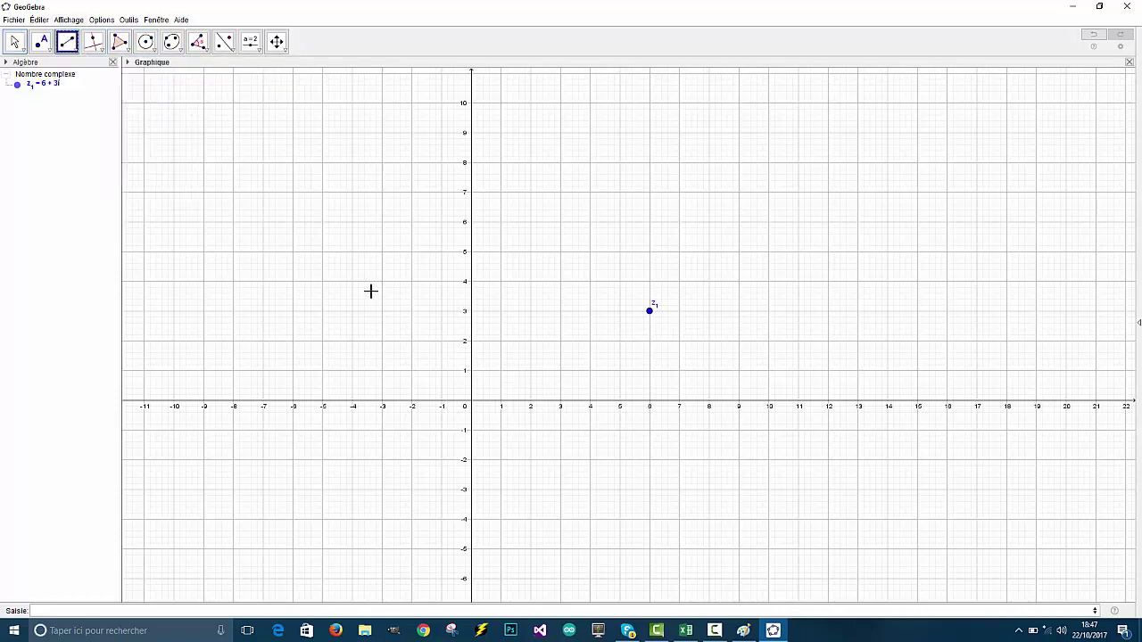
click(472, 404)
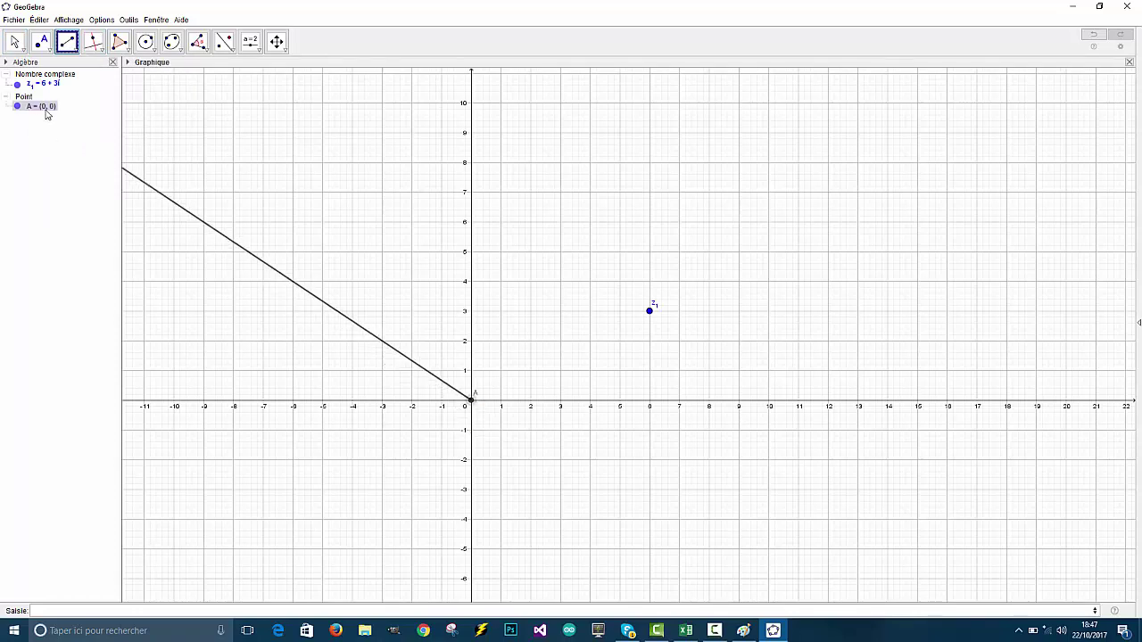
click(649, 312)
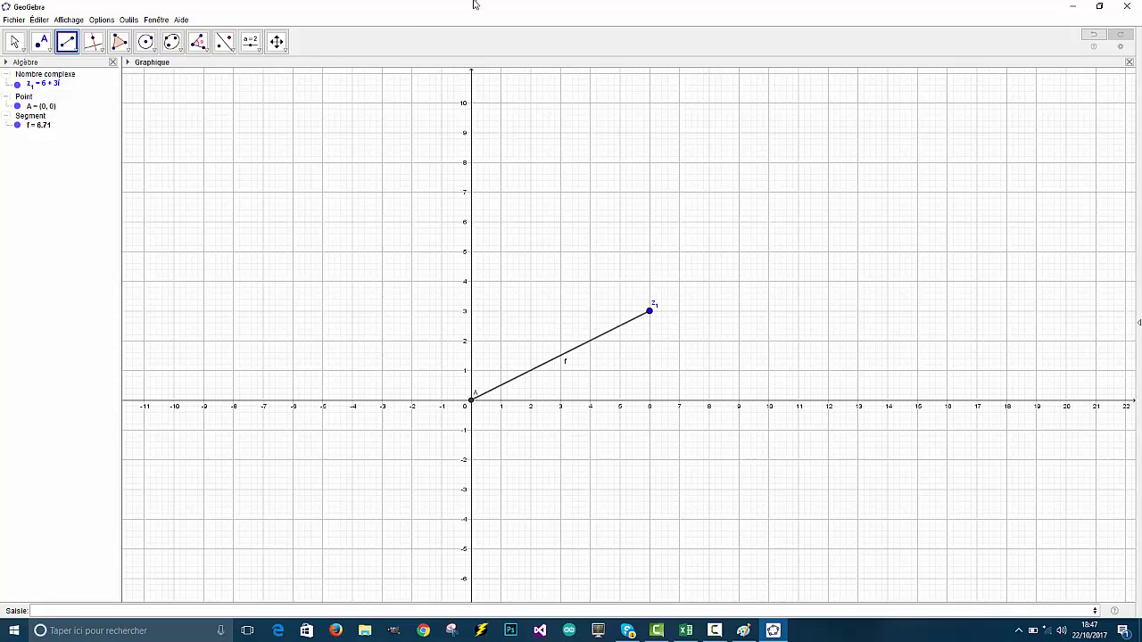
Uncover the Excel modulus for comparison, set GeoGebra's rounding to five decimal places, and maximize its window again.
drag(472, 5, 614, 126)
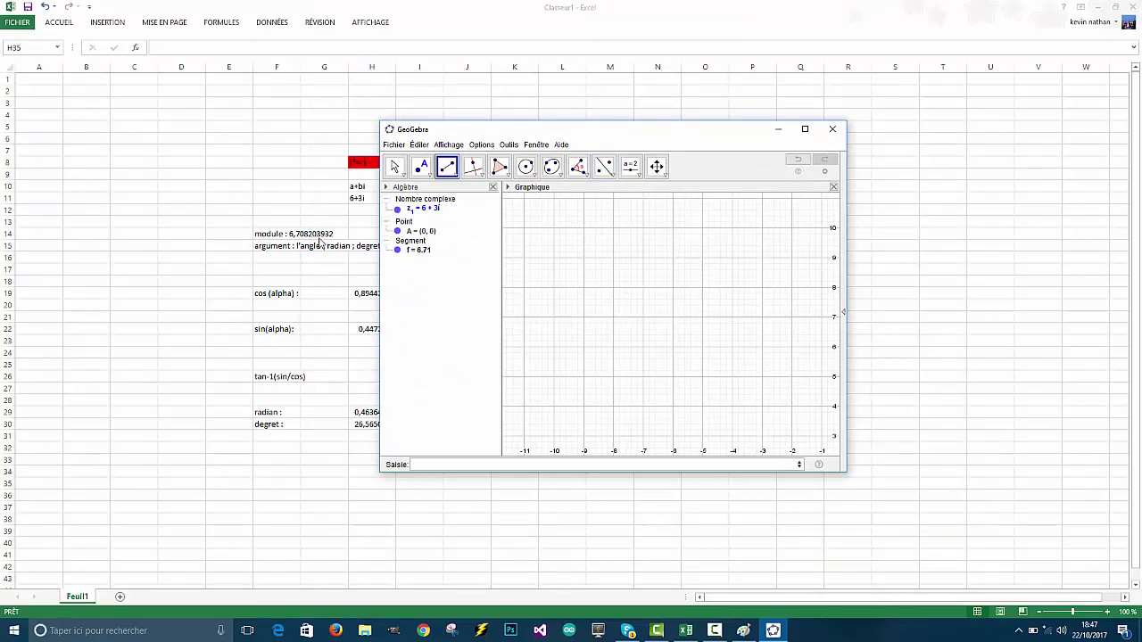
click(486, 150)
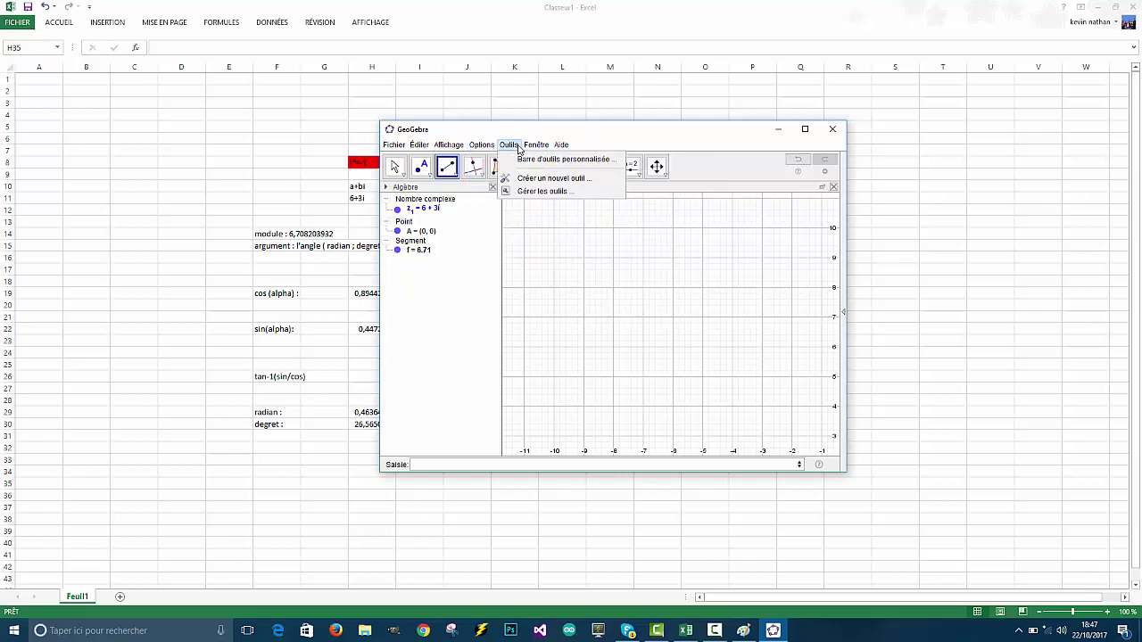
mouse_move(510, 158)
click(611, 221)
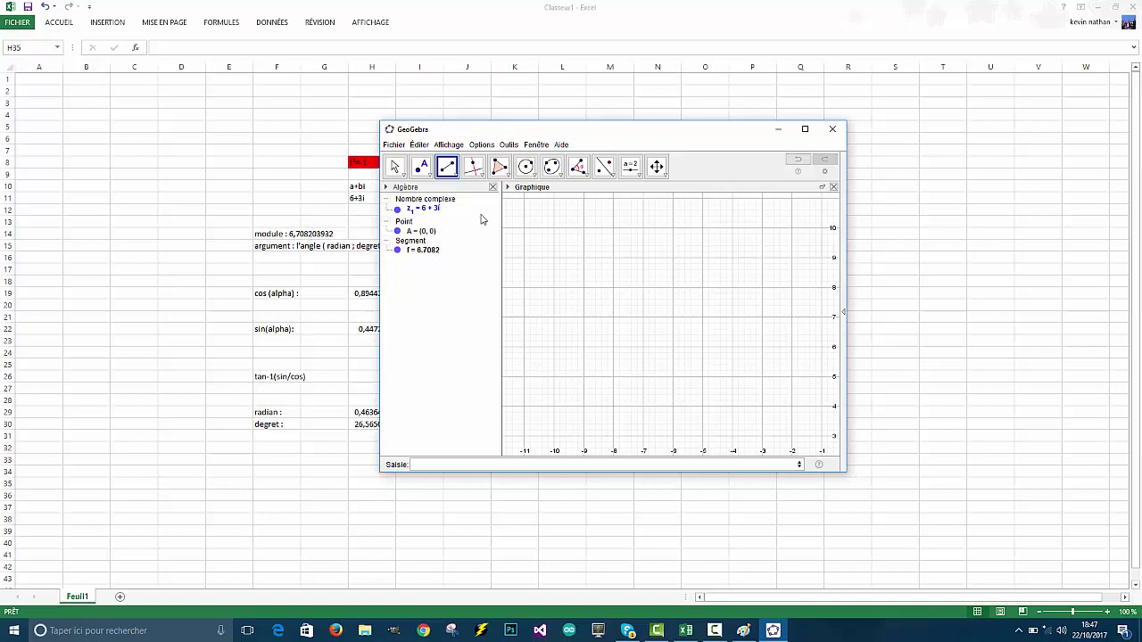
drag(630, 133, 549, 5)
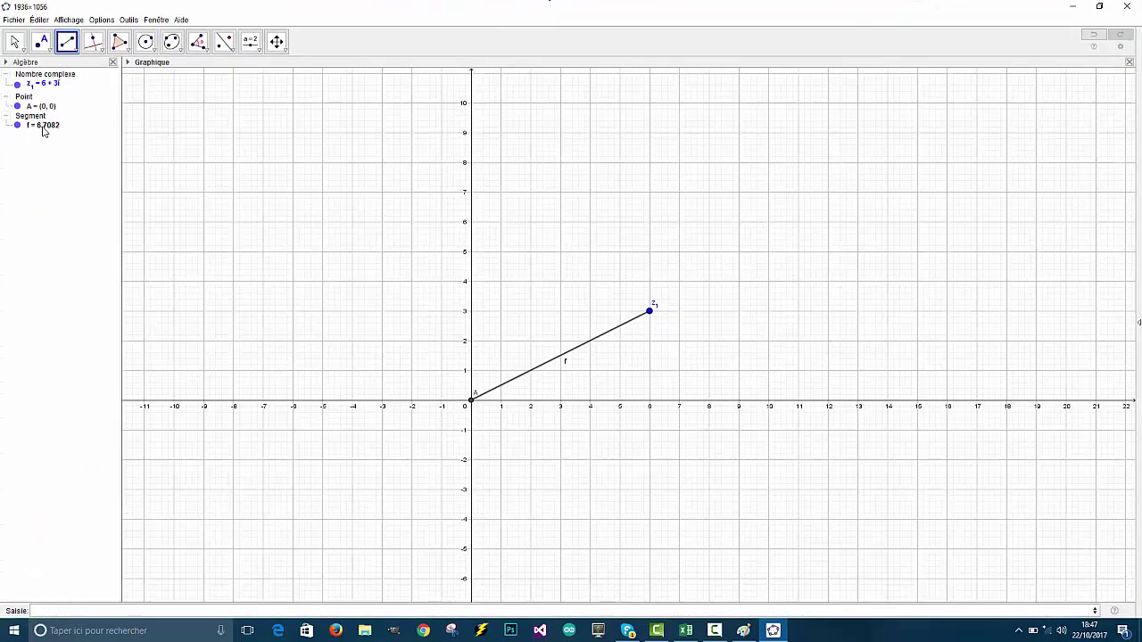
Try measuring the angle from segment f to the x-axis with the Angle tool, and delete the resulting angle.
click(207, 51)
click(221, 69)
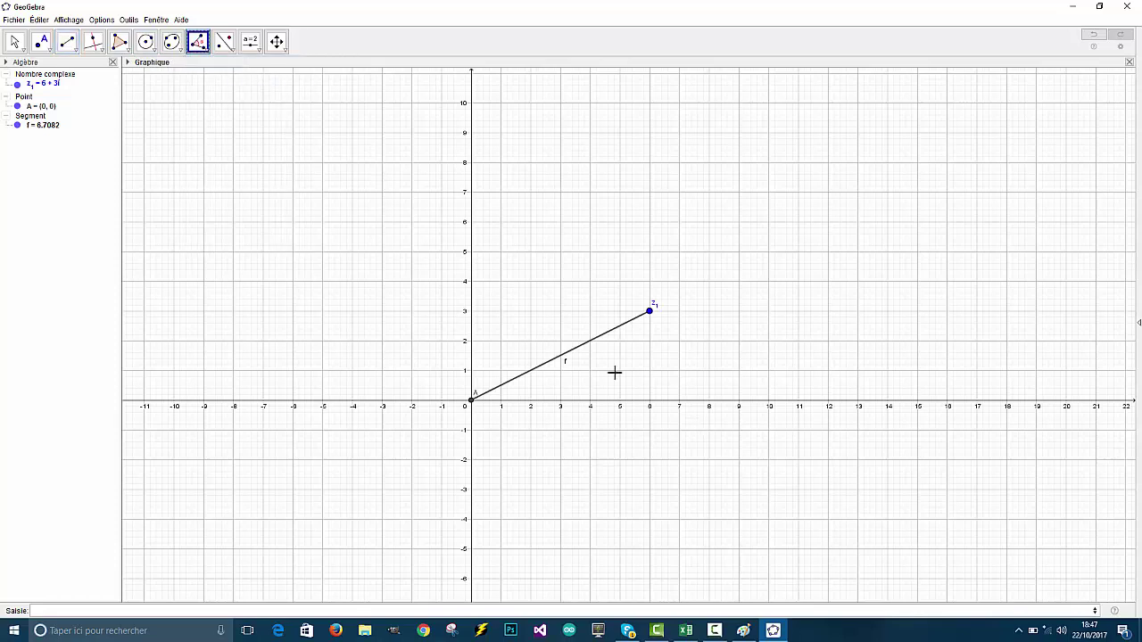
click(573, 357)
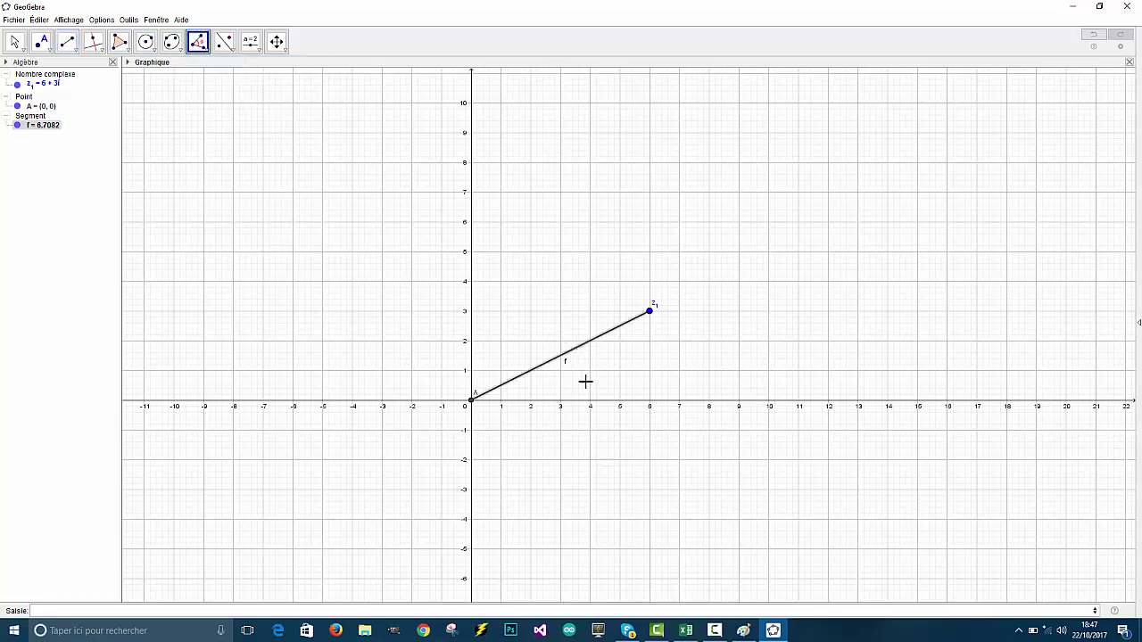
click(593, 402)
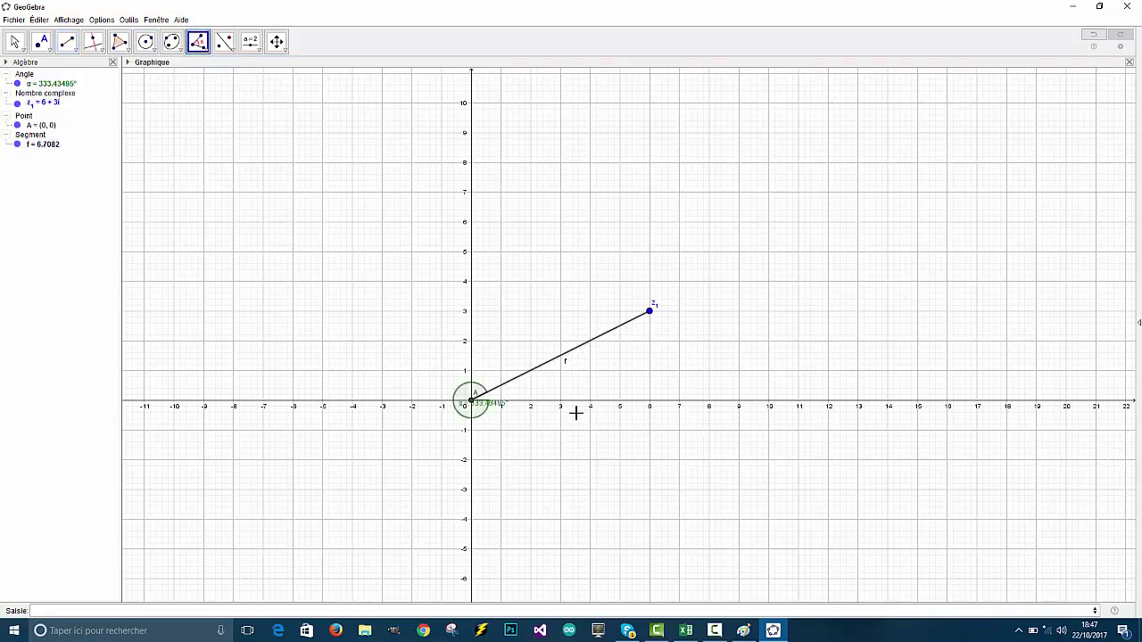
right_click(45, 84)
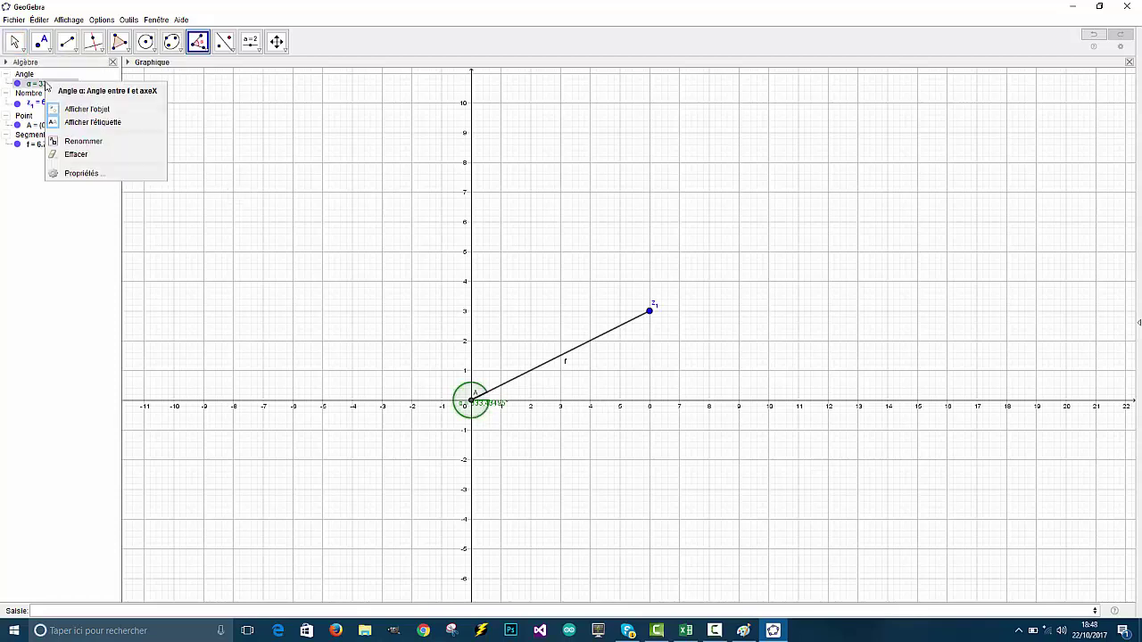
click(76, 155)
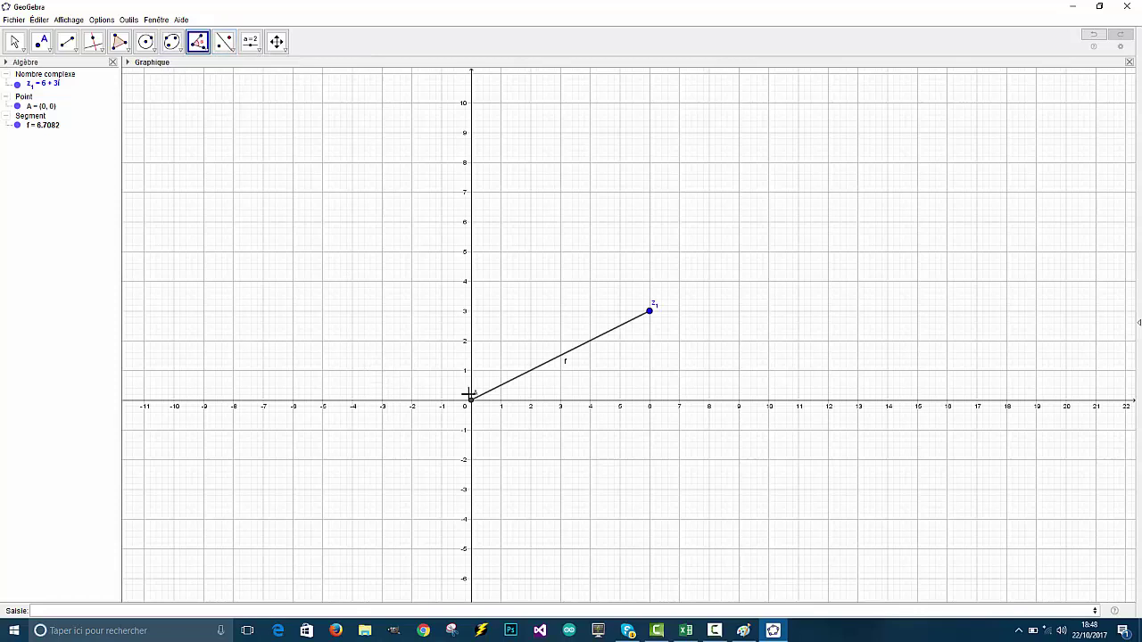
Measure the angle from the x-axis to segment f with the Angle tool.
click(518, 382)
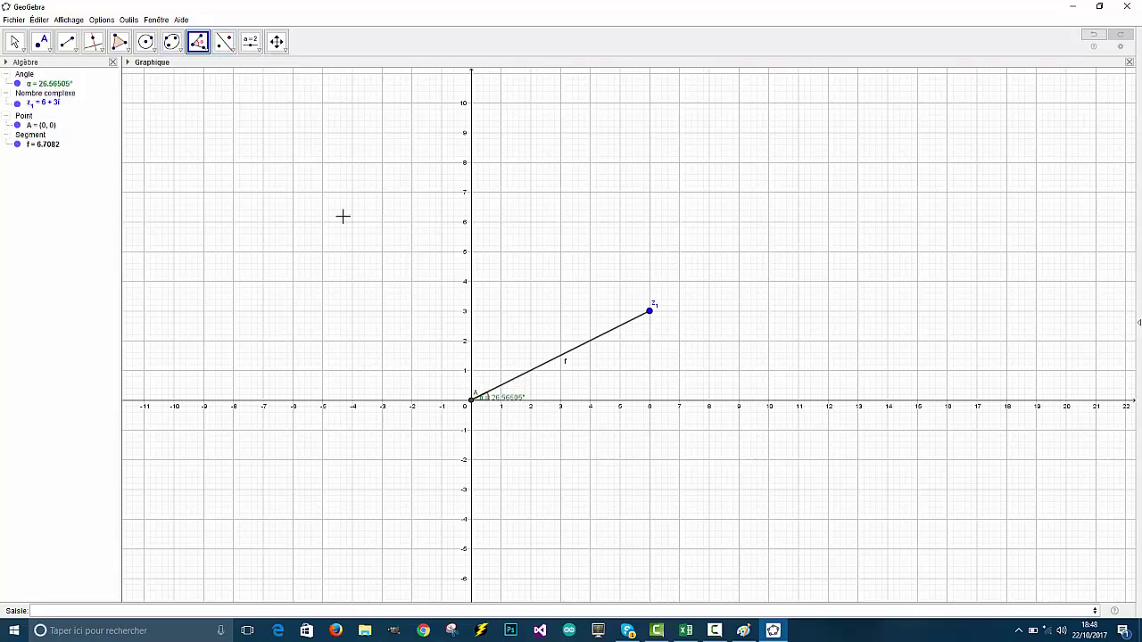
scroll(500, 404, up, 2)
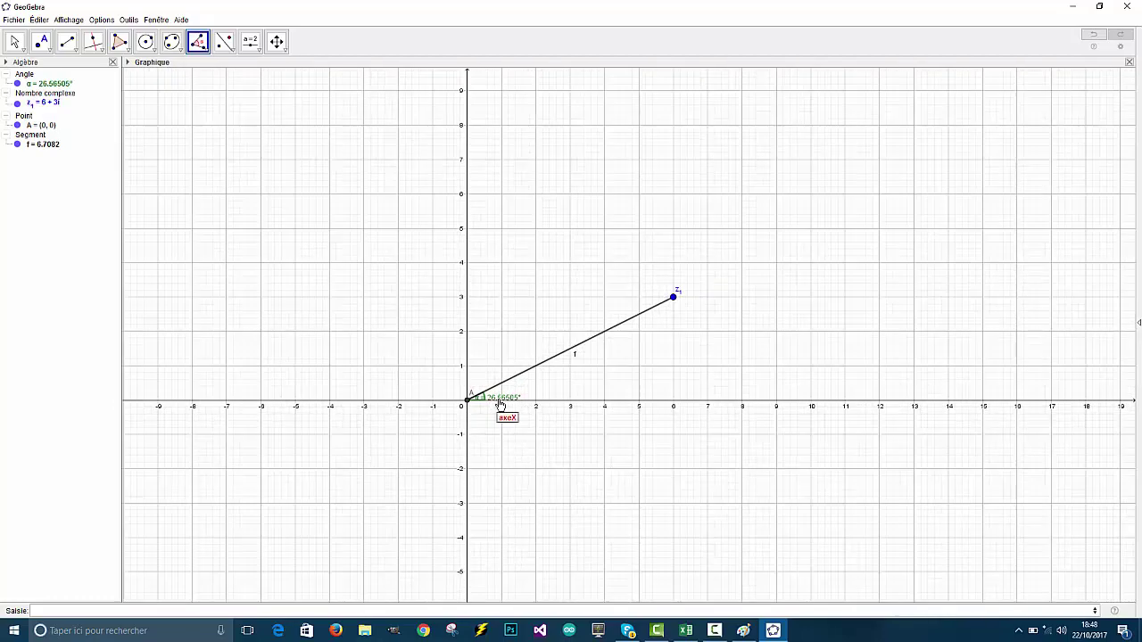
scroll(500, 404, up, 5)
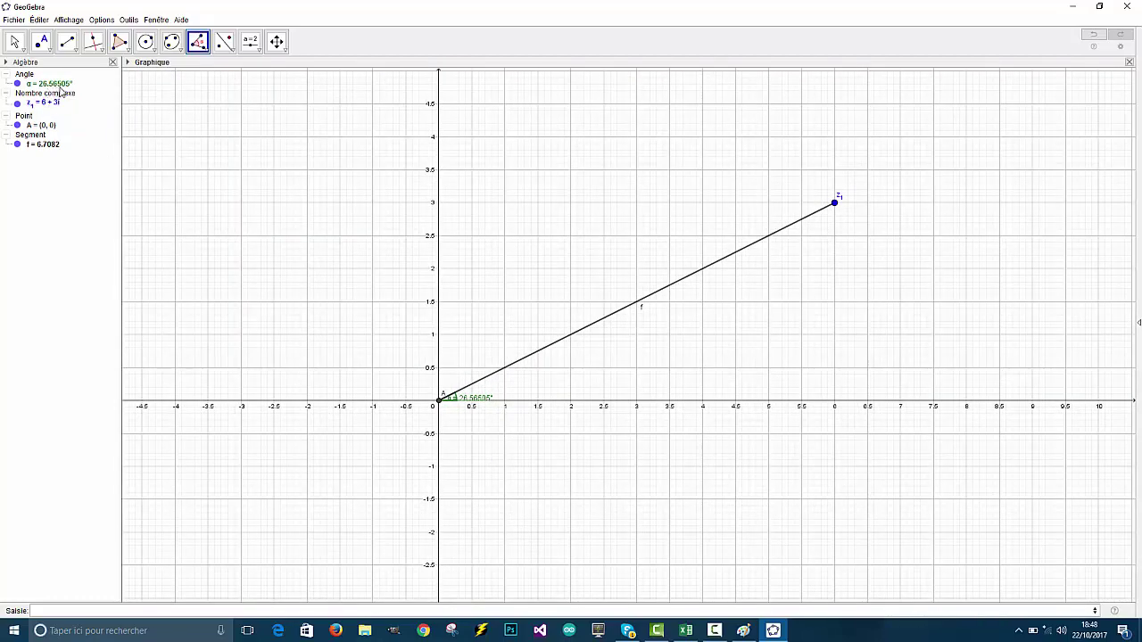
Switch to Excel to compare its modulus and degree results with GeoGebra, and return to the graph.
click(687, 631)
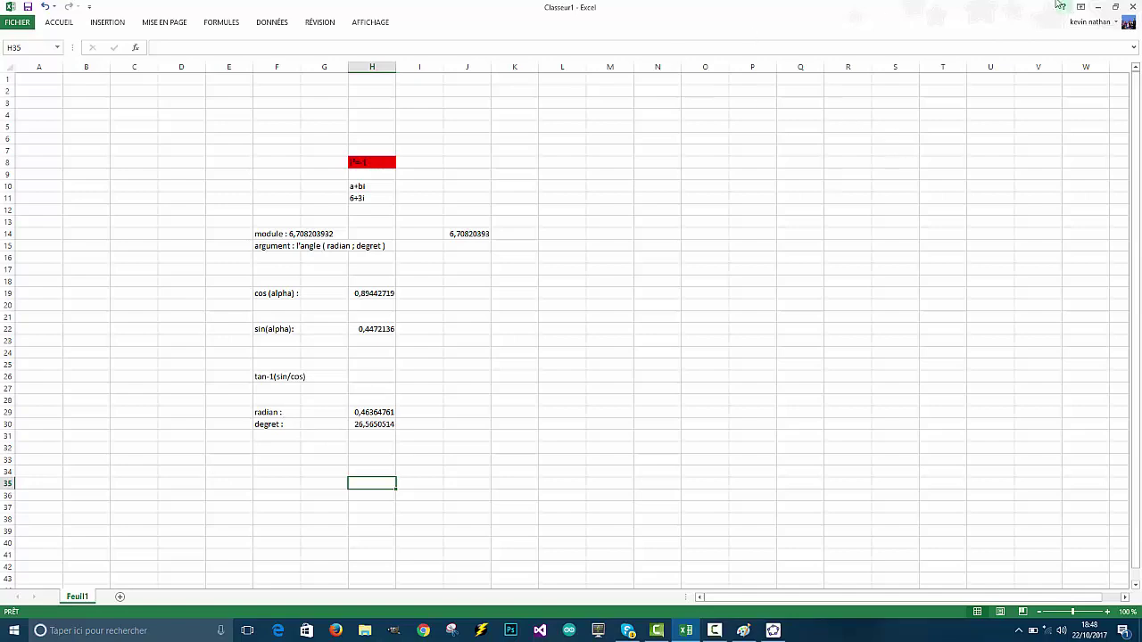
drag(901, 9, 752, 80)
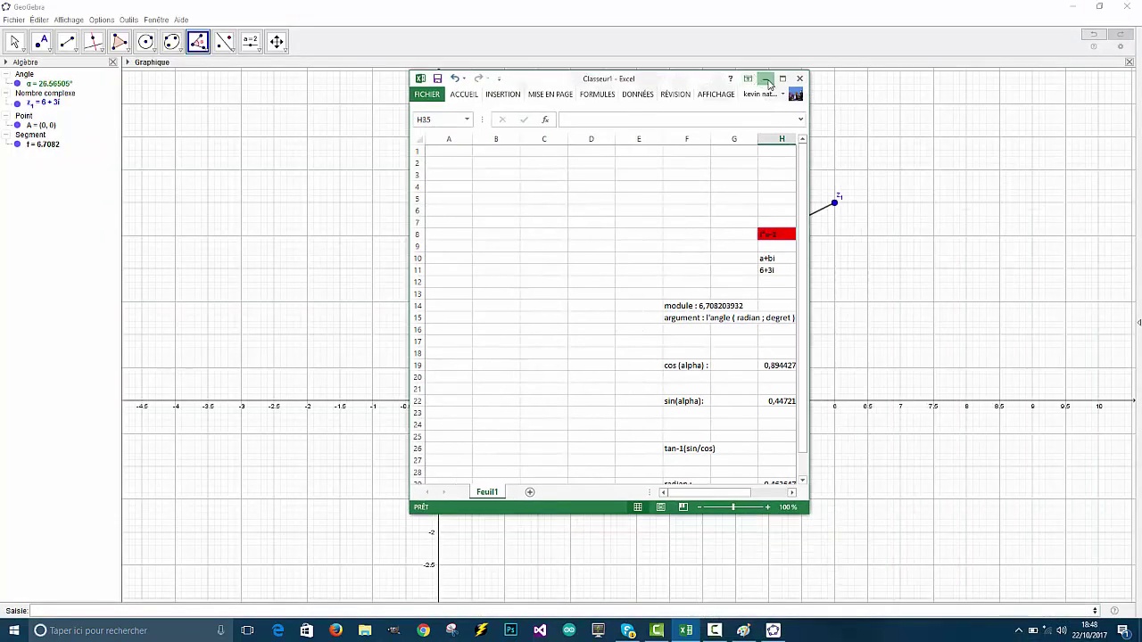
click(764, 79)
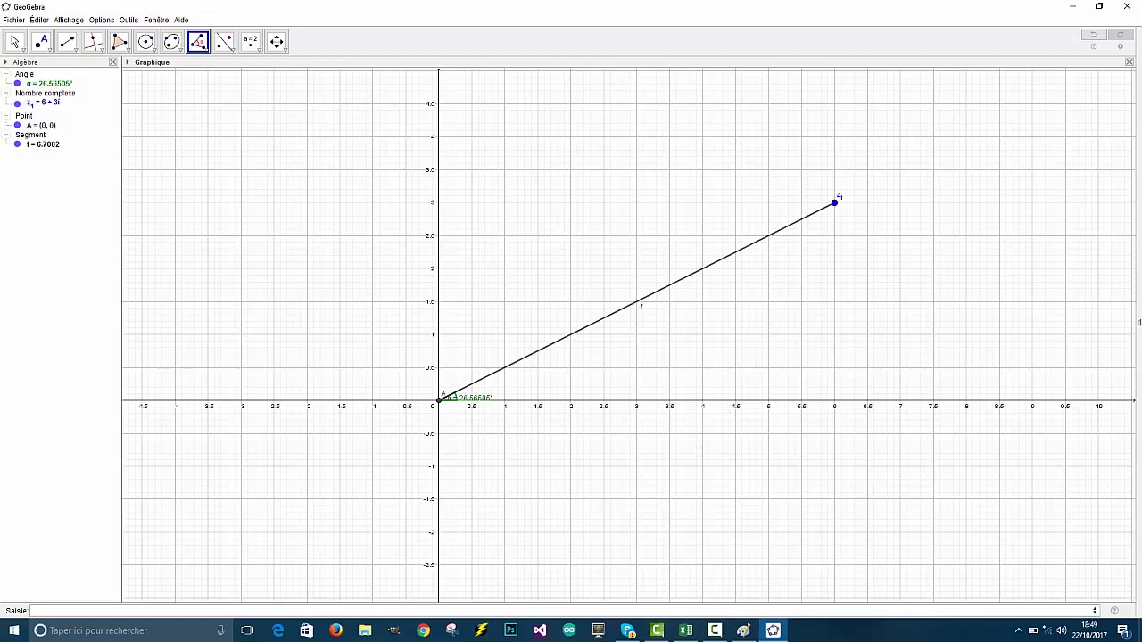
scroll(475, 406, up, 2)
scroll(477, 404, down, 3)
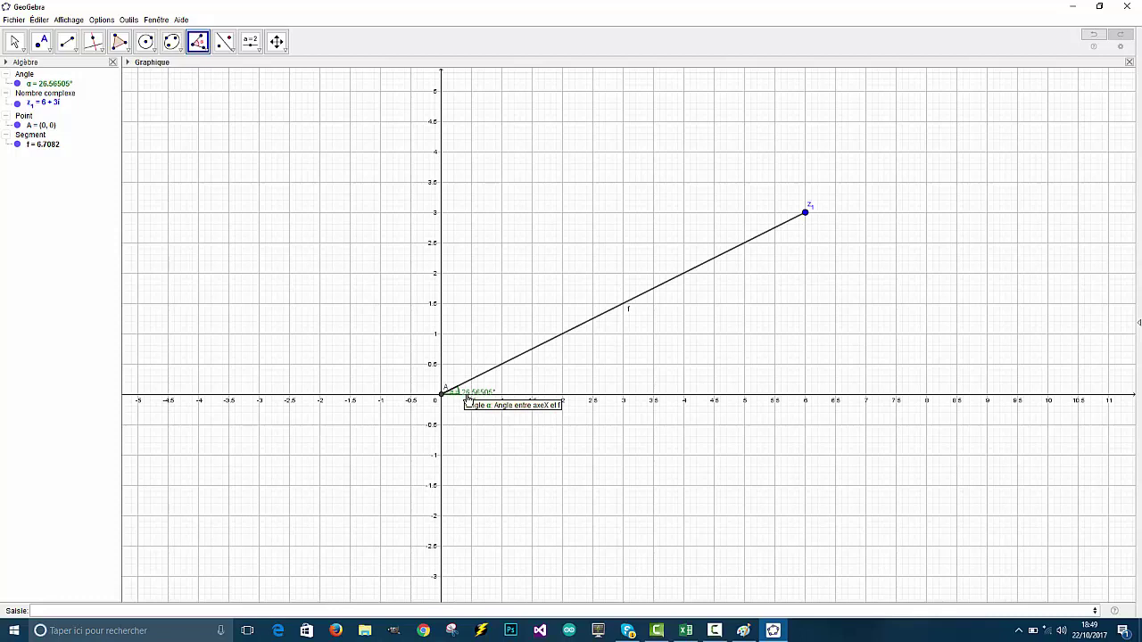
Preview the graph's printout at a scale of 1 unit = 1 cm, and close the preview without printing.
click(14, 20)
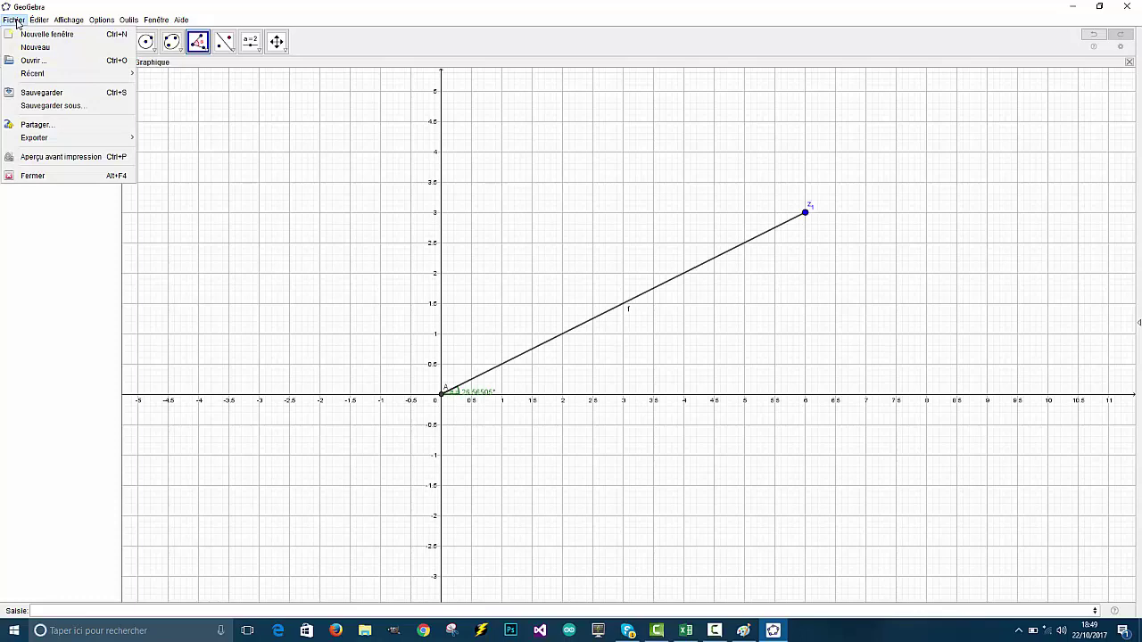
click(63, 158)
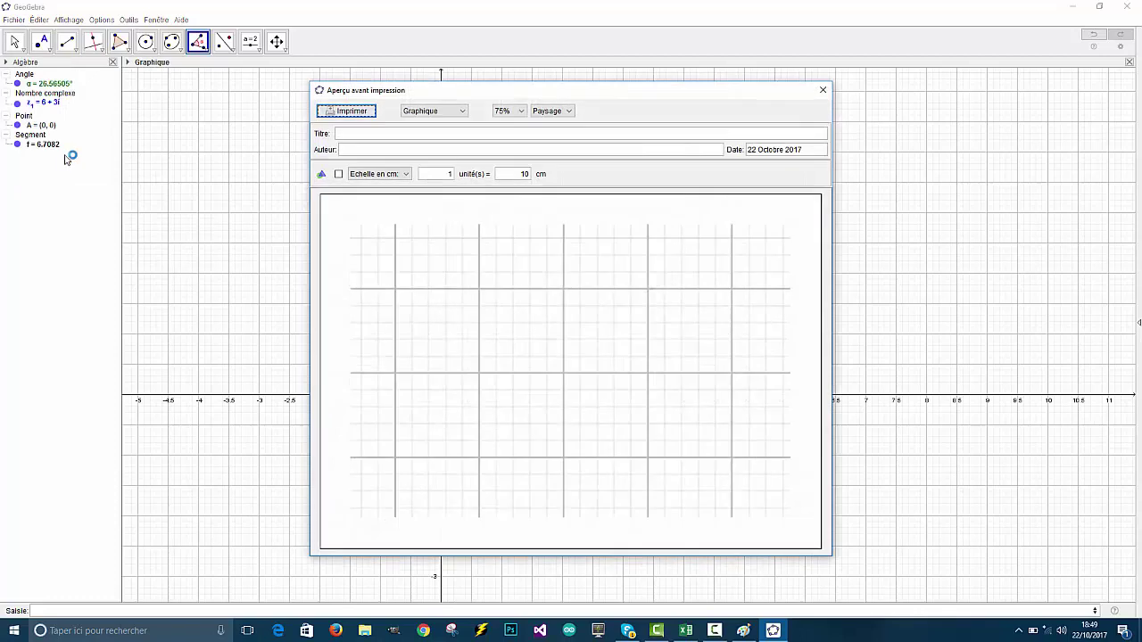
click(528, 175)
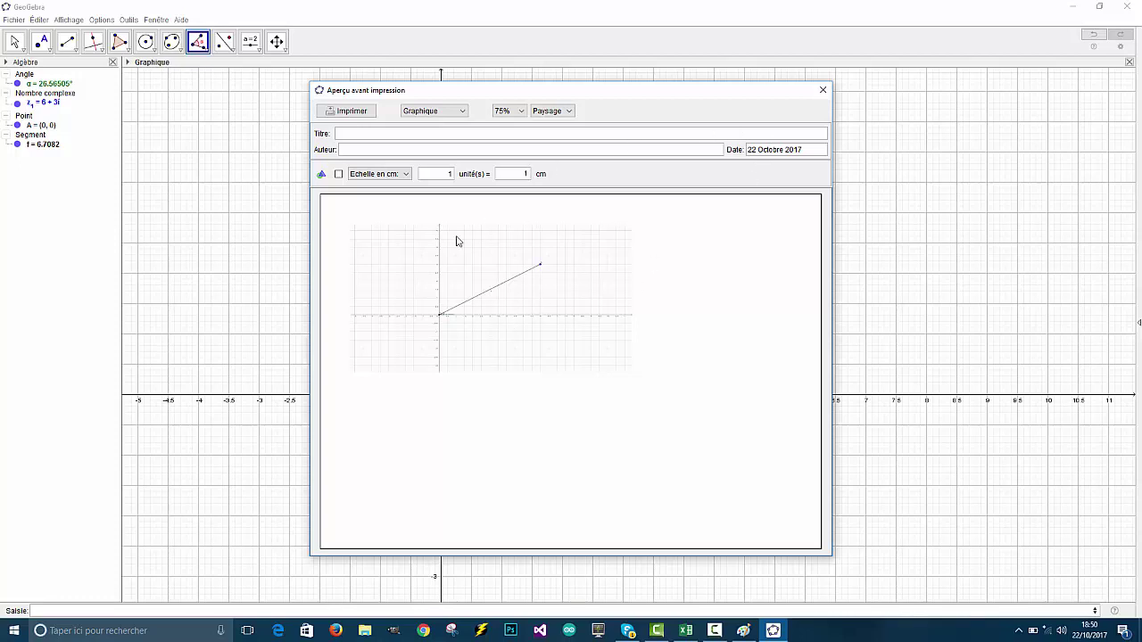
click(822, 90)
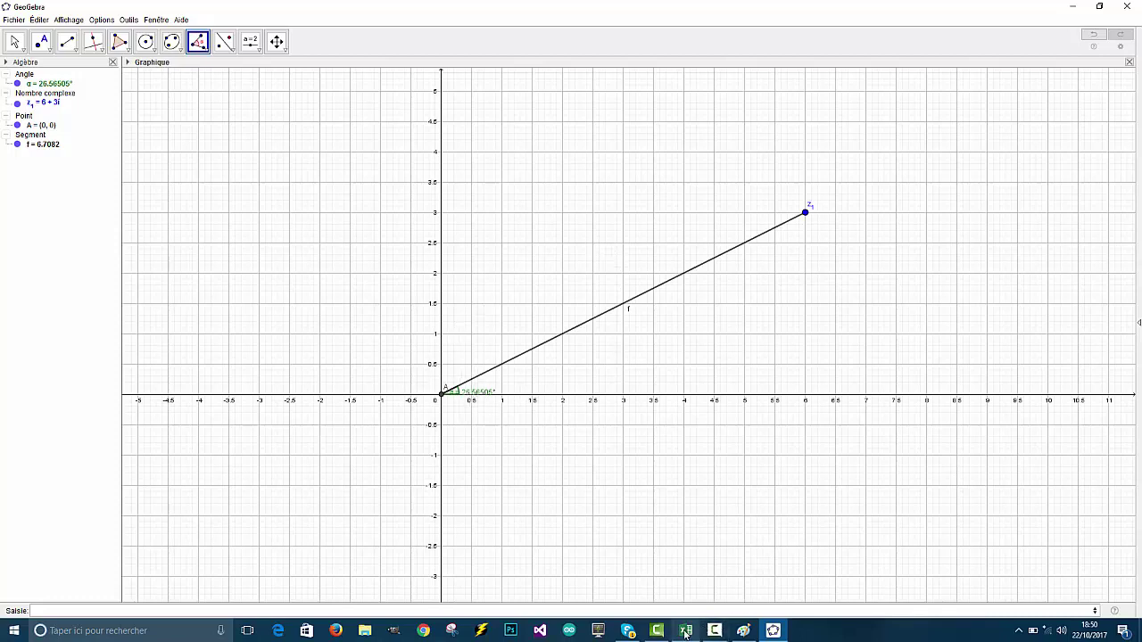
Switch to Excel, maximize the workbook to review the complex-number calculations, and return to GeoGebra.
mouse_move(685, 633)
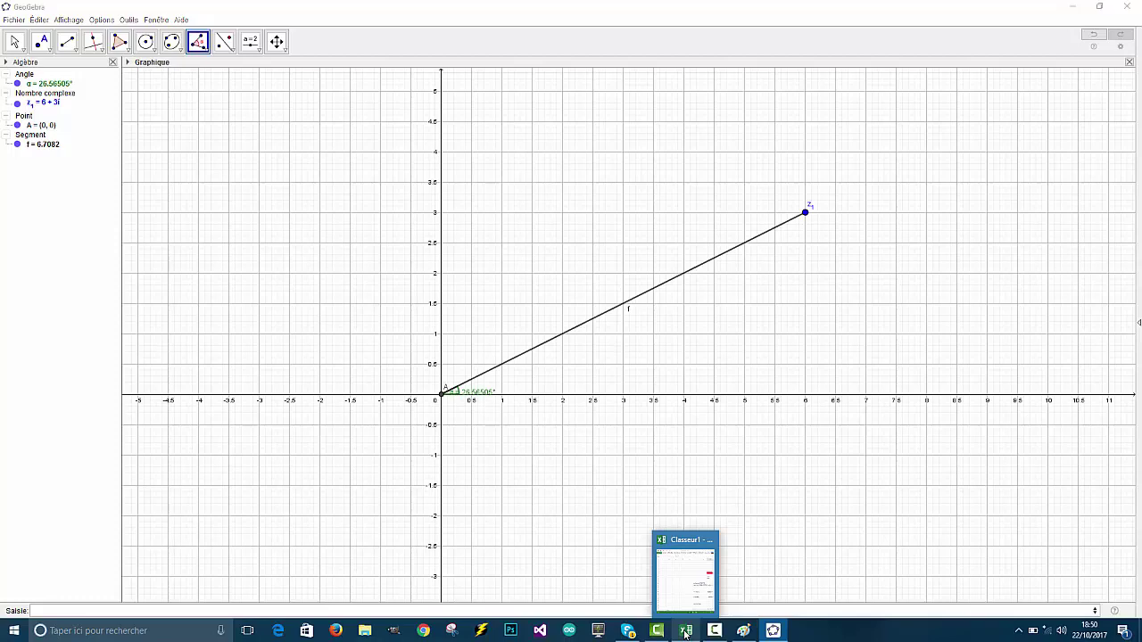
click(686, 632)
click(782, 79)
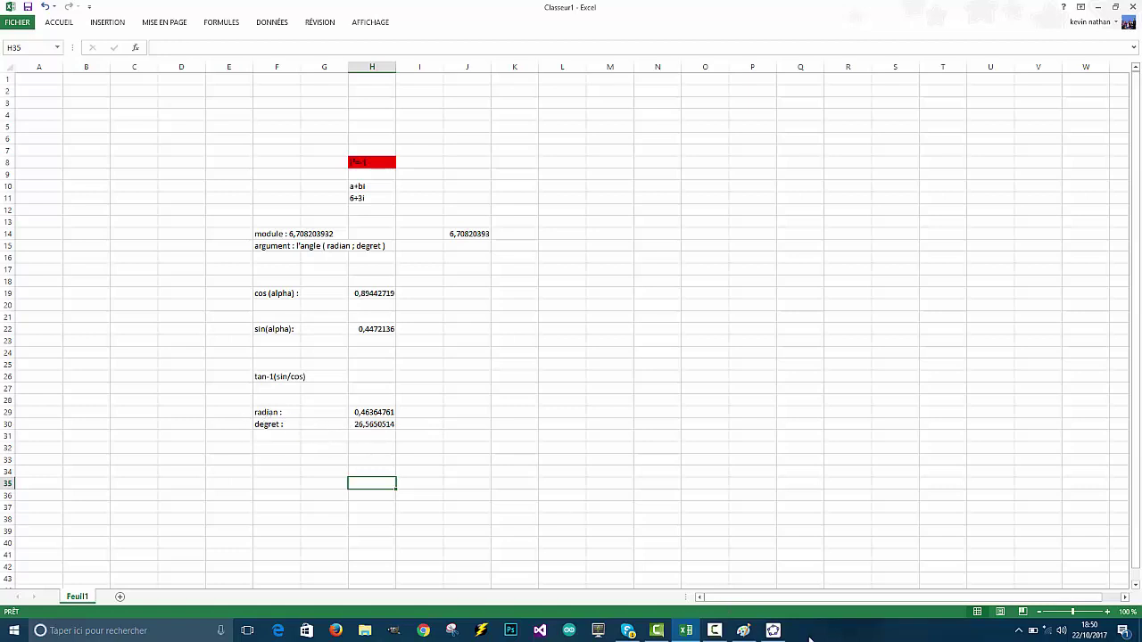
click(773, 630)
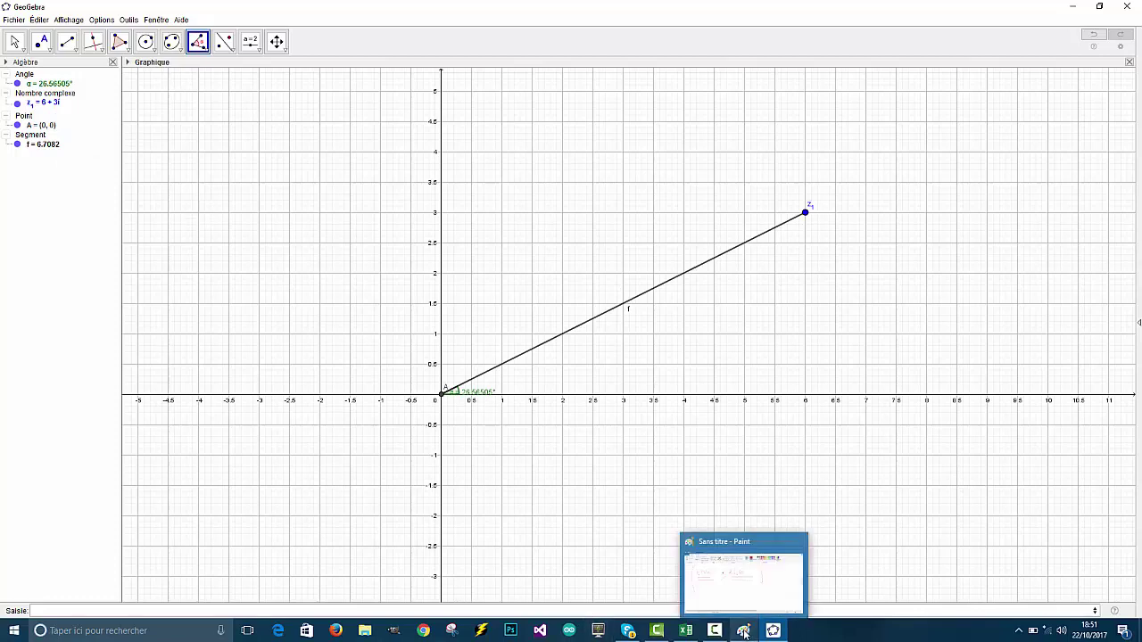
Switch to Excel and enter the heading "derterminer la forme algebrique du nombre complexe" in cell N13.
click(686, 632)
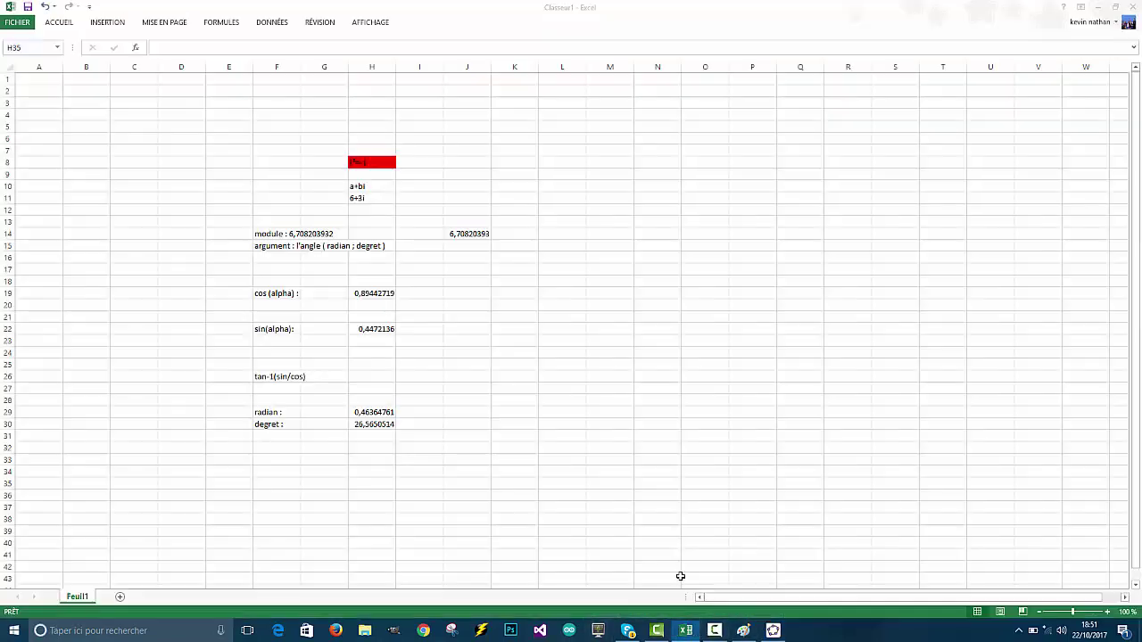
click(380, 412)
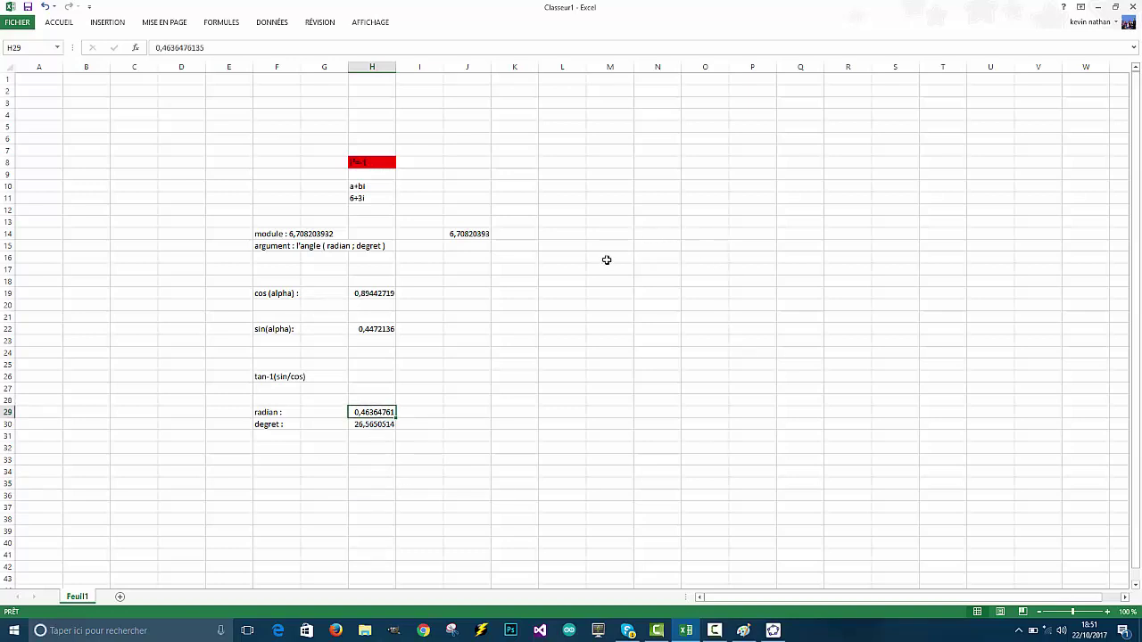
double_click(671, 224)
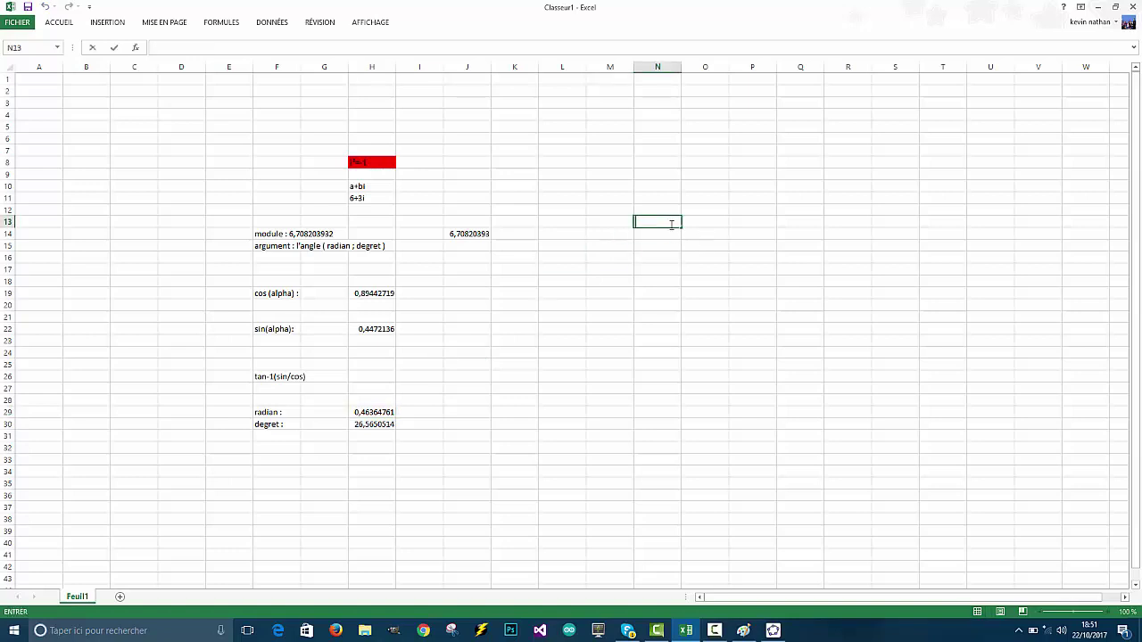
text(derterminer)
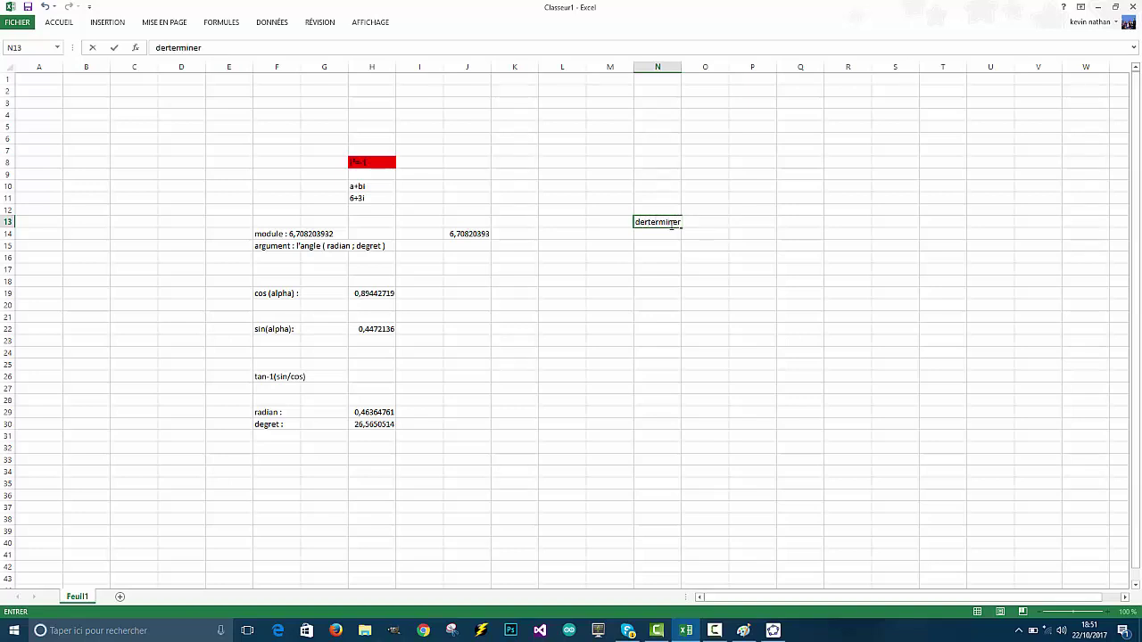
text( la forme algebrique)
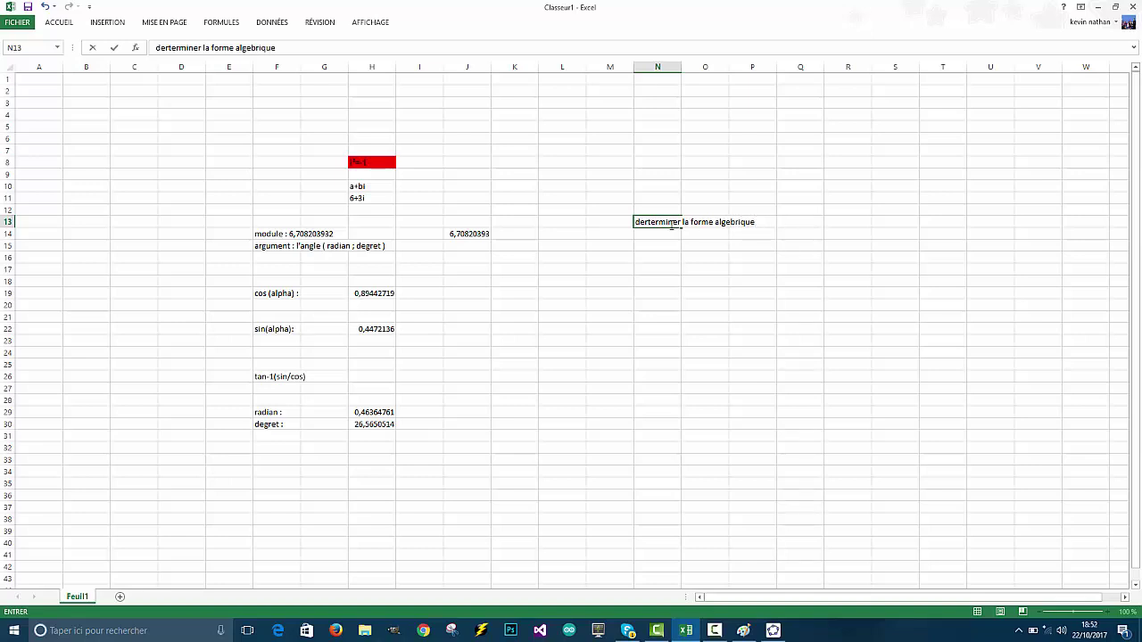
text( du nombre complexe)
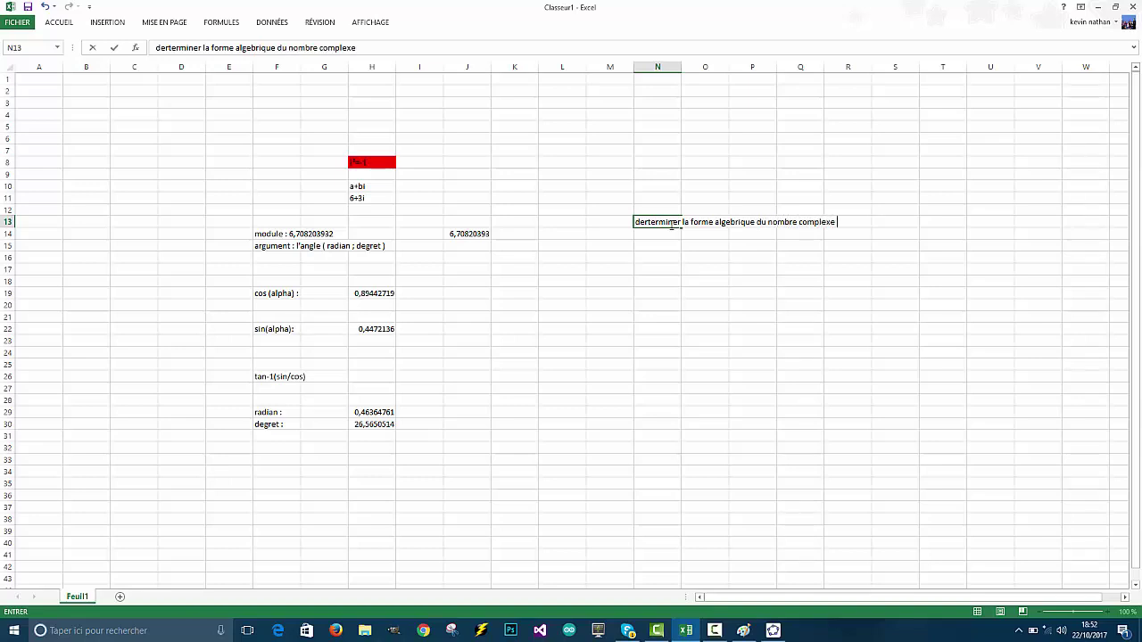
key(Return)
click(667, 259)
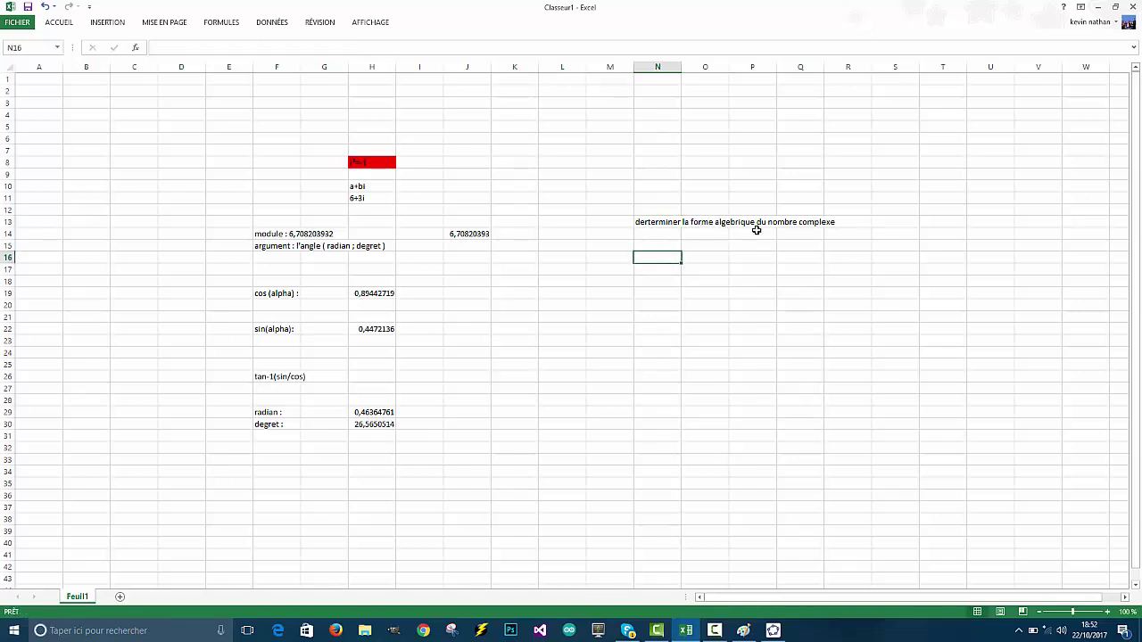
Switch to Paint and draw two long curved red strokes beneath the handwritten polar form, and minimize Paint.
click(772, 631)
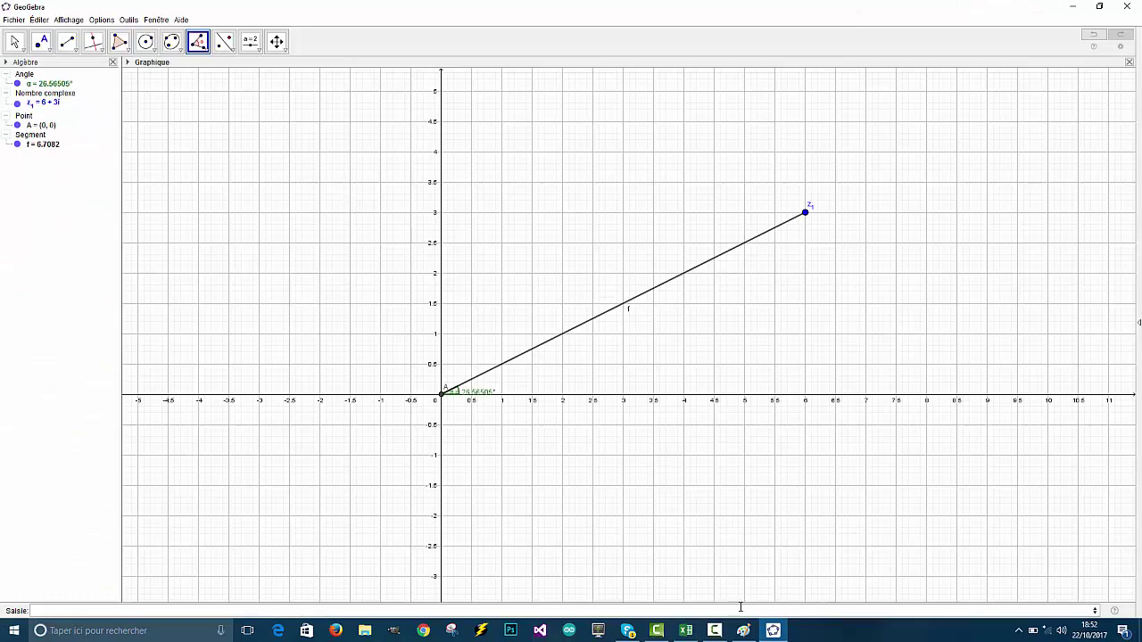
click(743, 631)
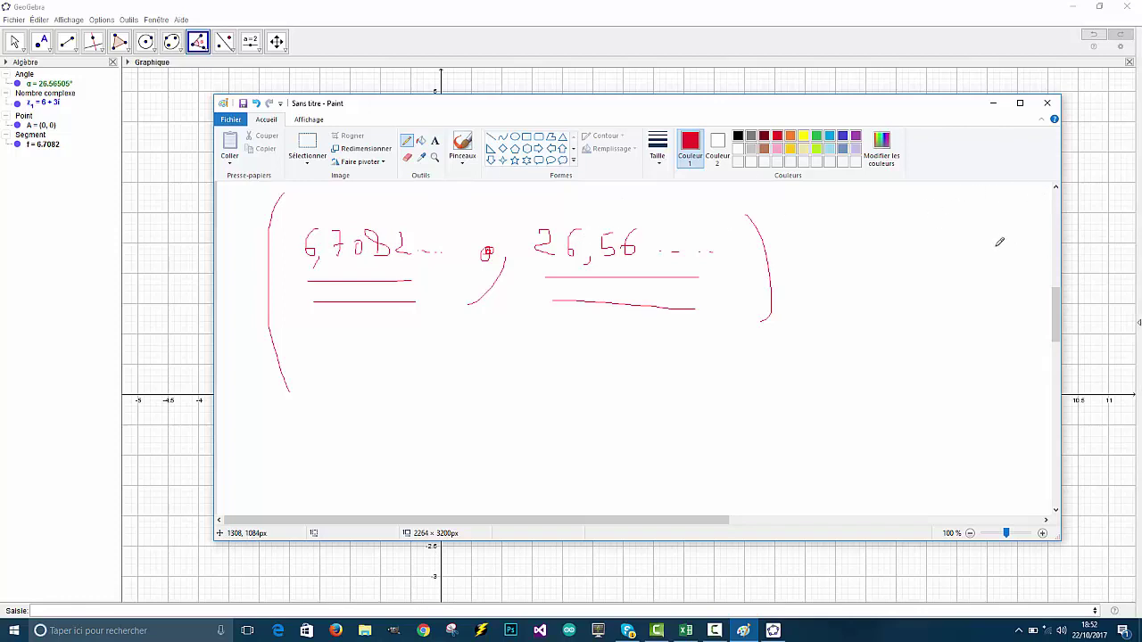
mouse_move(313, 326)
mouse_down()
mouse_move(434, 346)
mouse_move(941, 294)
mouse_up()
drag(384, 368, 1076, 316)
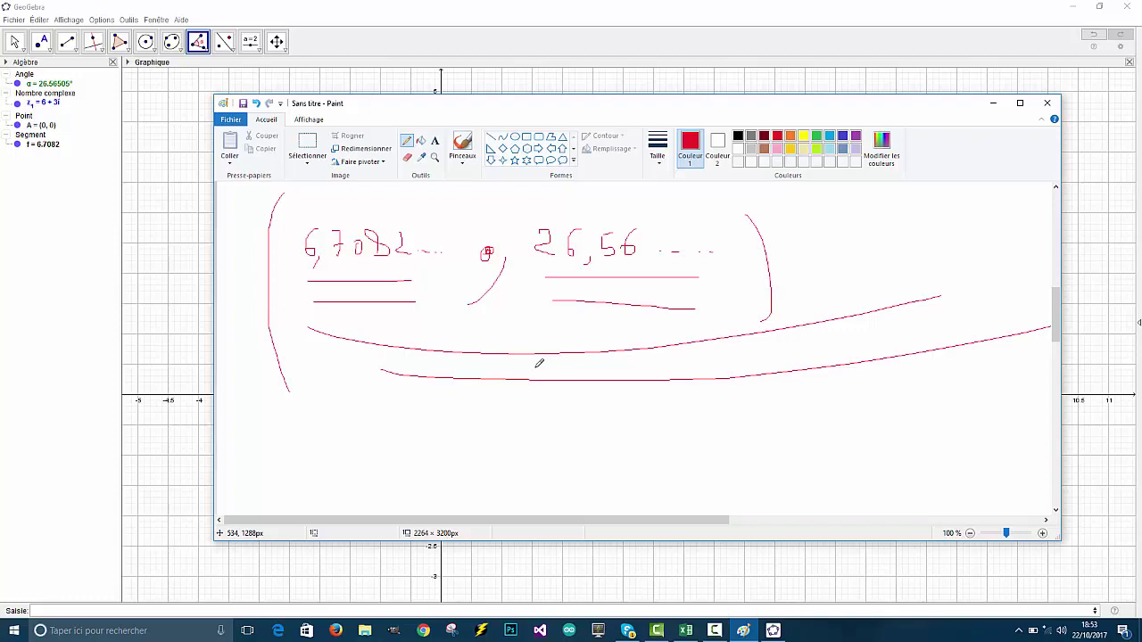
click(993, 102)
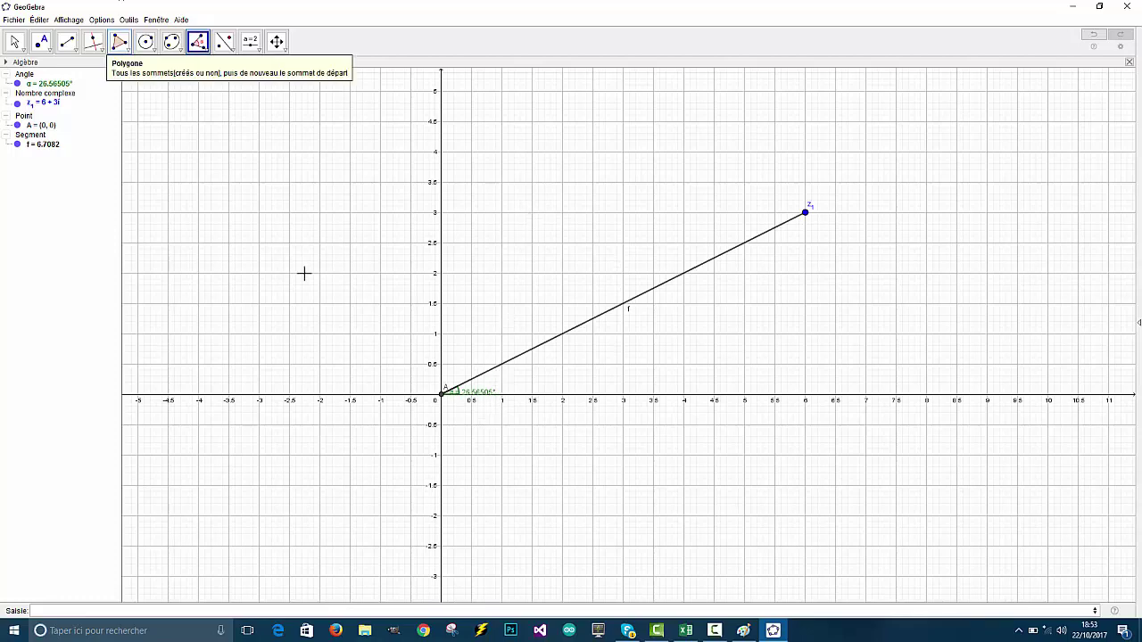
Switch to Excel, review the handwritten polar form in Paint once more, and return to the workbook.
click(683, 630)
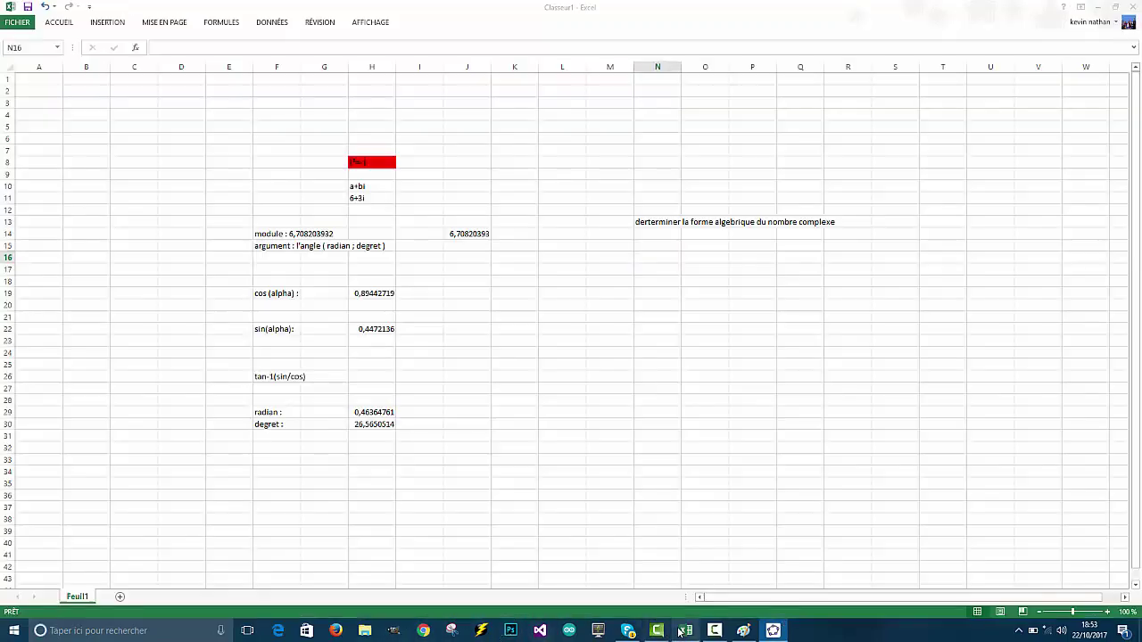
double_click(657, 281)
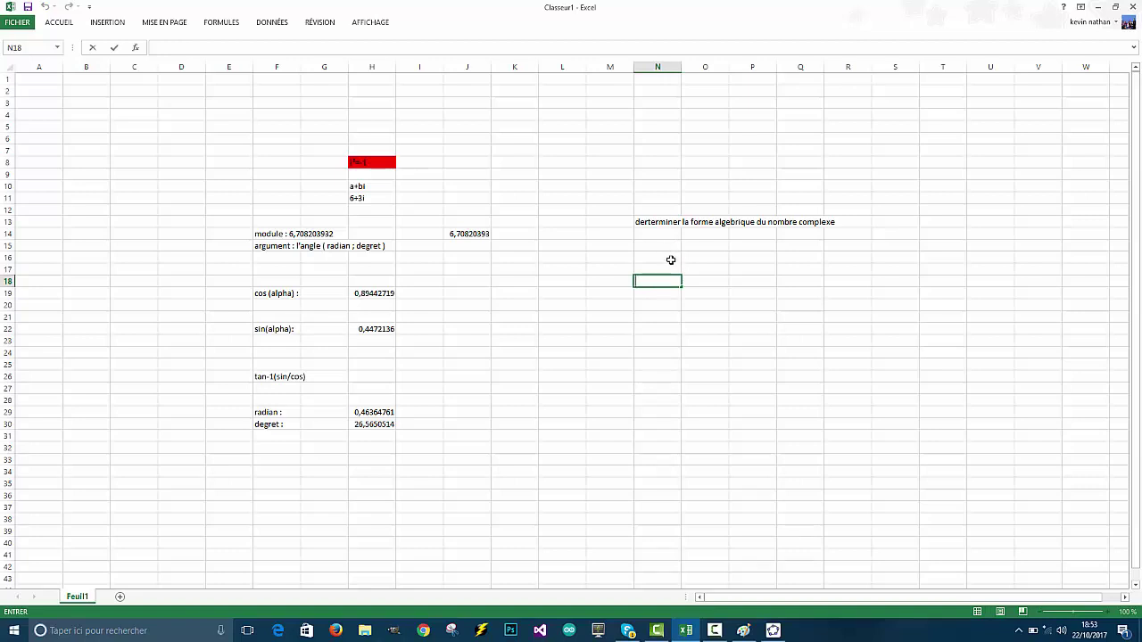
mouse_move(756, 637)
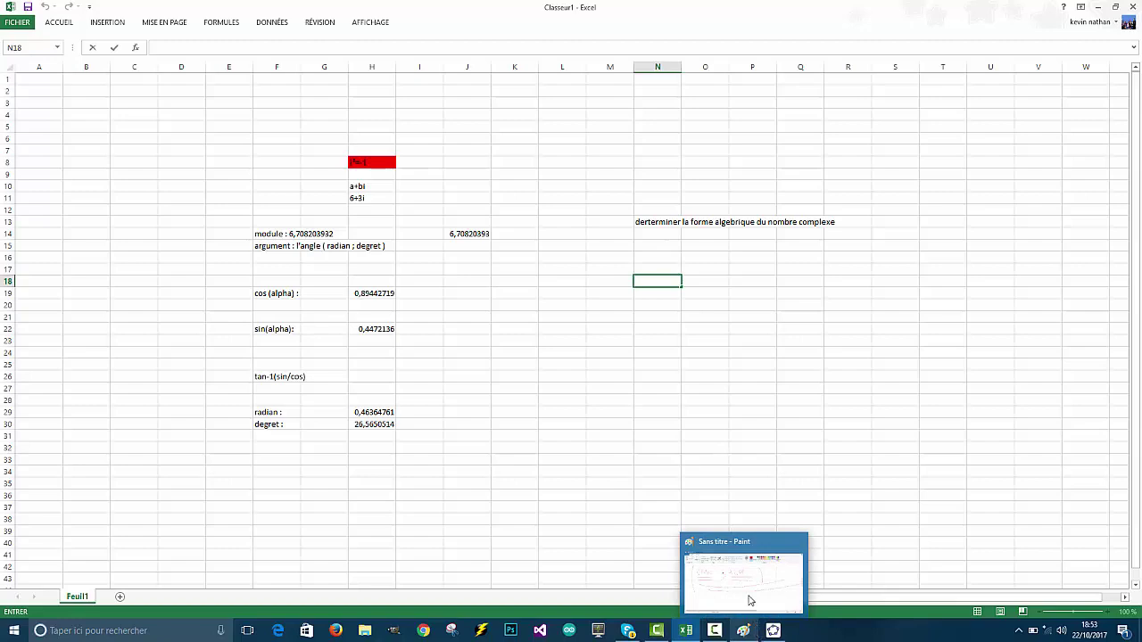
click(750, 600)
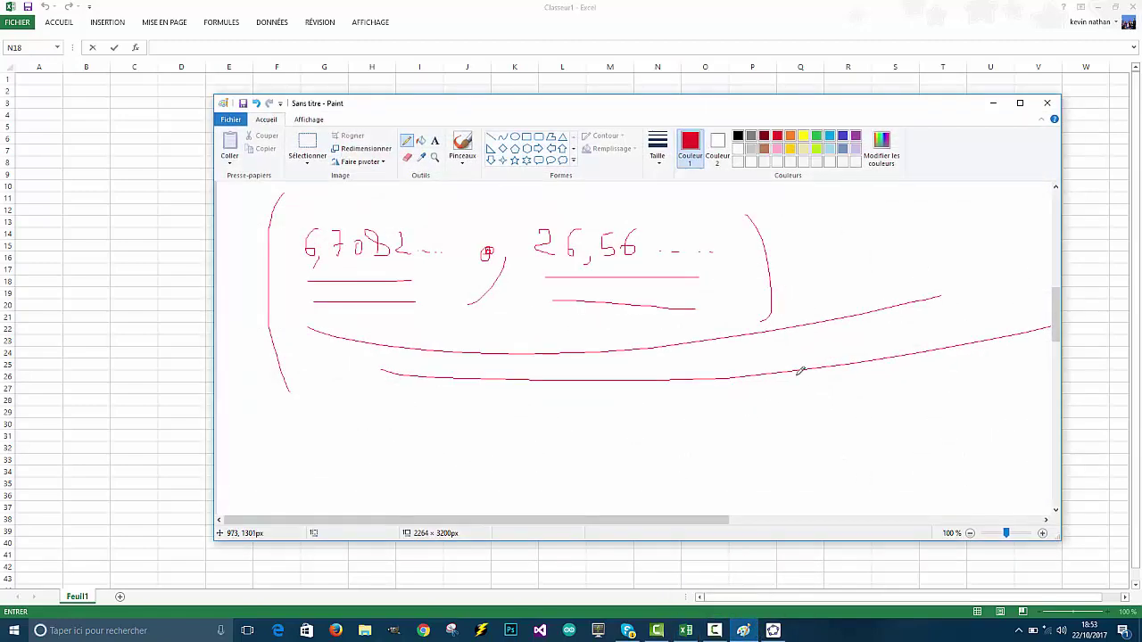
click(992, 102)
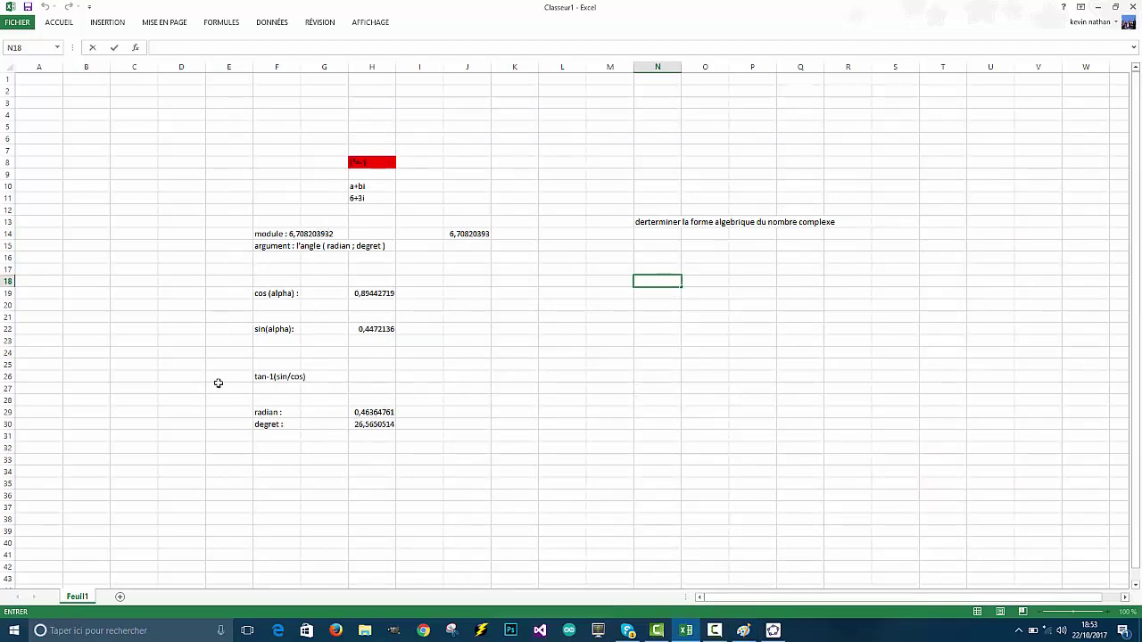
Compare the radian and degree values in H29 and H30, and check the modulus in J14.
click(356, 412)
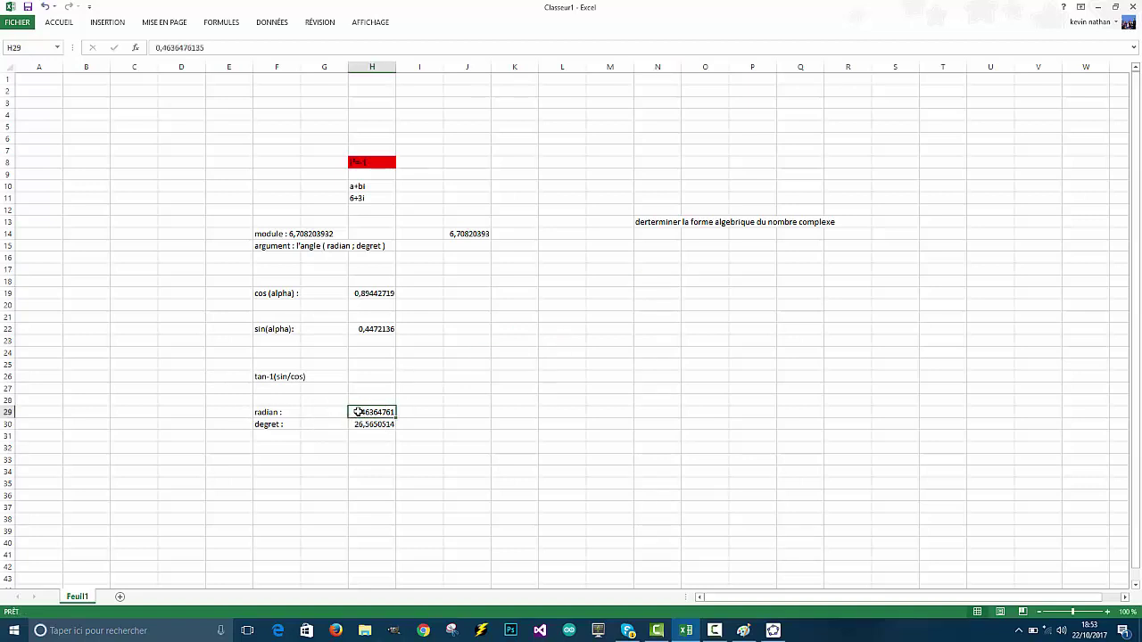
click(355, 424)
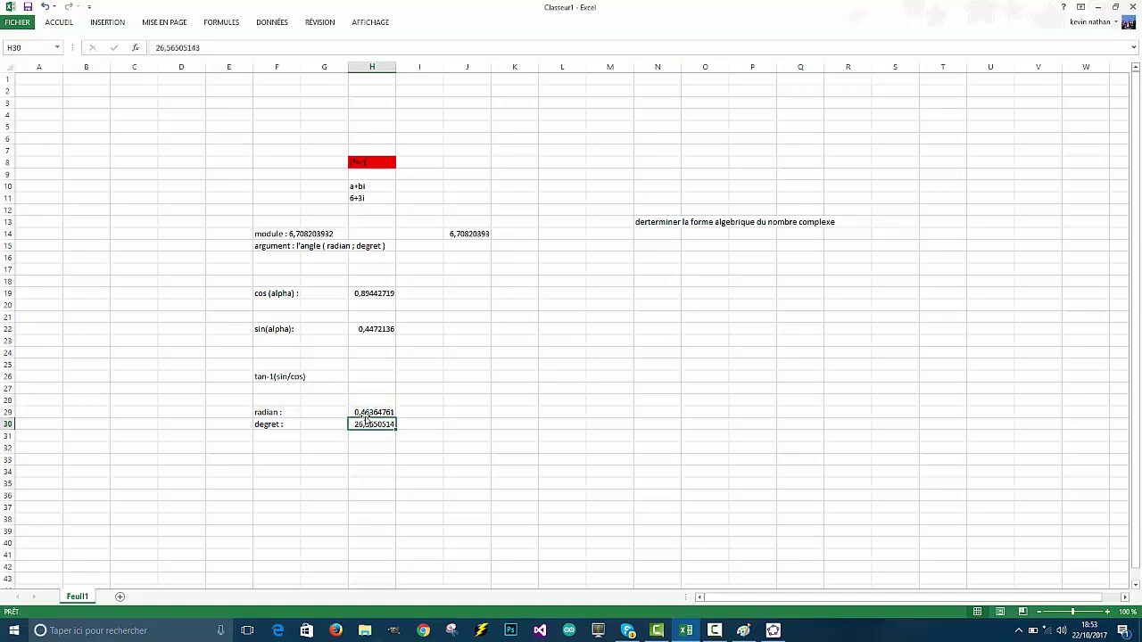
click(357, 414)
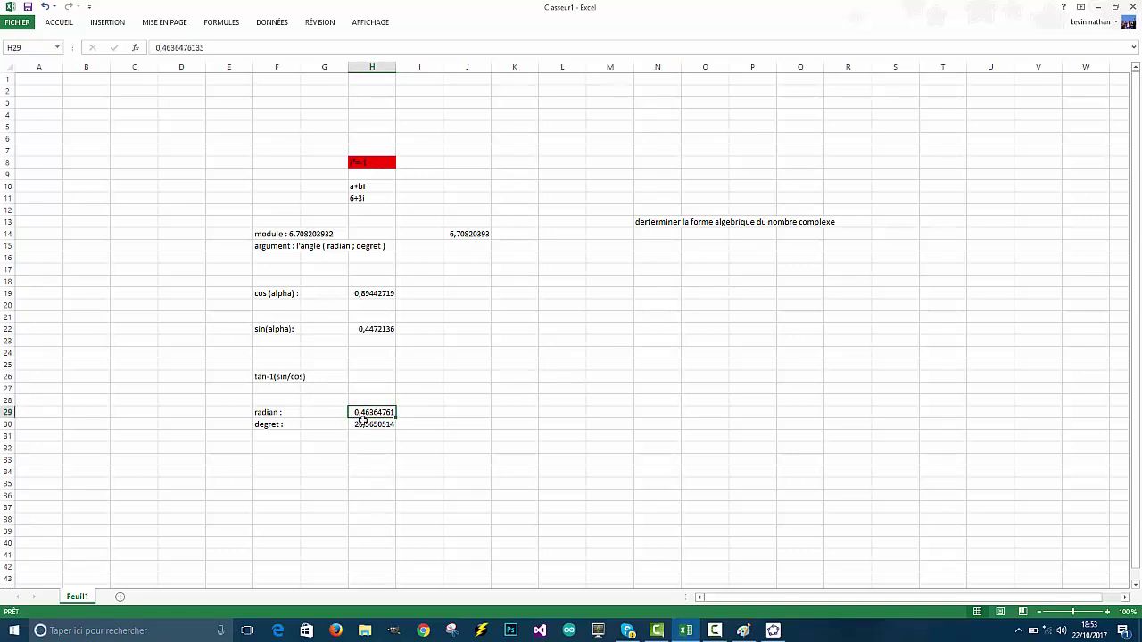
click(382, 425)
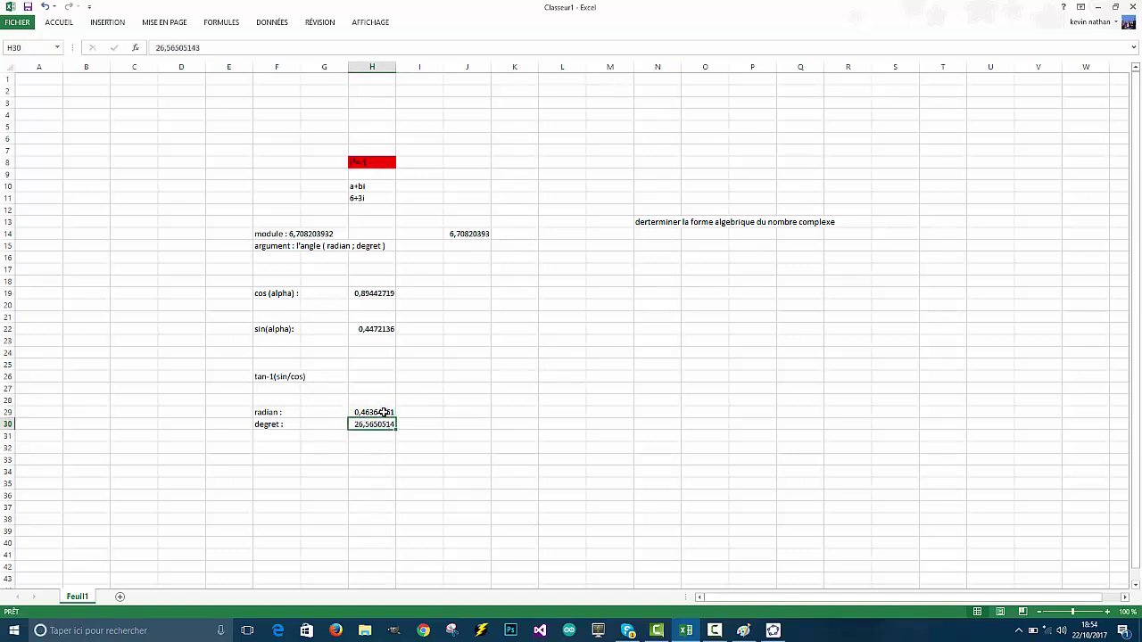
click(384, 413)
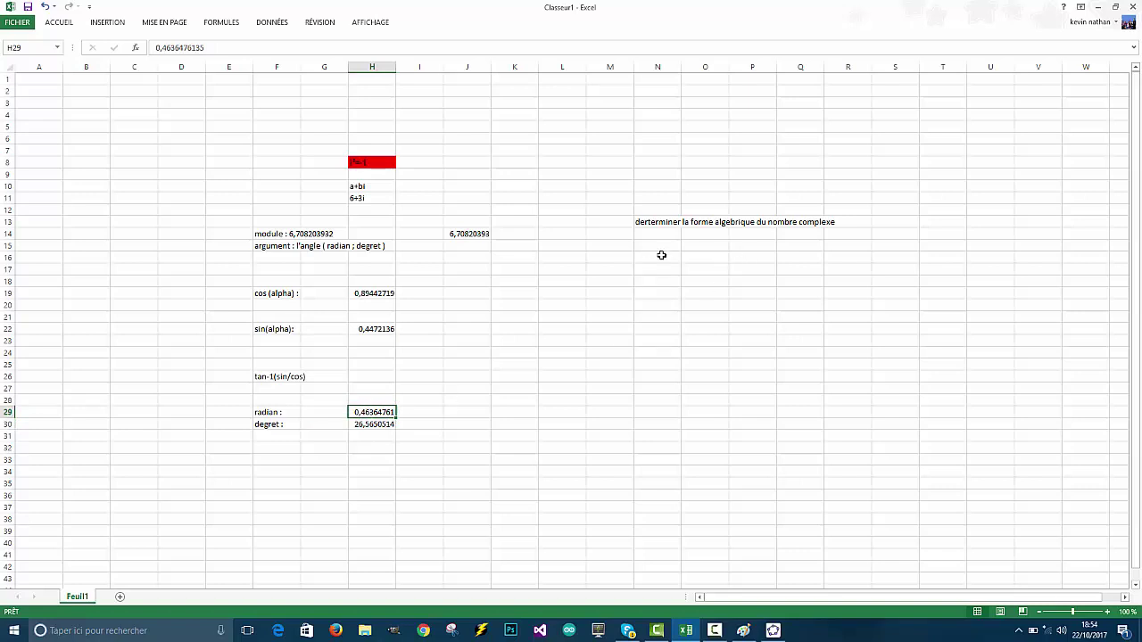
click(664, 257)
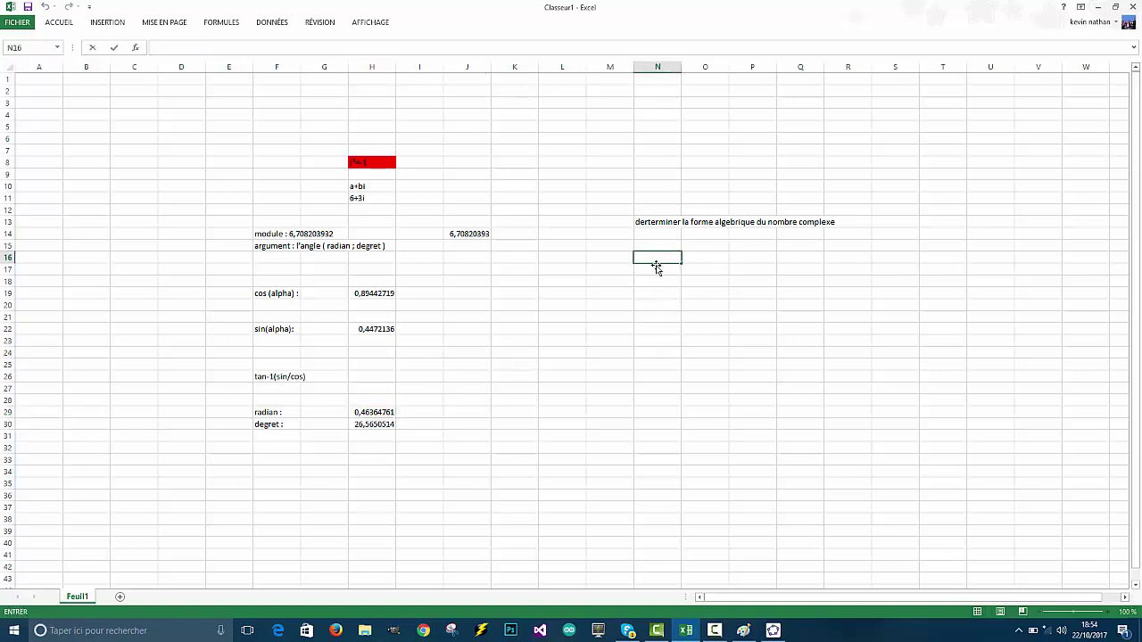
click(656, 282)
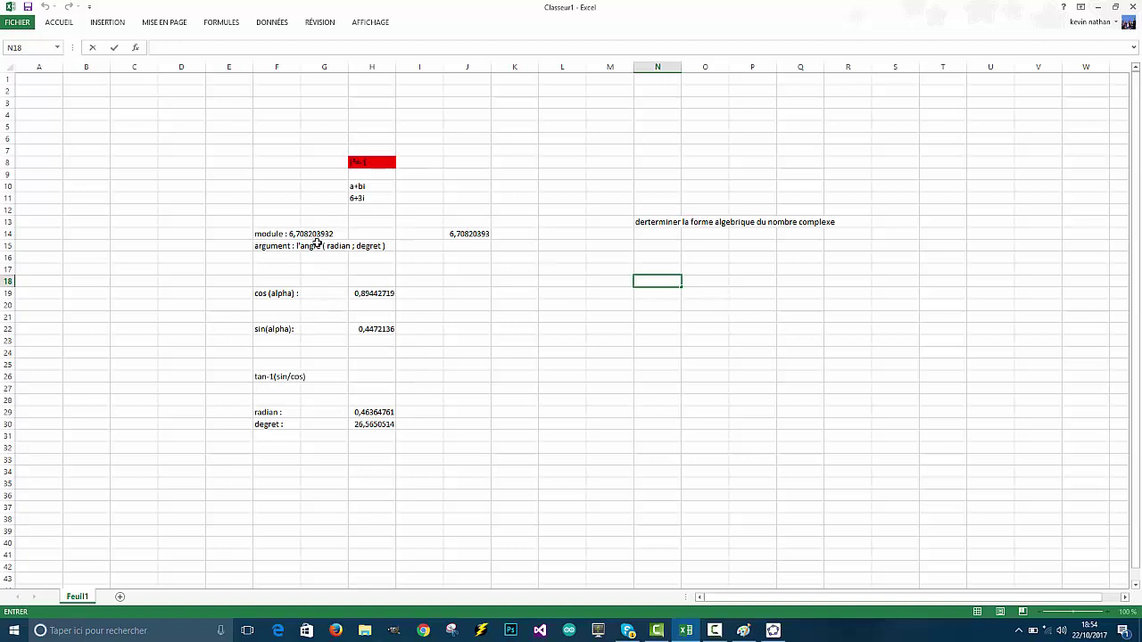
click(478, 233)
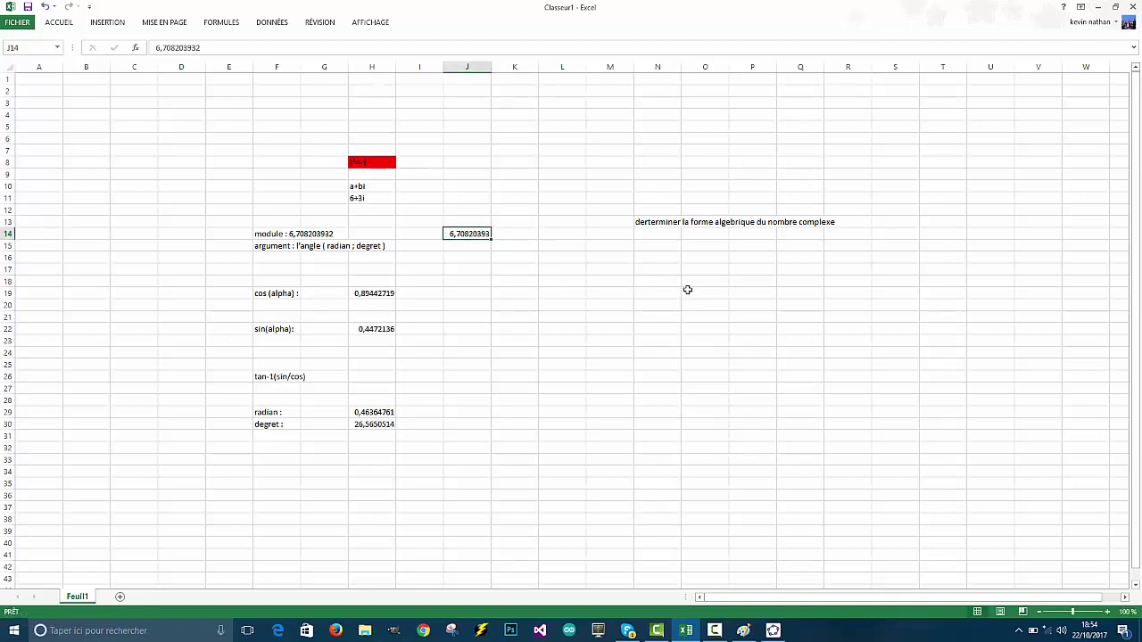
Calculate the real part in N18 with =J14*COS(H29), and enter its rounded value 6 in P18.
click(655, 279)
text(=)
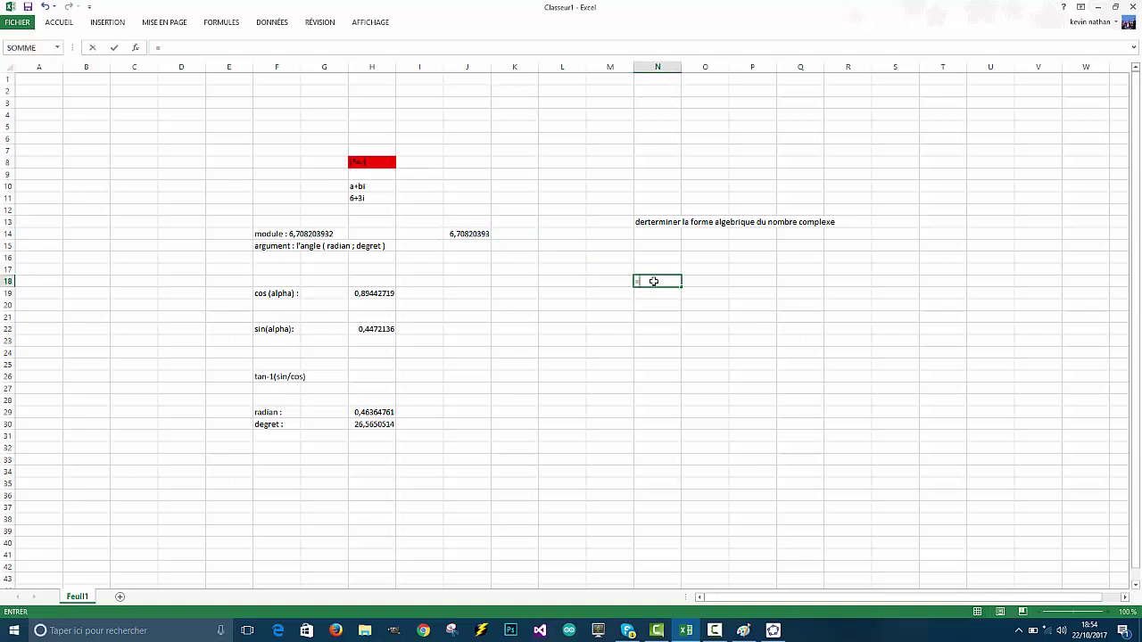
right_click(654, 281)
click(458, 233)
click(473, 233)
text(*)
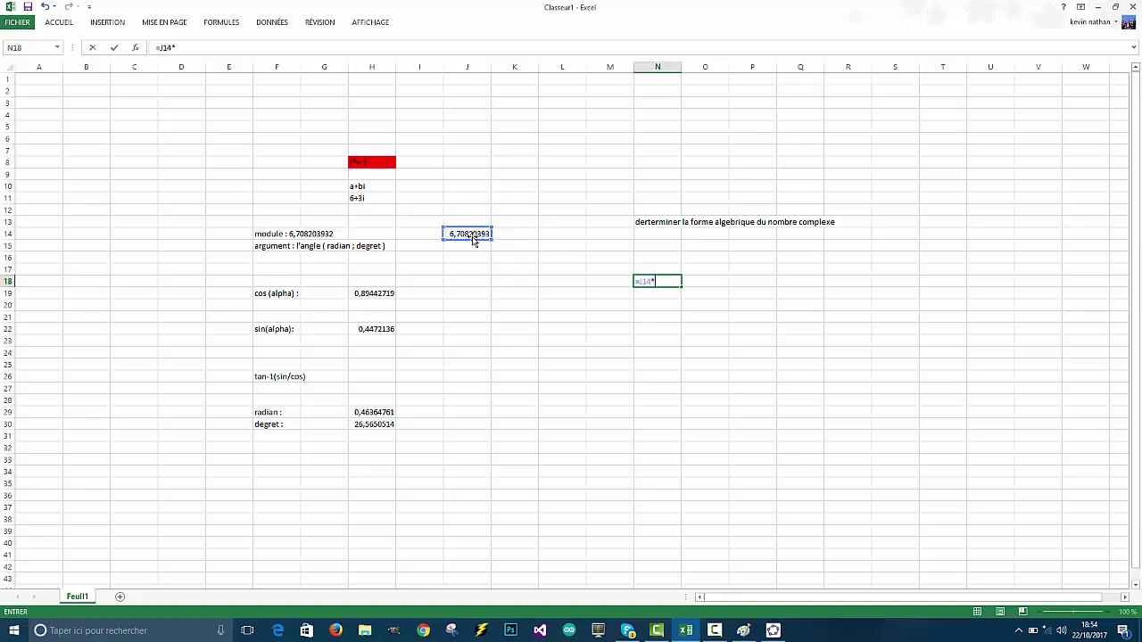
text(cos)
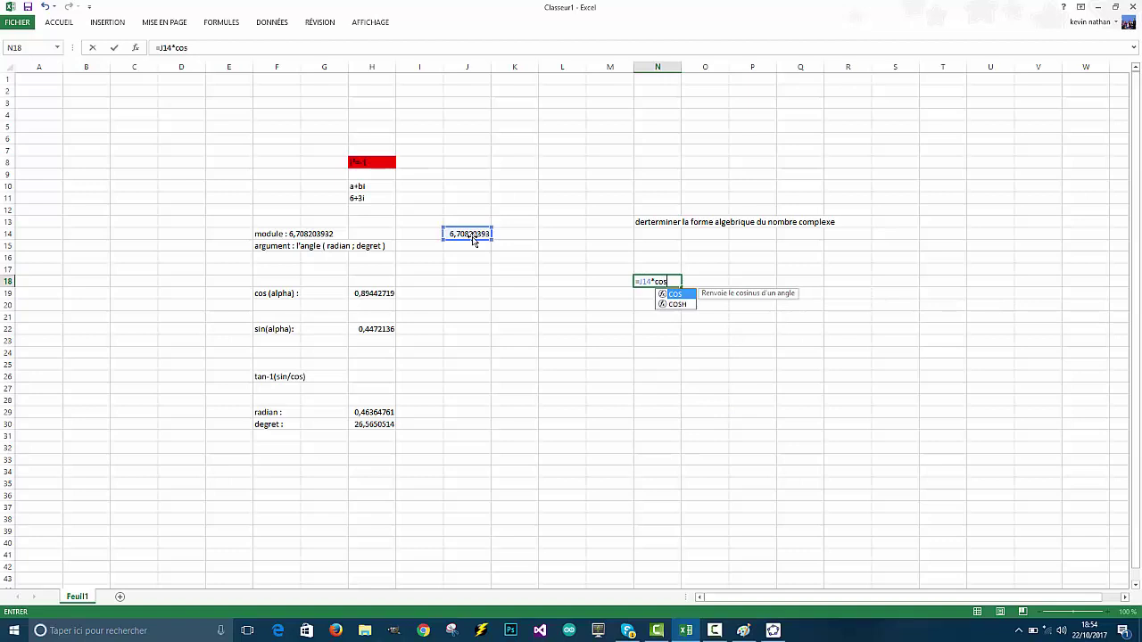
double_click(678, 294)
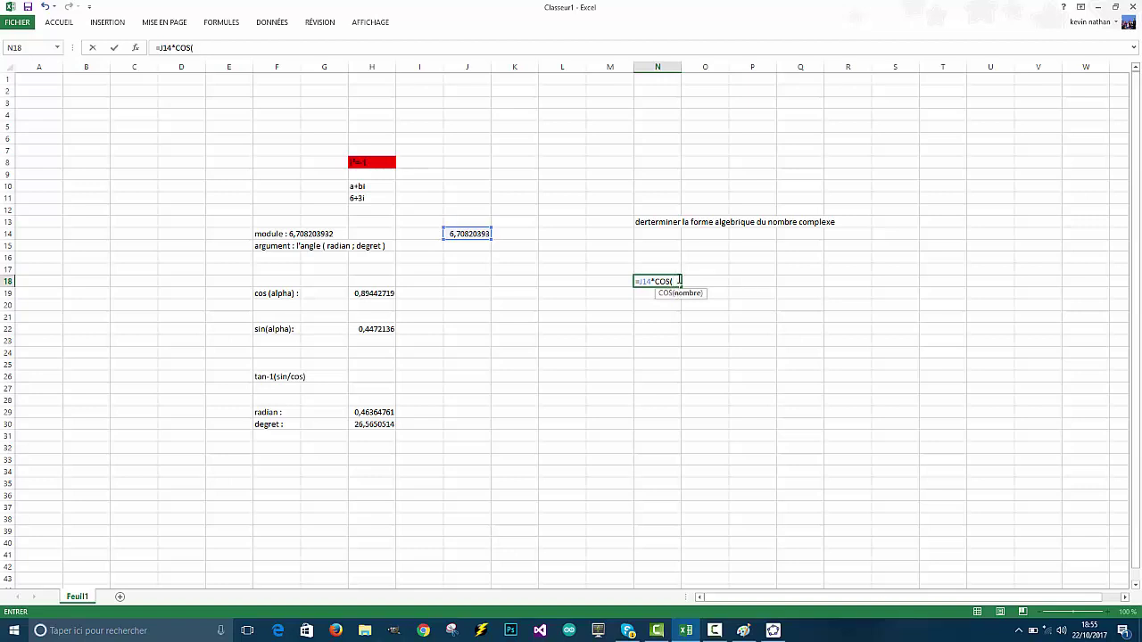
click(387, 412)
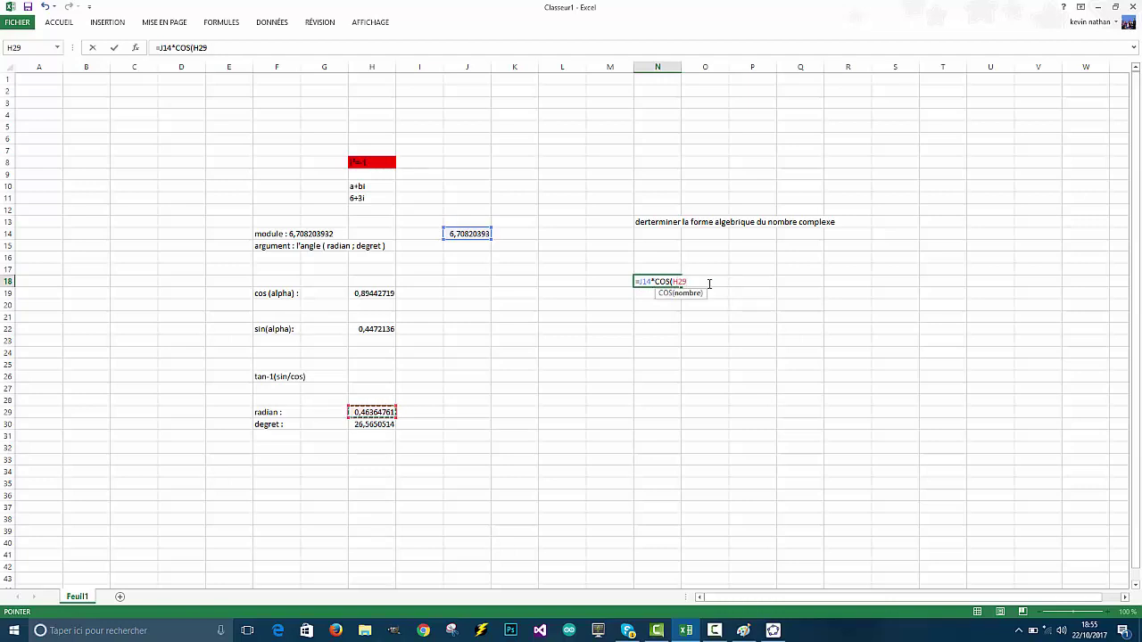
text())
key(Return)
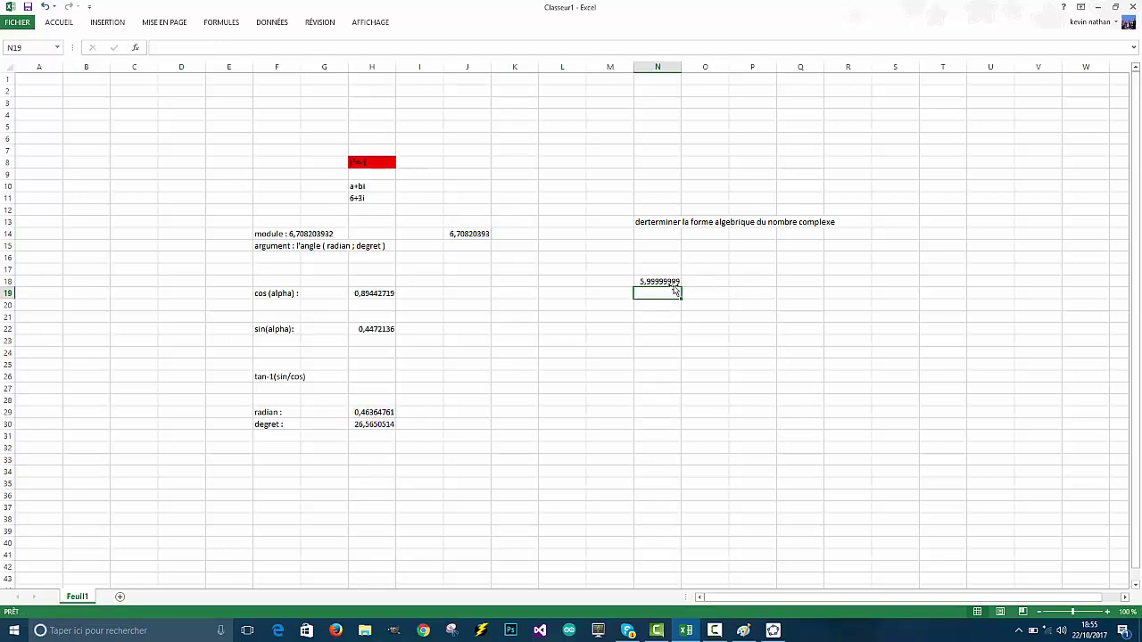
click(764, 282)
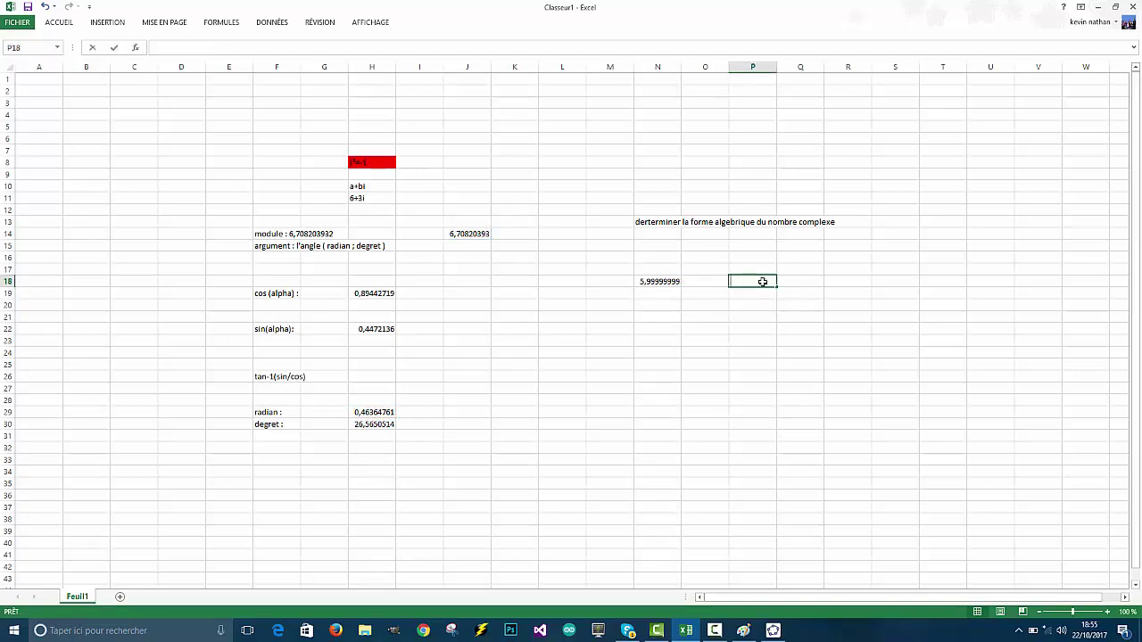
key(Return)
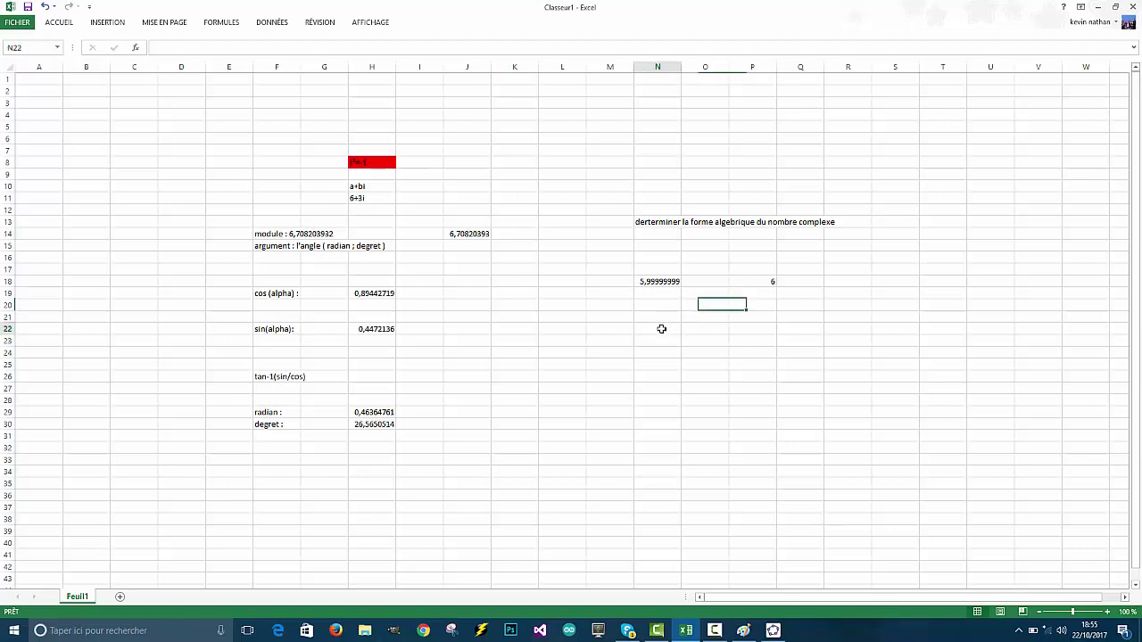
Calculate the imaginary part in N22 with =J14*SIN(H29).
click(661, 329)
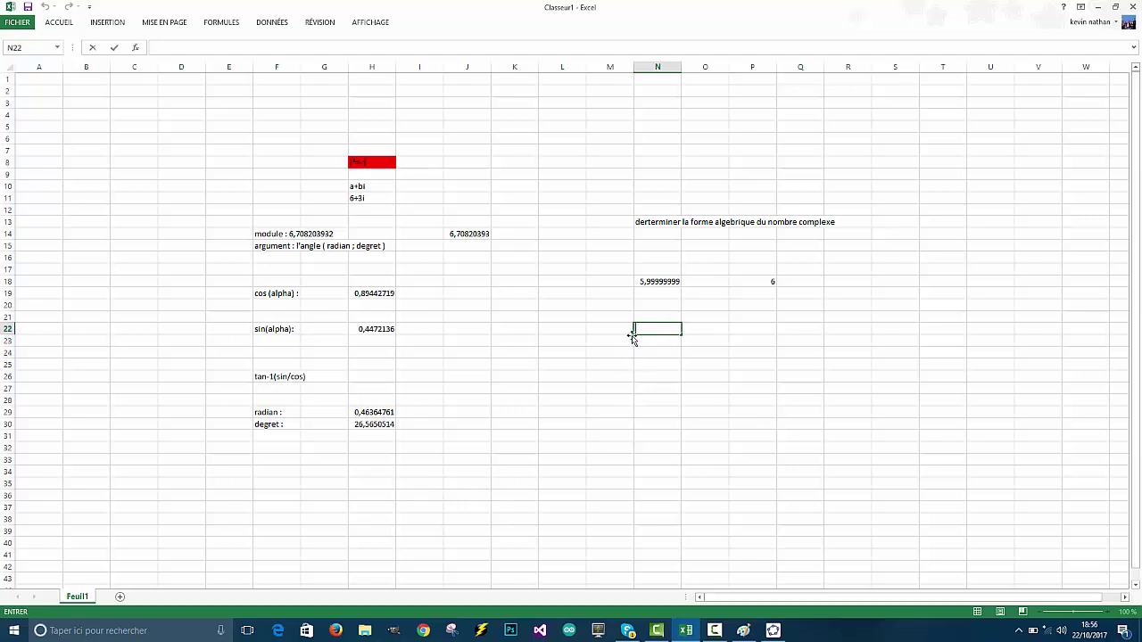
text(=)
click(479, 236)
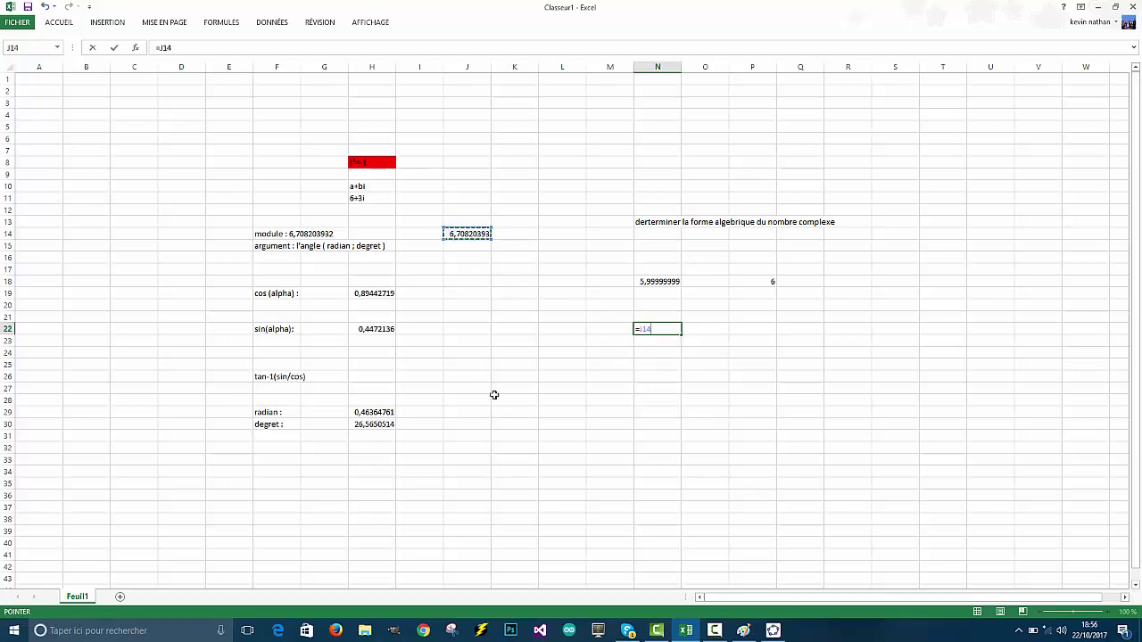
text(*sin)
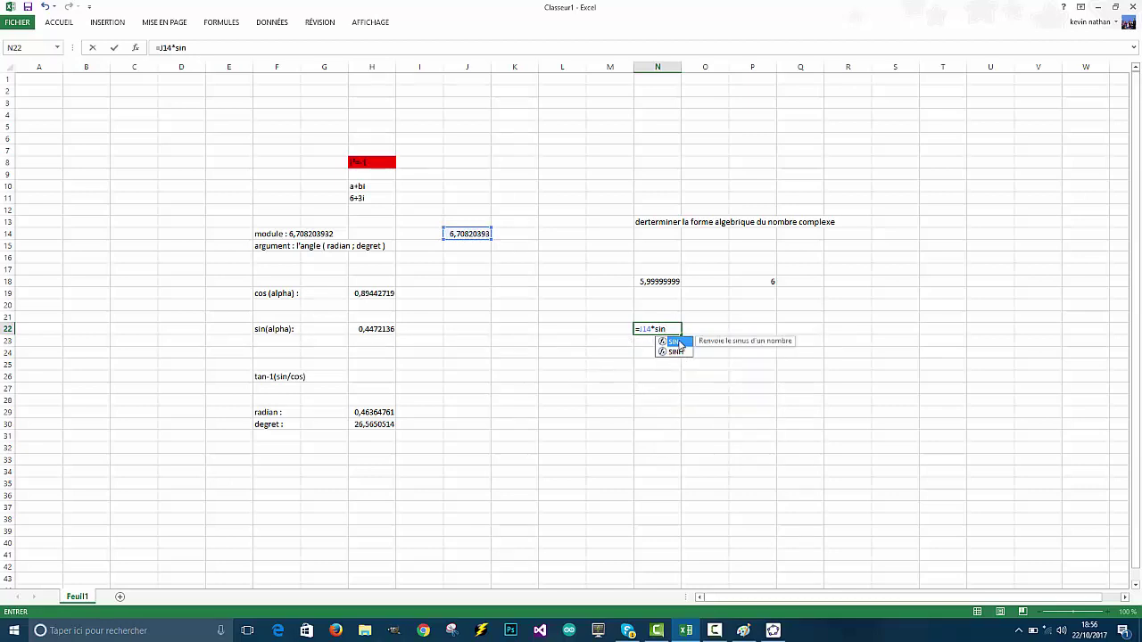
double_click(678, 343)
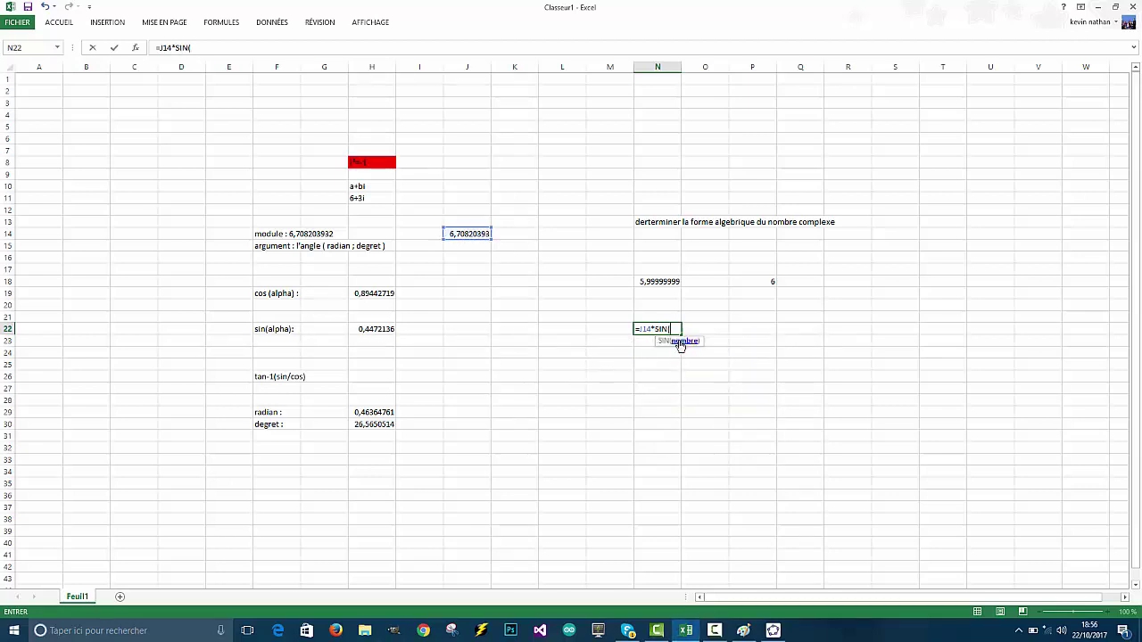
click(385, 415)
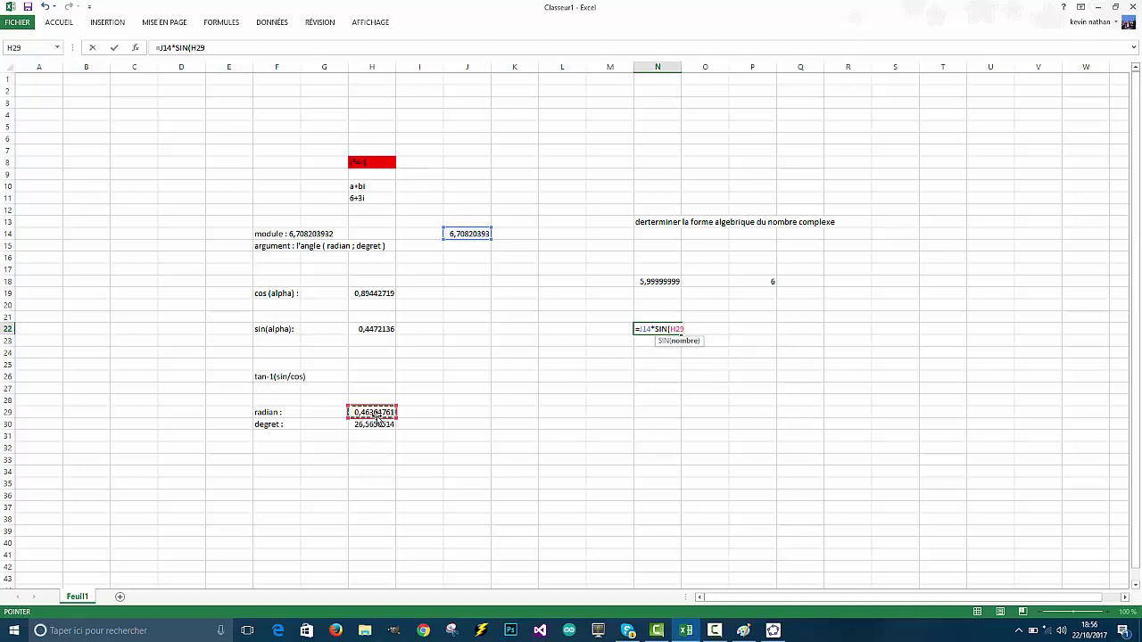
text())
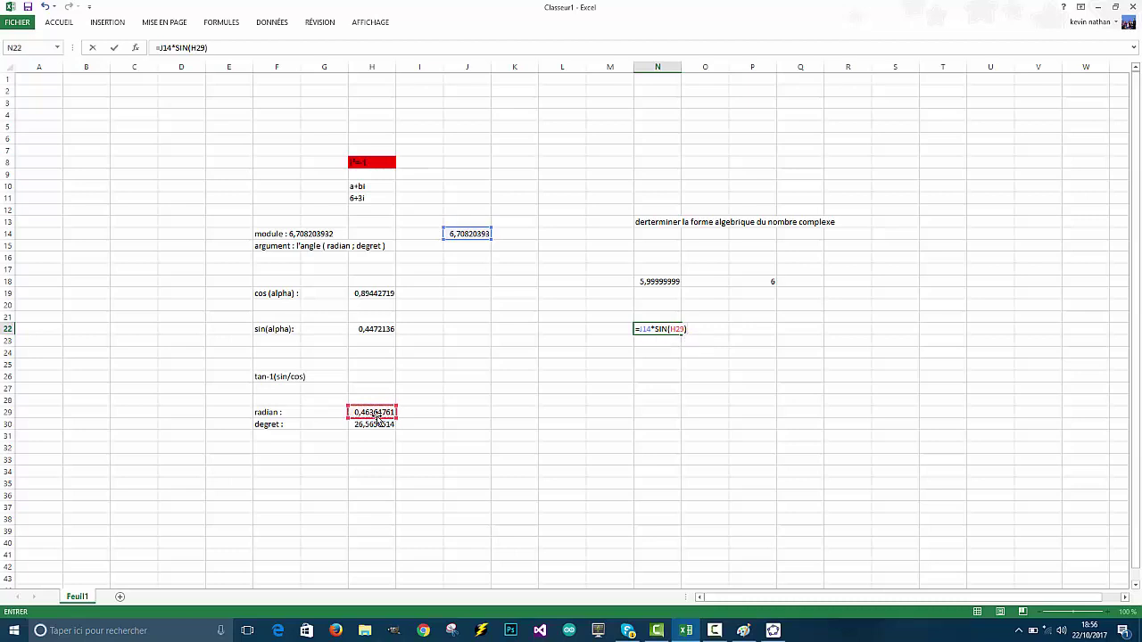
key(Return)
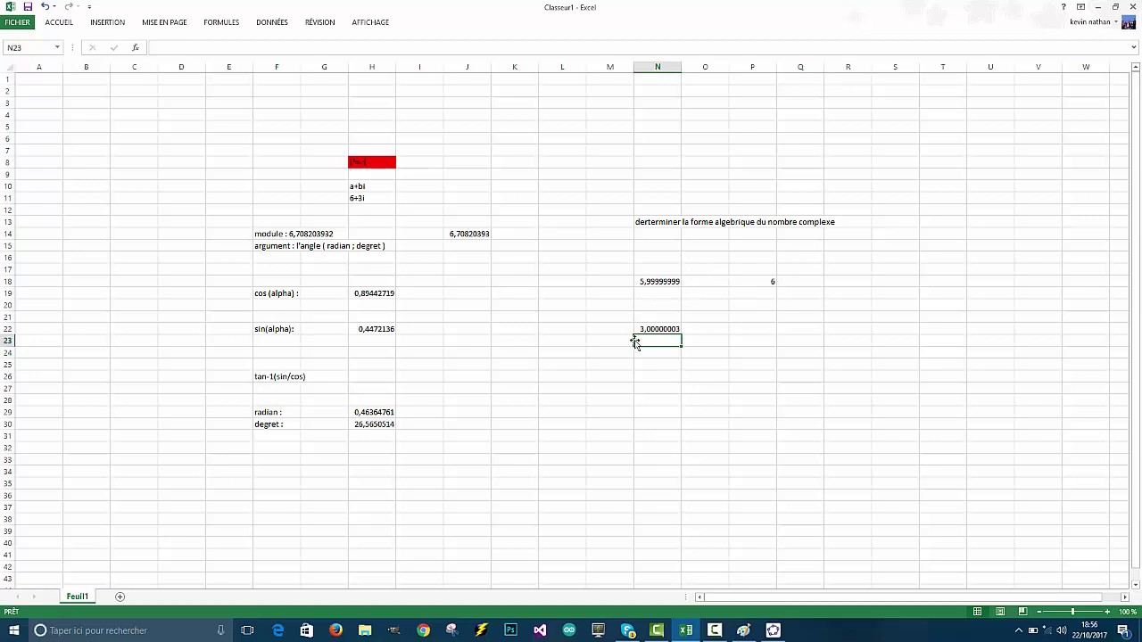
Enter the rounded imaginary part 3 in P22.
drag(678, 339, 766, 329)
double_click(767, 328)
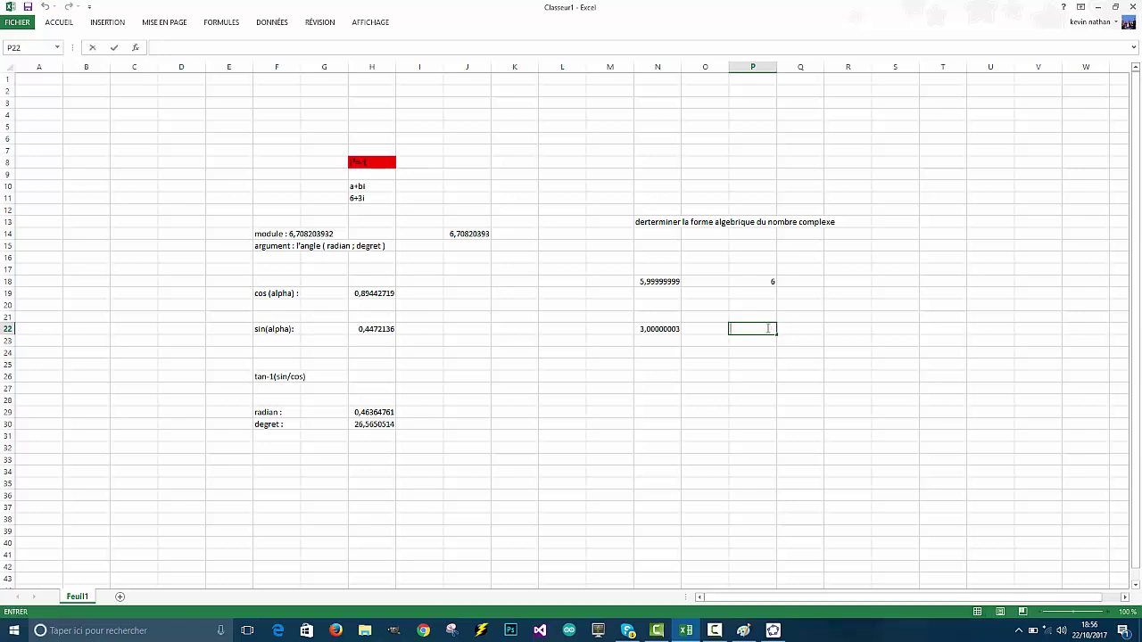
key(Return)
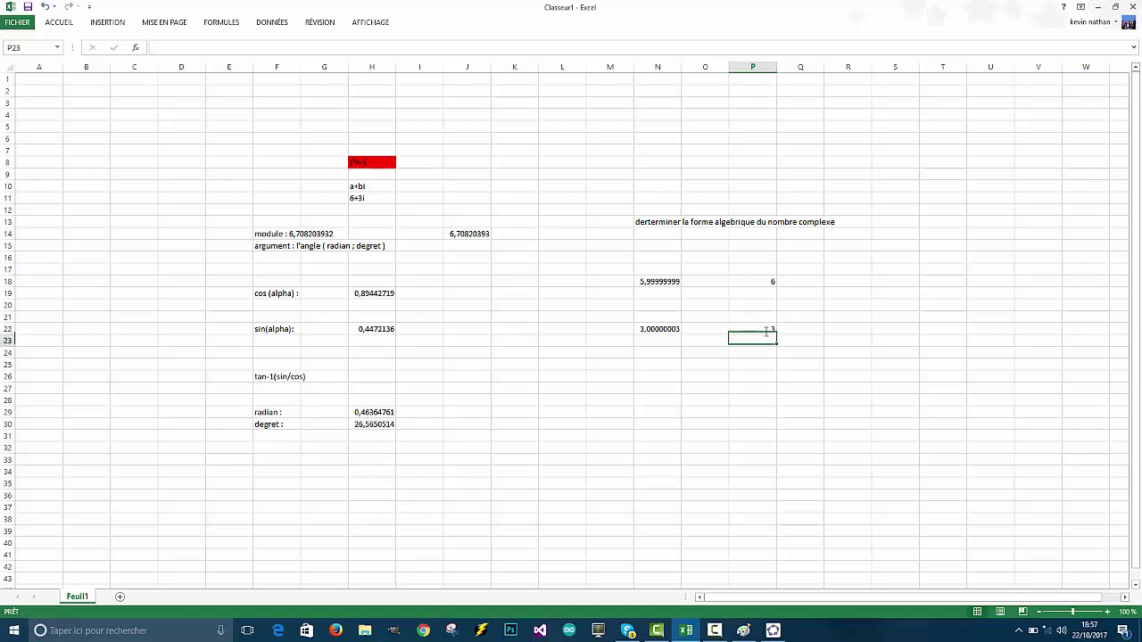
Enter the recovered algebraic form 6+3i in N27.
click(665, 388)
double_click(666, 388)
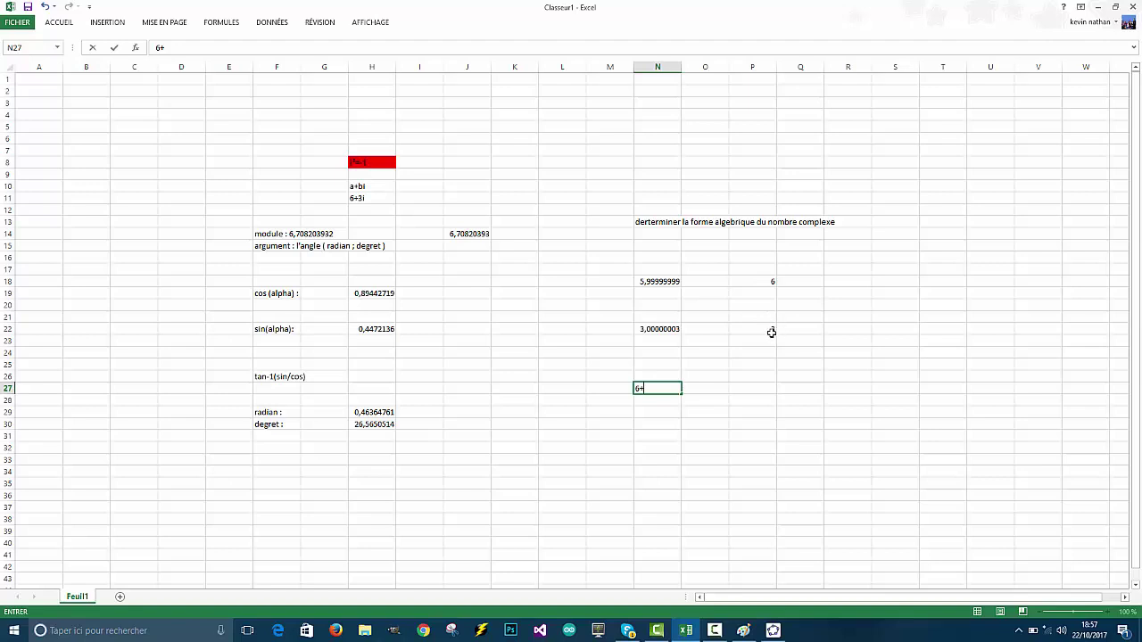
text(3)
text(i)
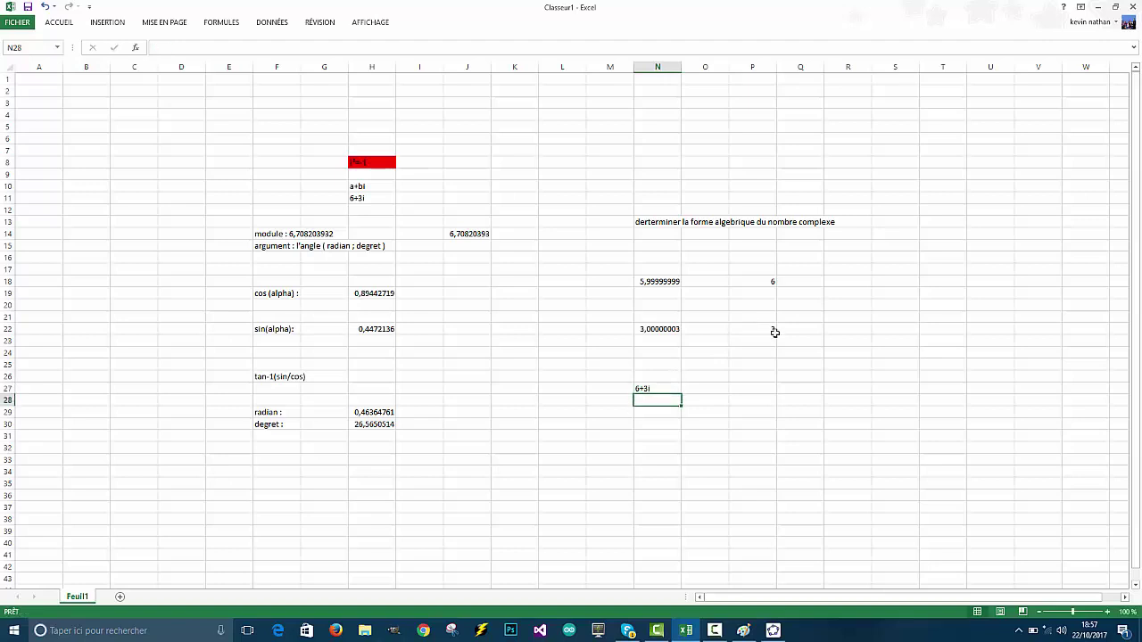
key(Return)
Compare the algebraic form in N27 with the complex number z1 plotted in GeoGebra, and return to the Excel workbook.
click(652, 389)
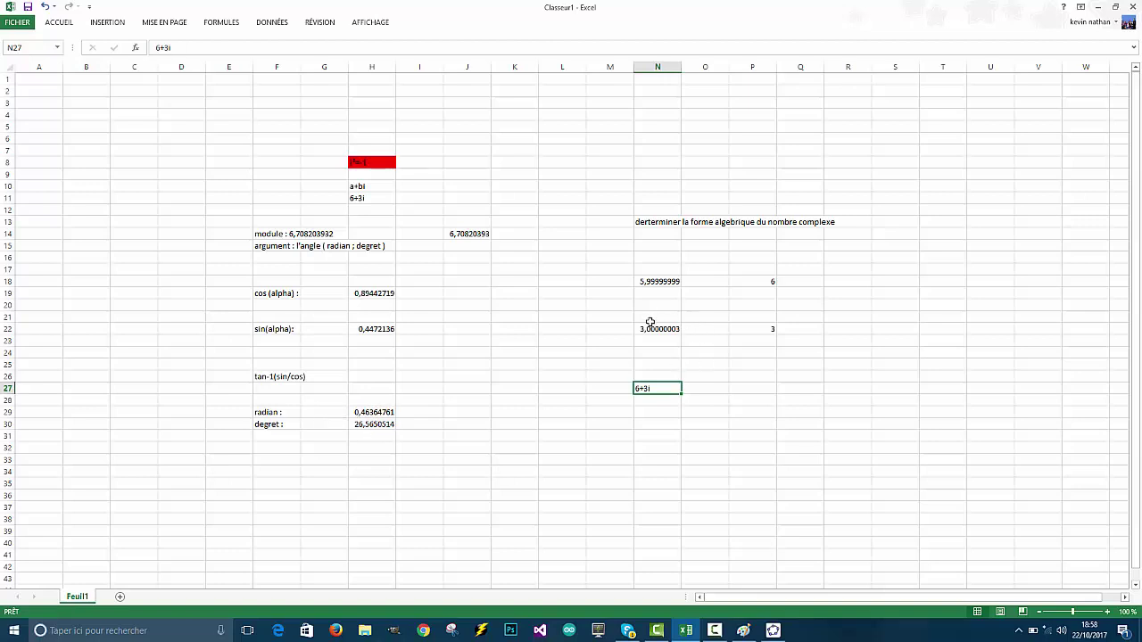
click(772, 631)
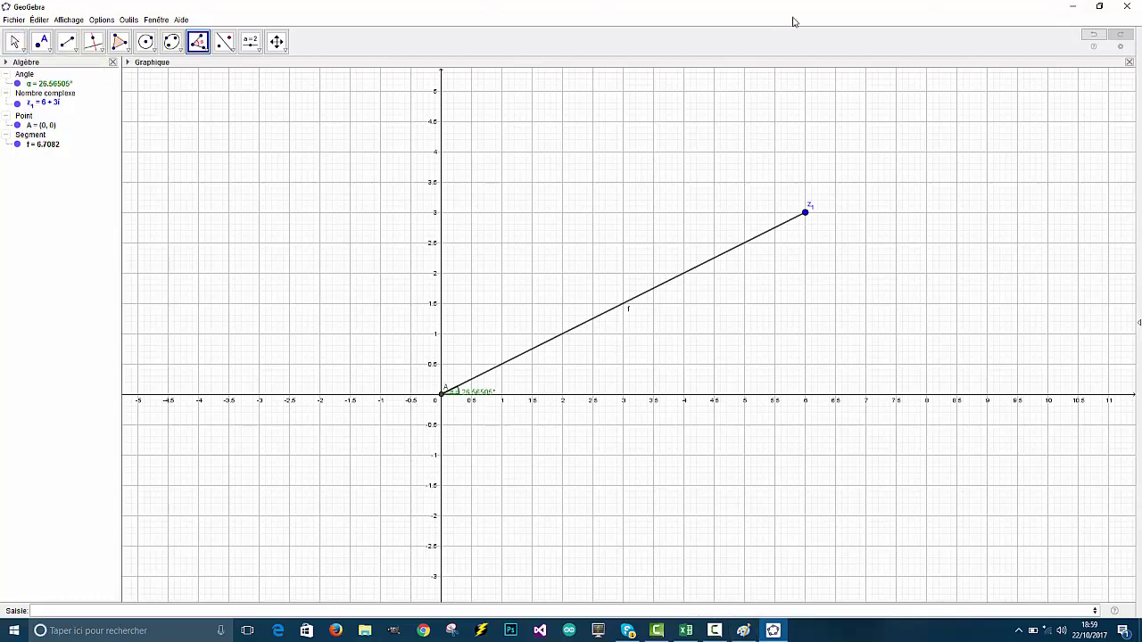
click(1070, 8)
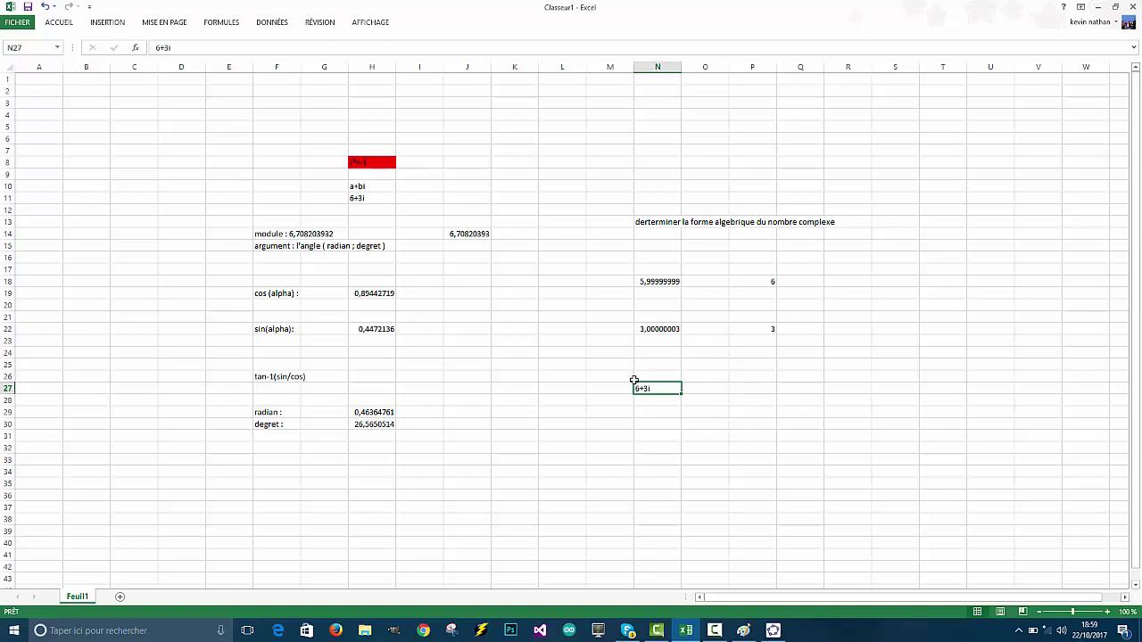
Enter 6+3i in N31 as the first operand of a complex number operation.
click(661, 416)
click(661, 437)
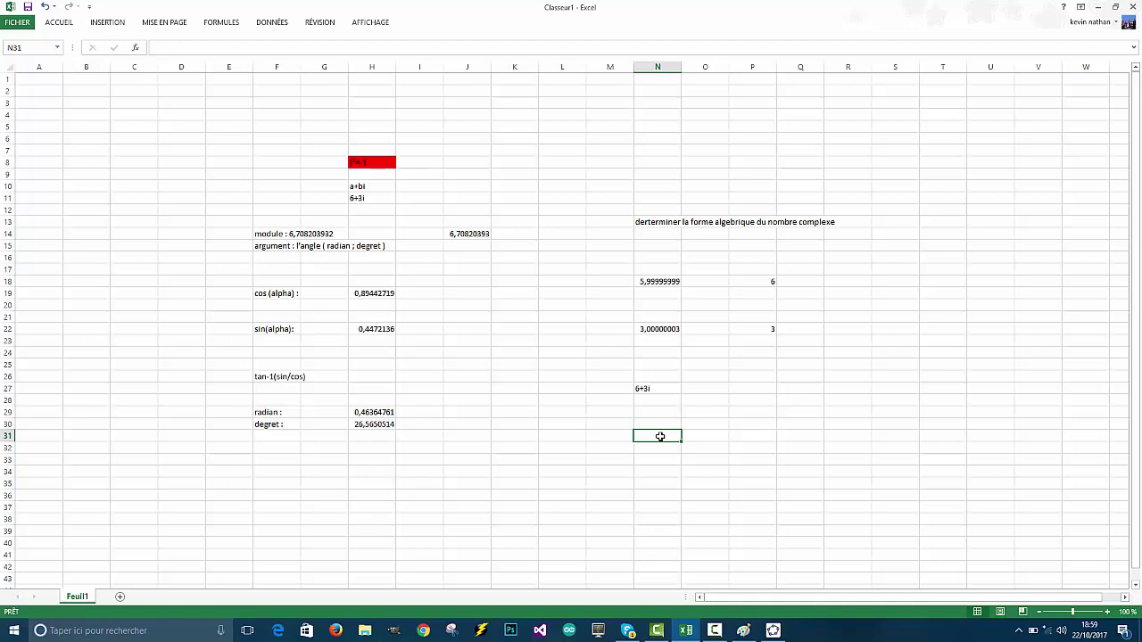
click(720, 634)
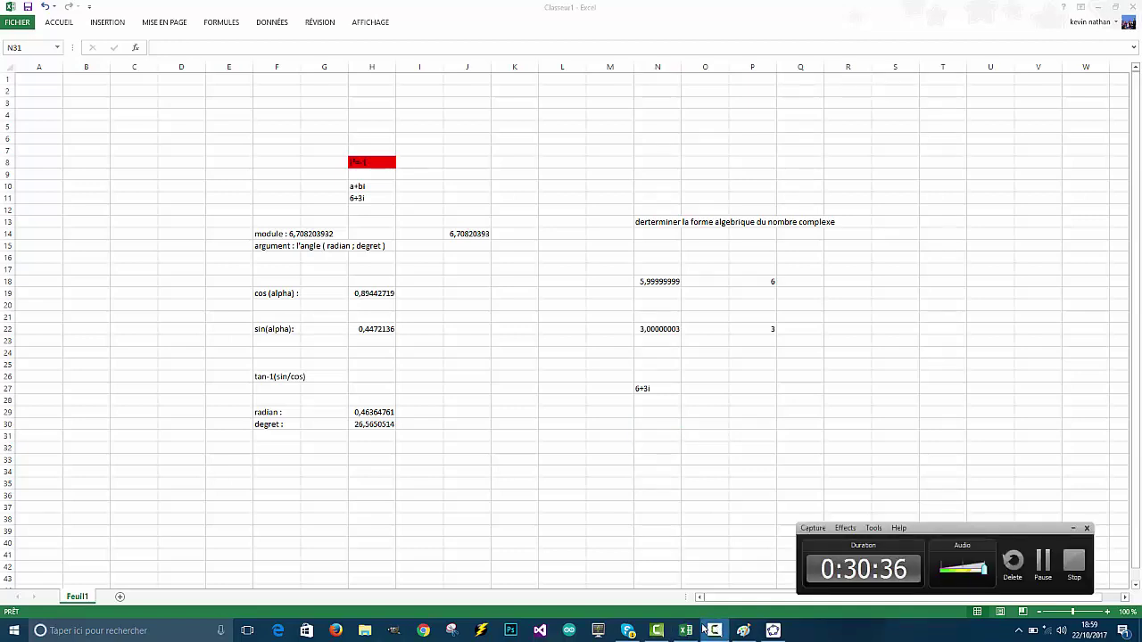
click(651, 440)
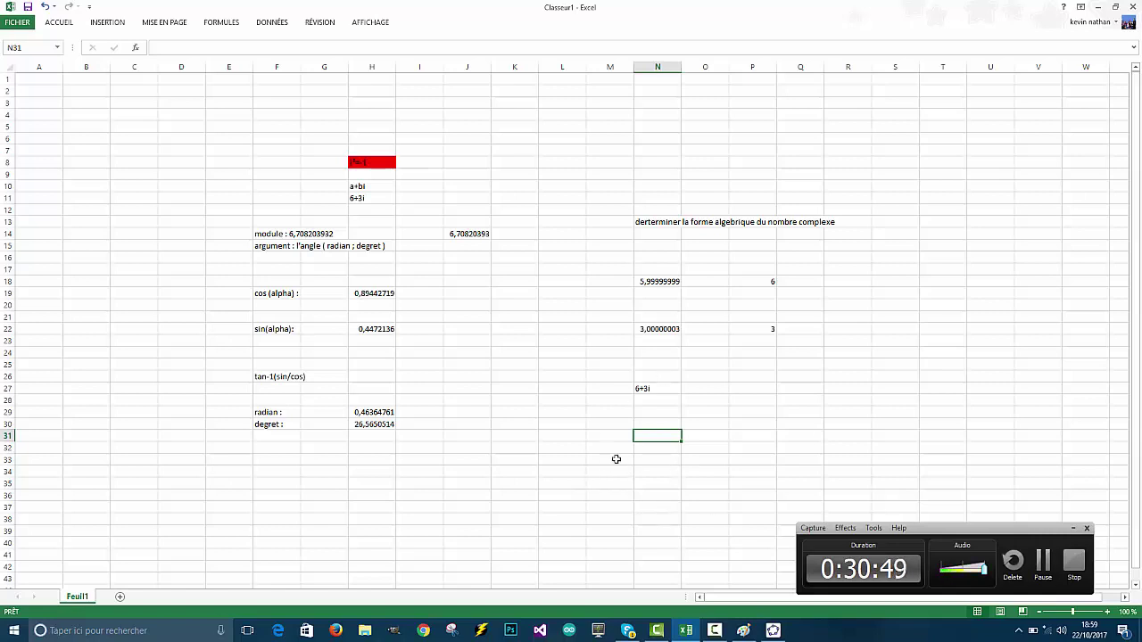
click(616, 458)
click(650, 437)
double_click(658, 436)
text(6+)
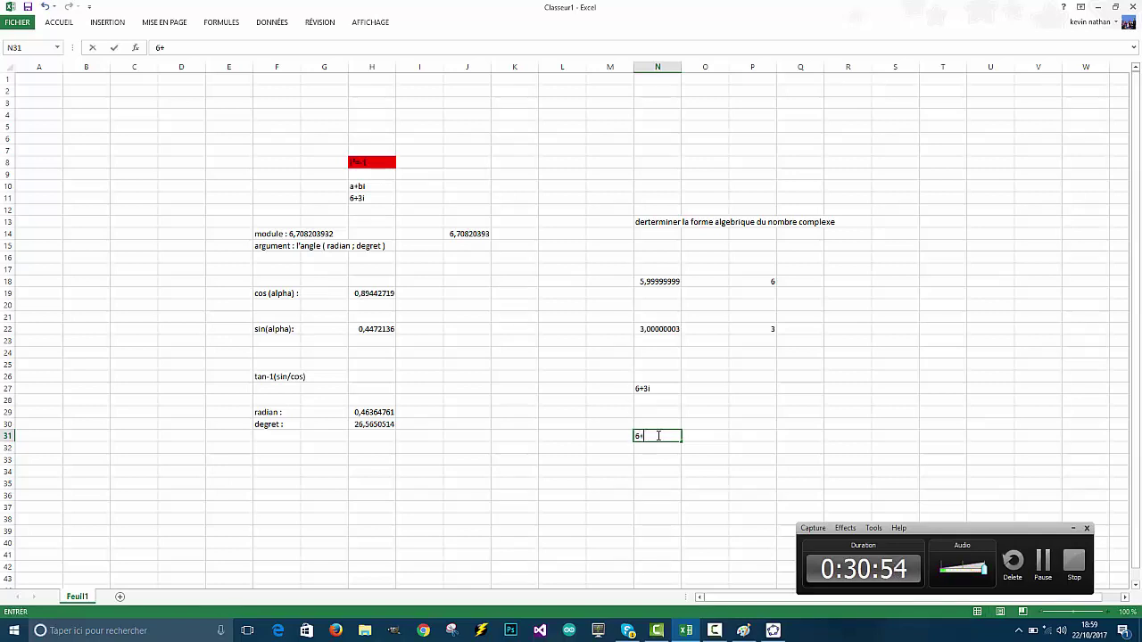
text(3i)
click(747, 435)
click(676, 435)
click(696, 435)
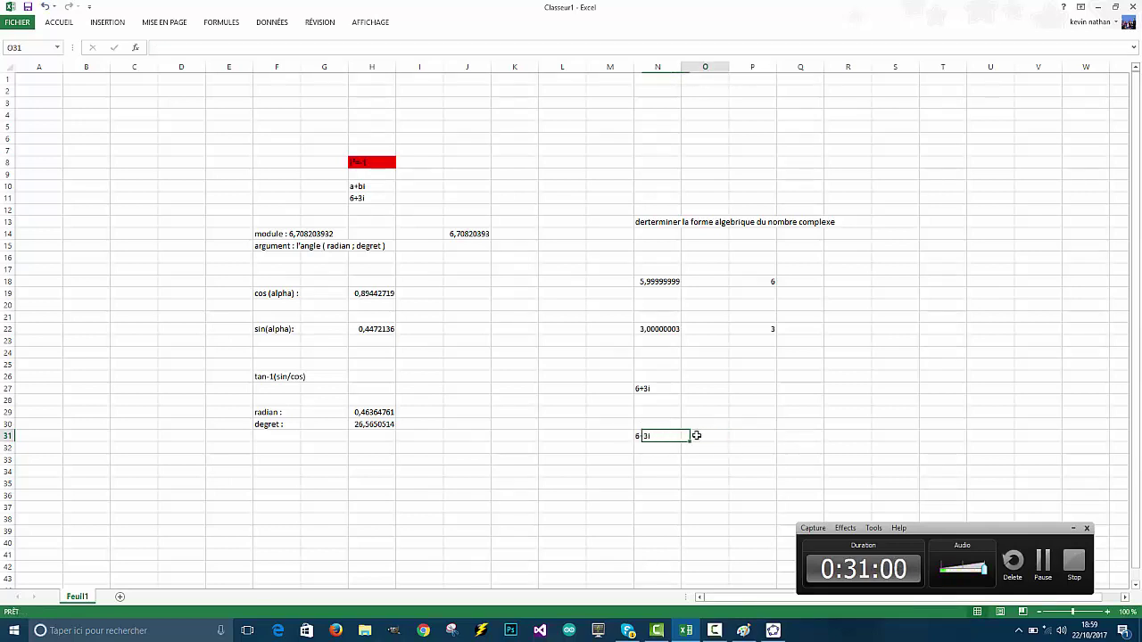
text(+)
click(742, 434)
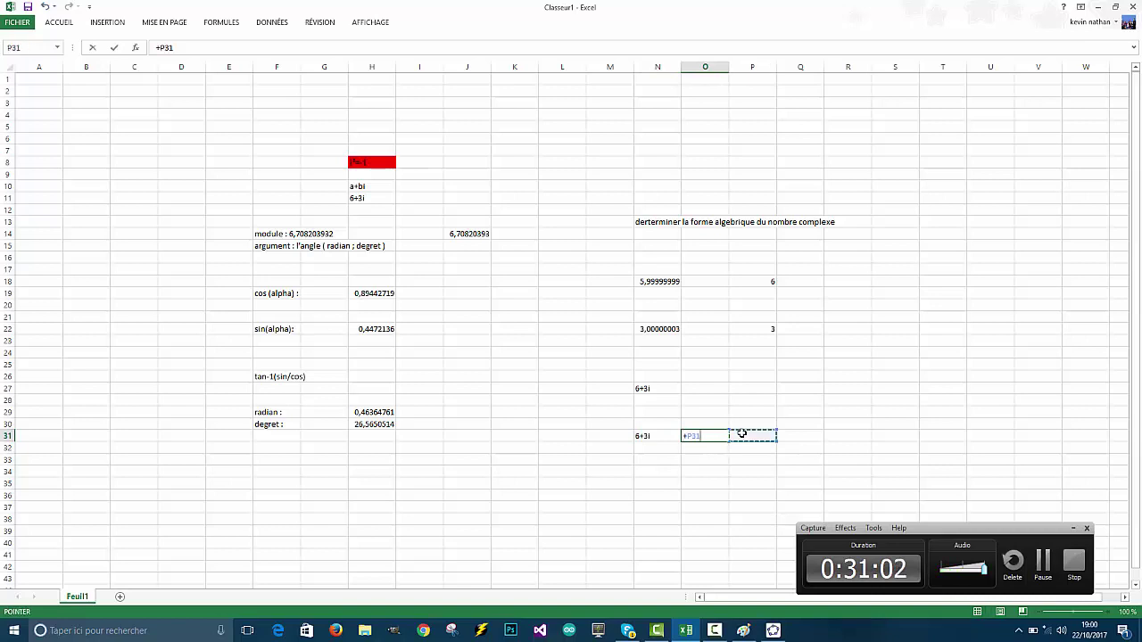
click(725, 435)
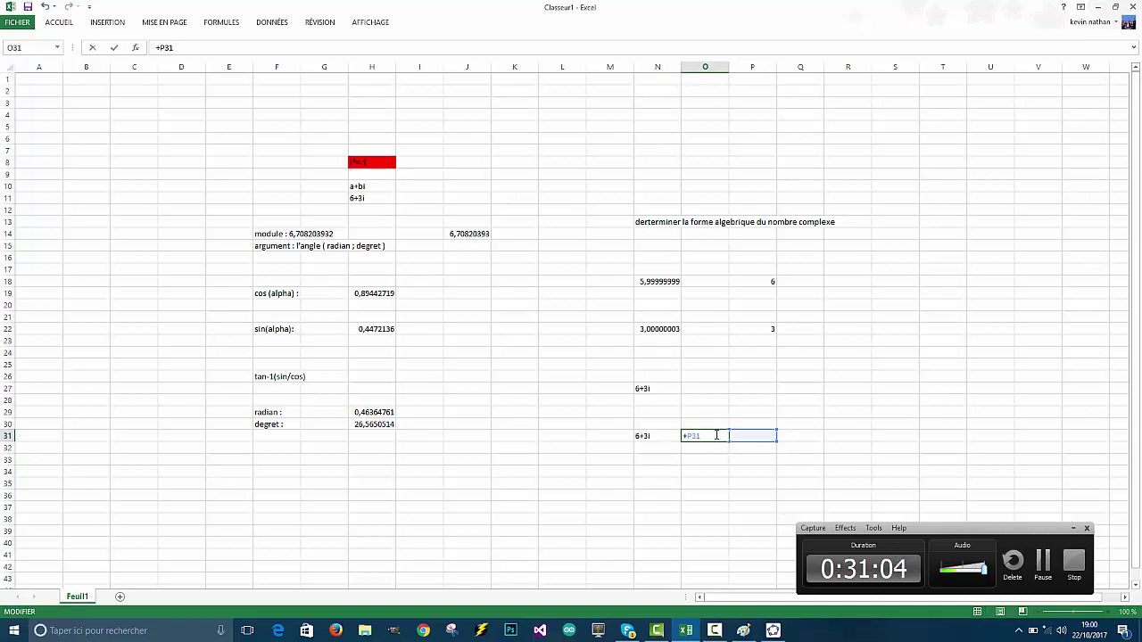
key(BackSpace)
click(714, 532)
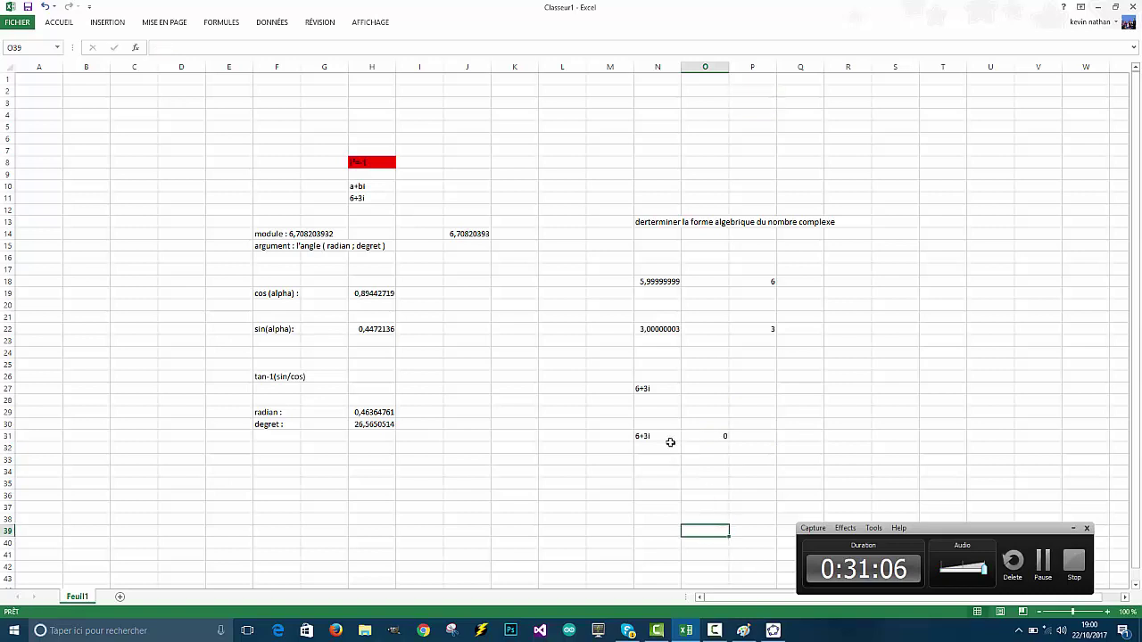
Replace the mistaken cell reference formula in O31 with a plain + sign.
click(711, 433)
double_click(720, 435)
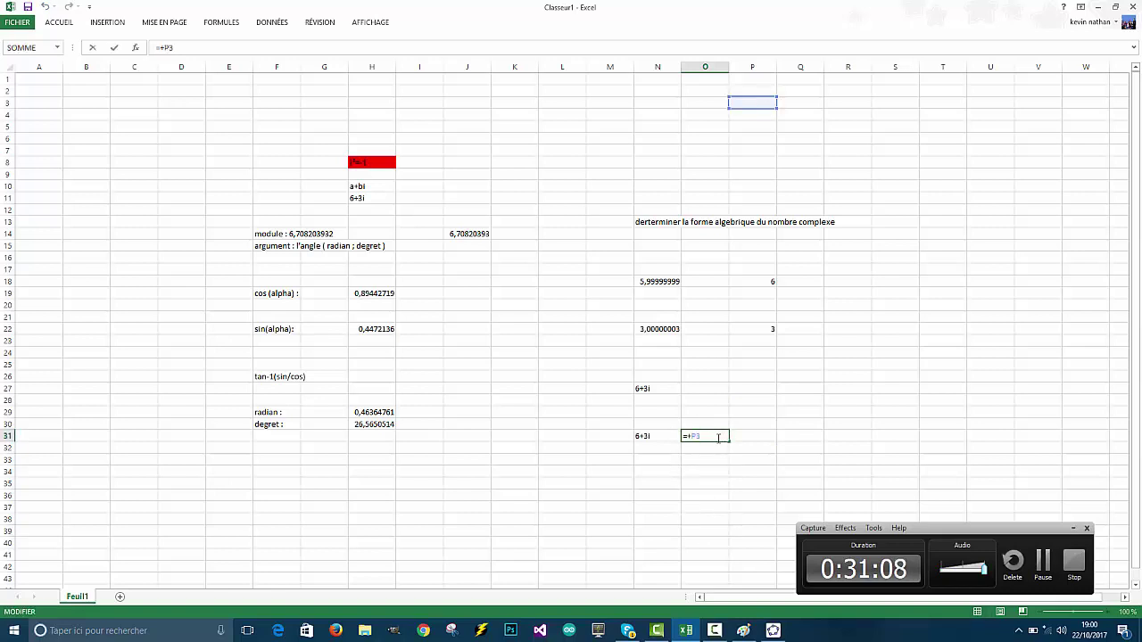
key(BackSpace)
key(BackSpace)
key(BackSpace)
key(BackSpace)
text(+)
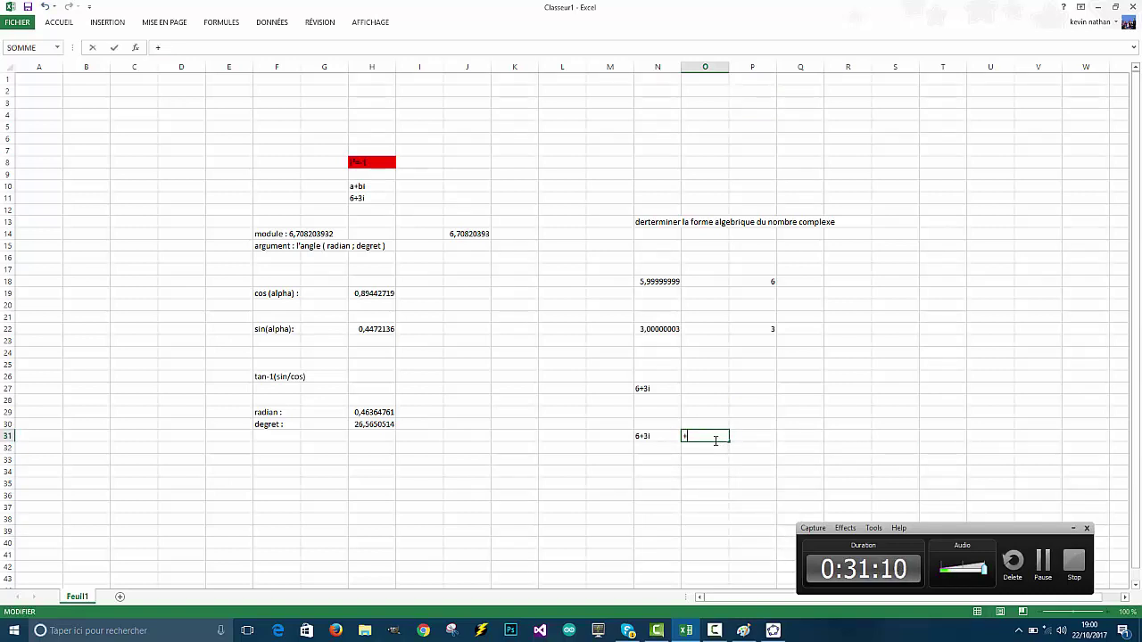
key(Return)
Enter 6+5i in P31 as the second complex number.
click(748, 436)
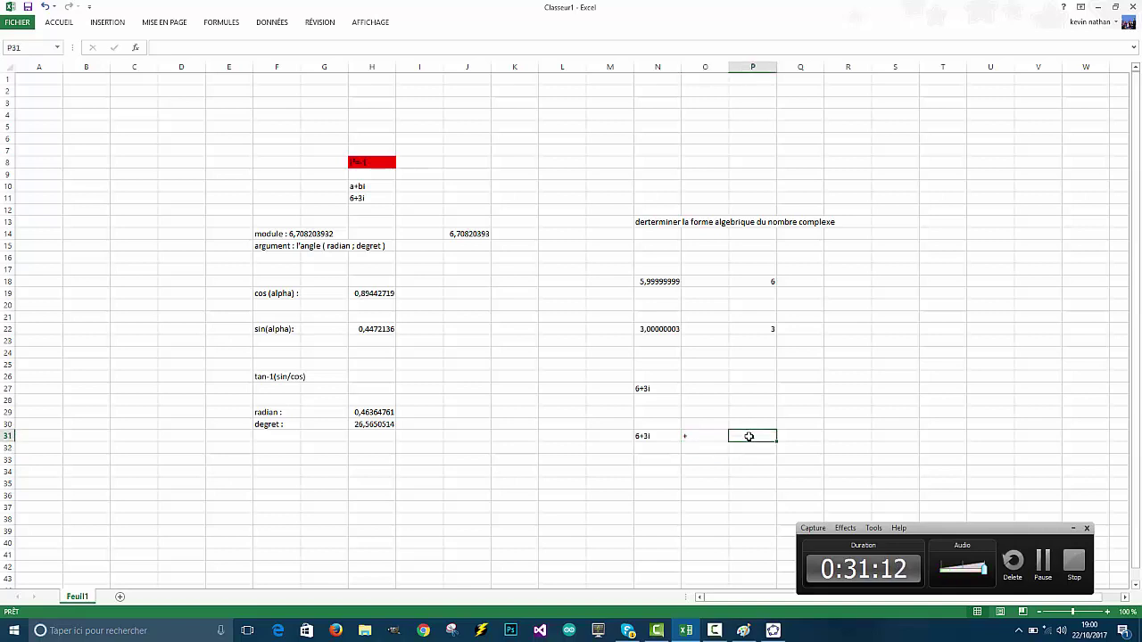
text(6)
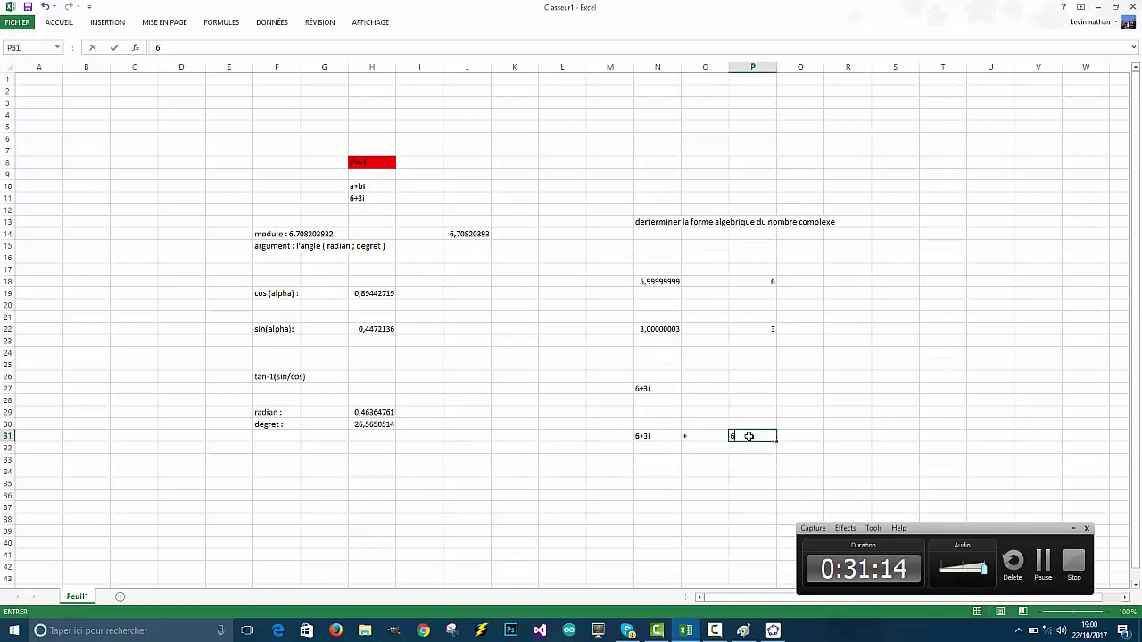
text(+5i)
key(Return)
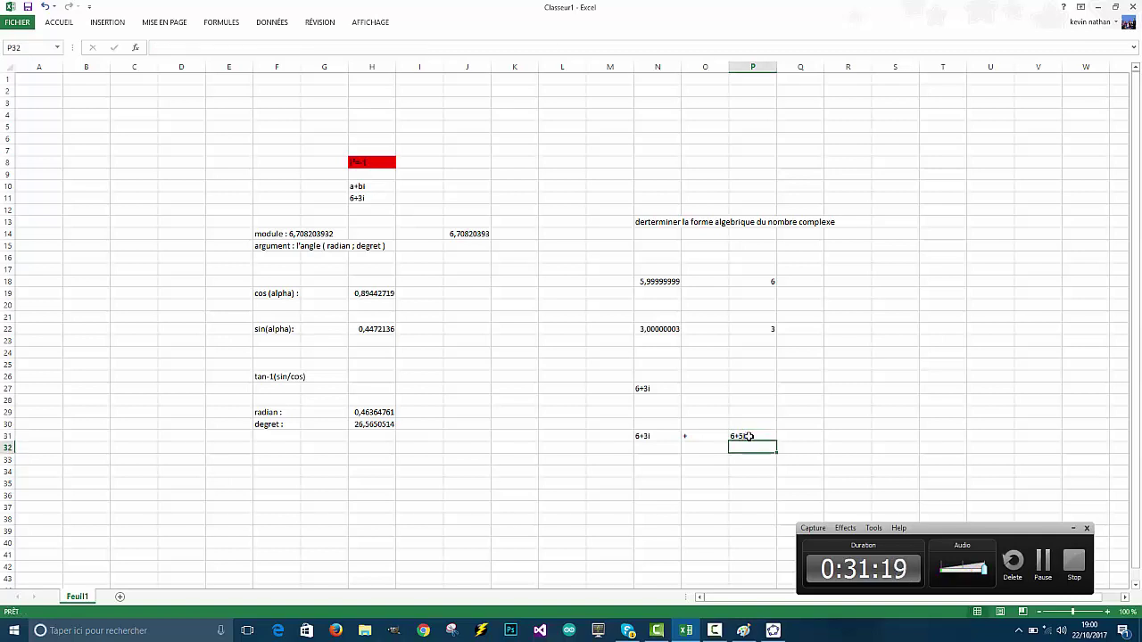
Enter the sum of the two complex numbers, 12+8i, in N35.
click(654, 479)
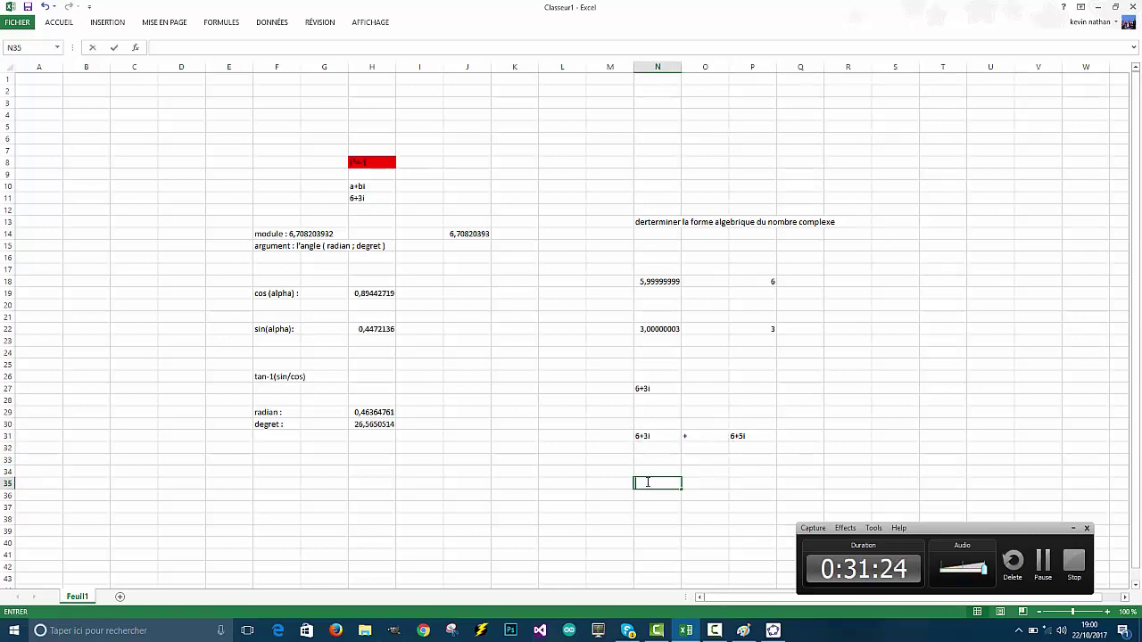
text(12)
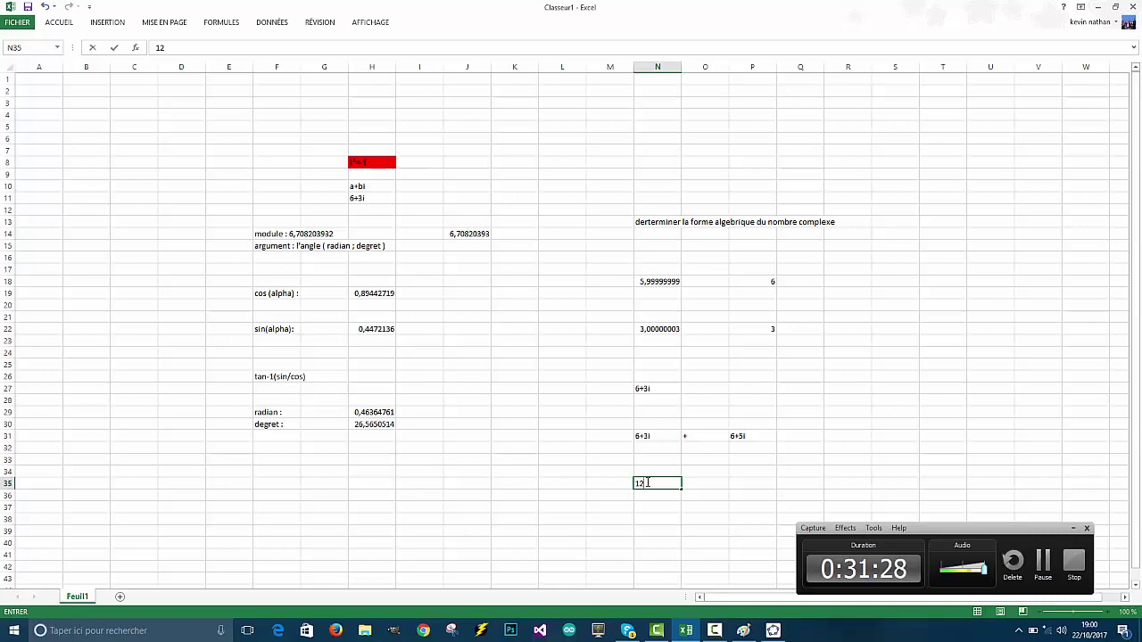
text(+)
text(8i)
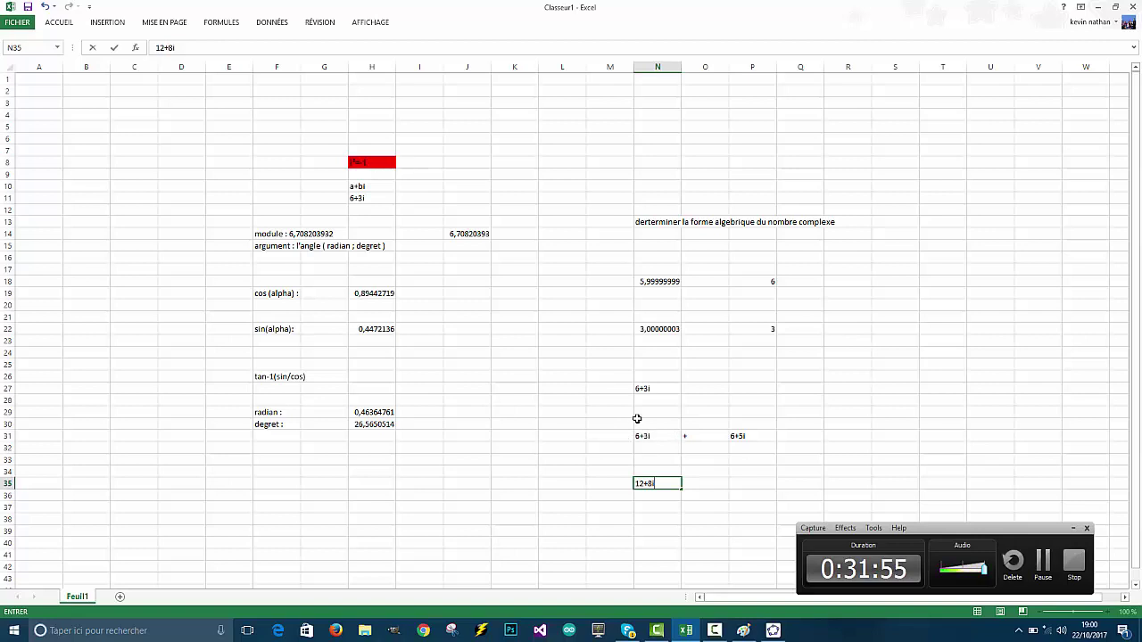
Change the operator in O31 to * and clear the sum from N35.
double_click(696, 438)
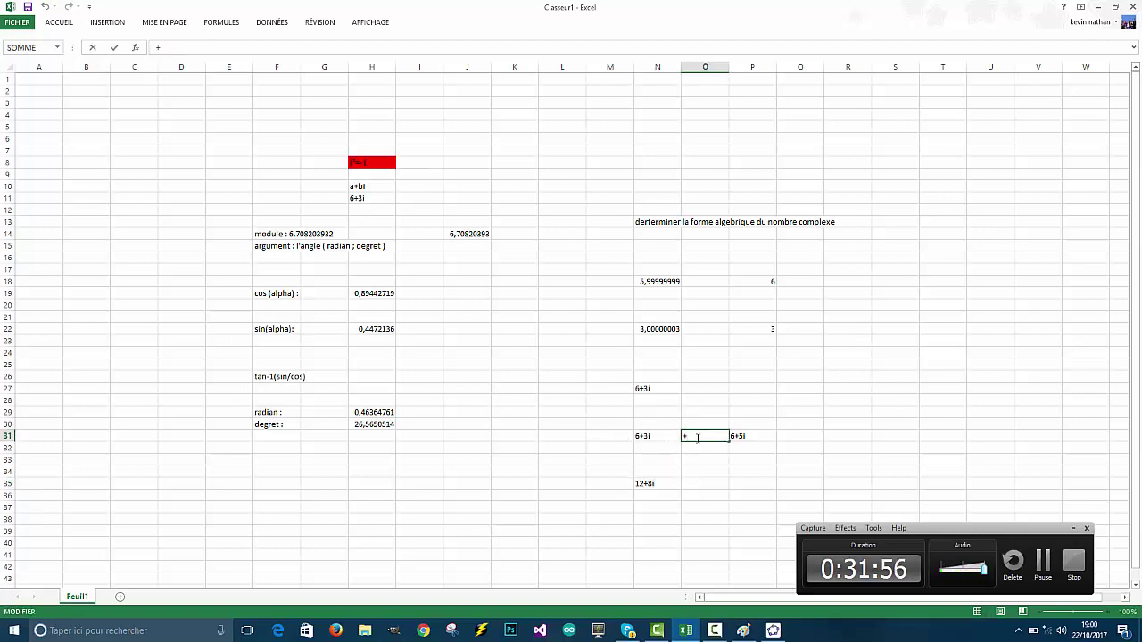
double_click(659, 484)
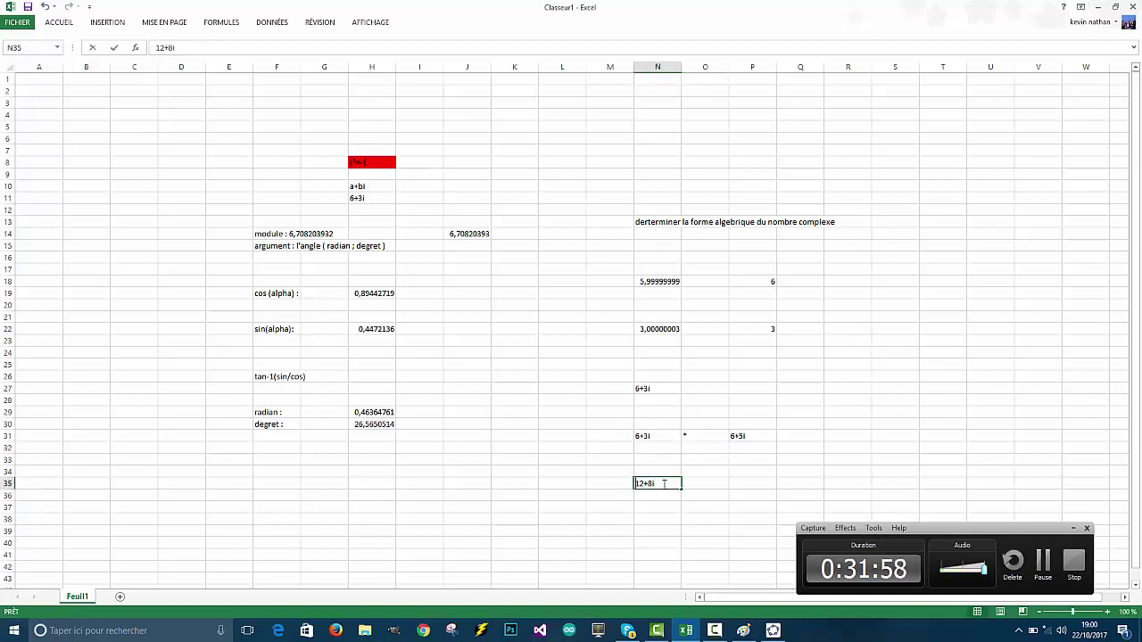
drag(678, 484, 567, 476)
key(Delete)
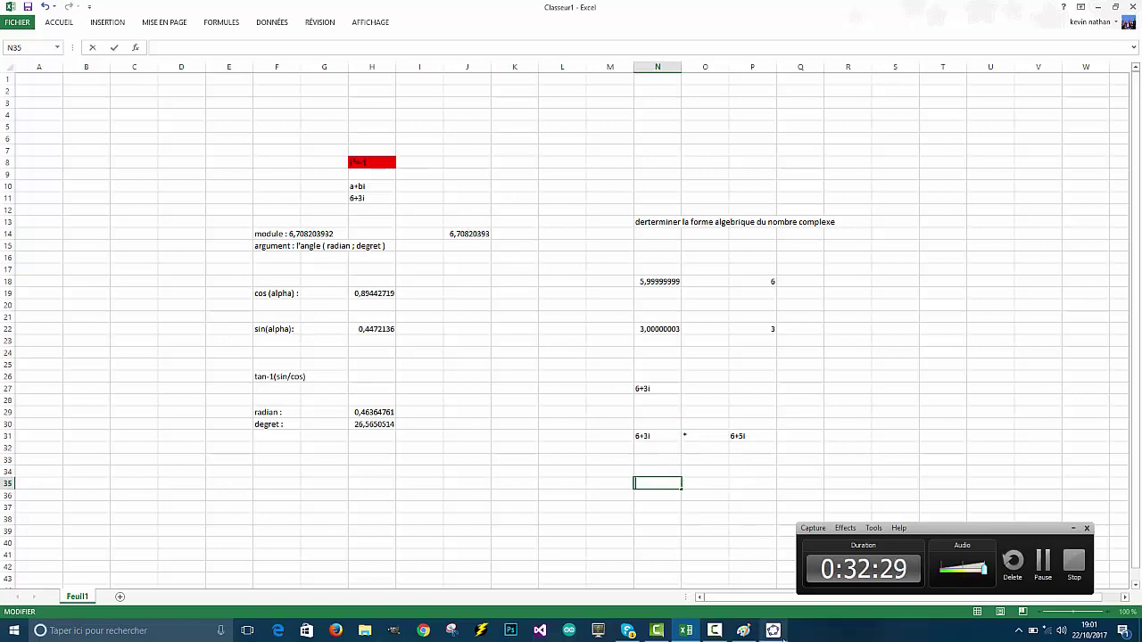
Switch to Paint and bring up the handwritten polar form.
click(774, 631)
click(775, 633)
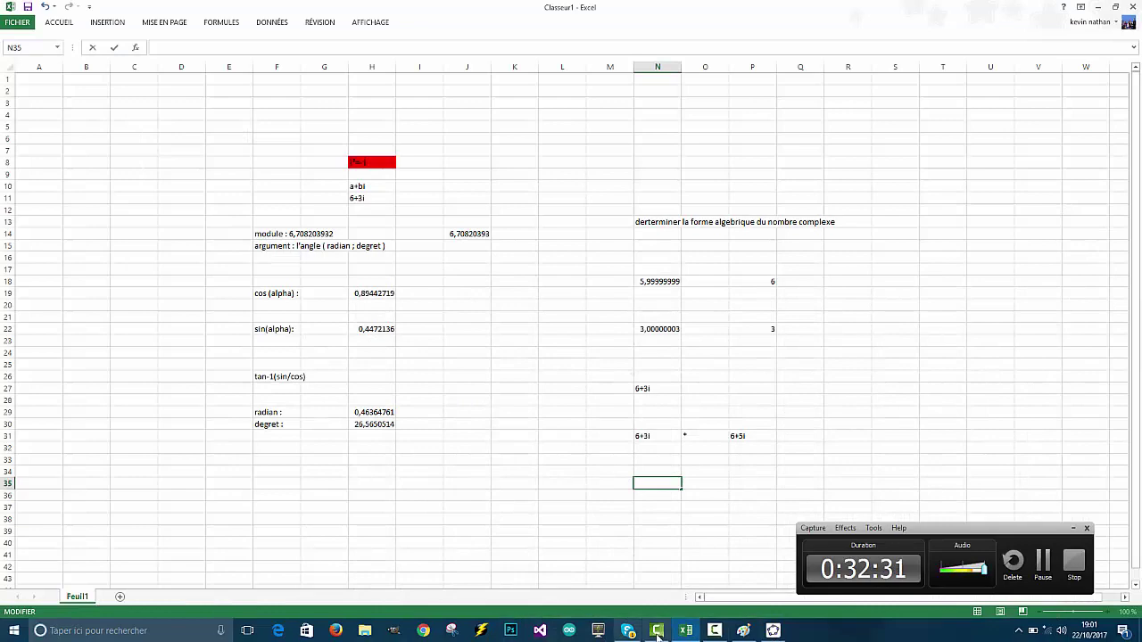
click(744, 631)
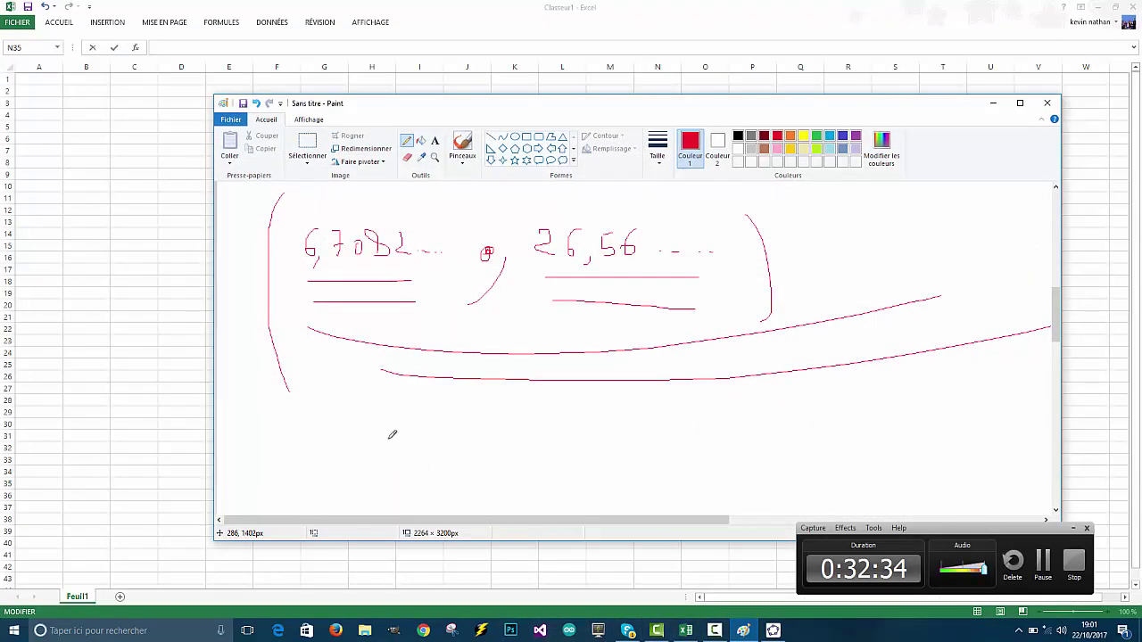
Handwrite |z| in red beneath the polar form, with a separate letter z beside it.
mouse_move(388, 438)
mouse_down()
mouse_move(412, 413)
mouse_move(451, 499)
mouse_up()
drag(376, 413, 378, 488)
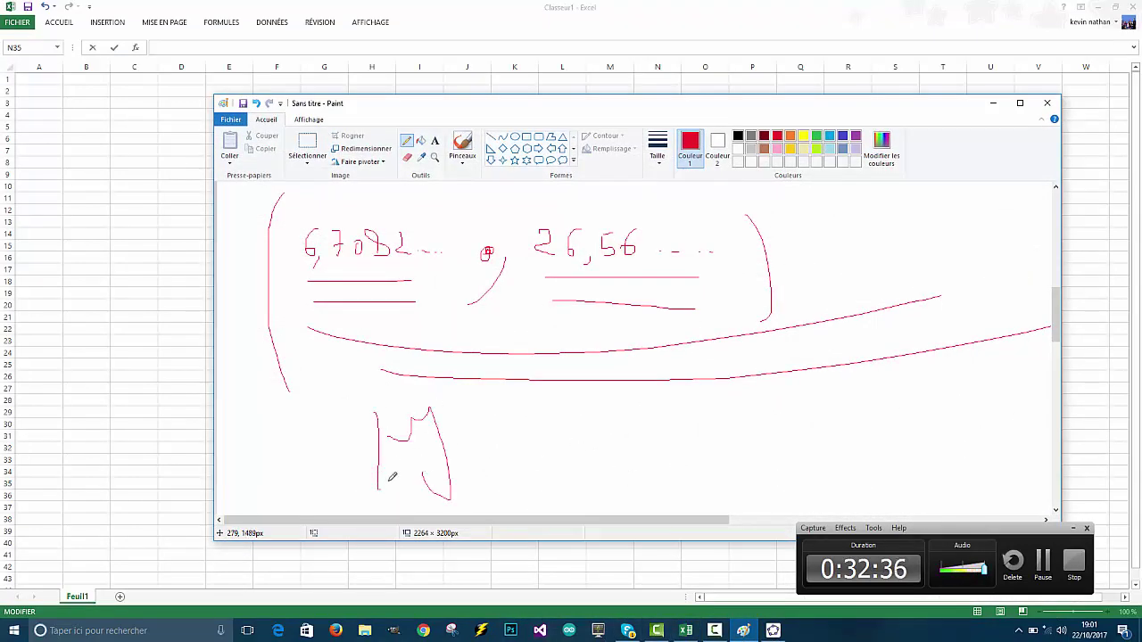
drag(484, 406, 499, 479)
click(635, 437)
mouse_move(637, 437)
mouse_down()
mouse_move(684, 496)
mouse_move(656, 479)
mouse_up()
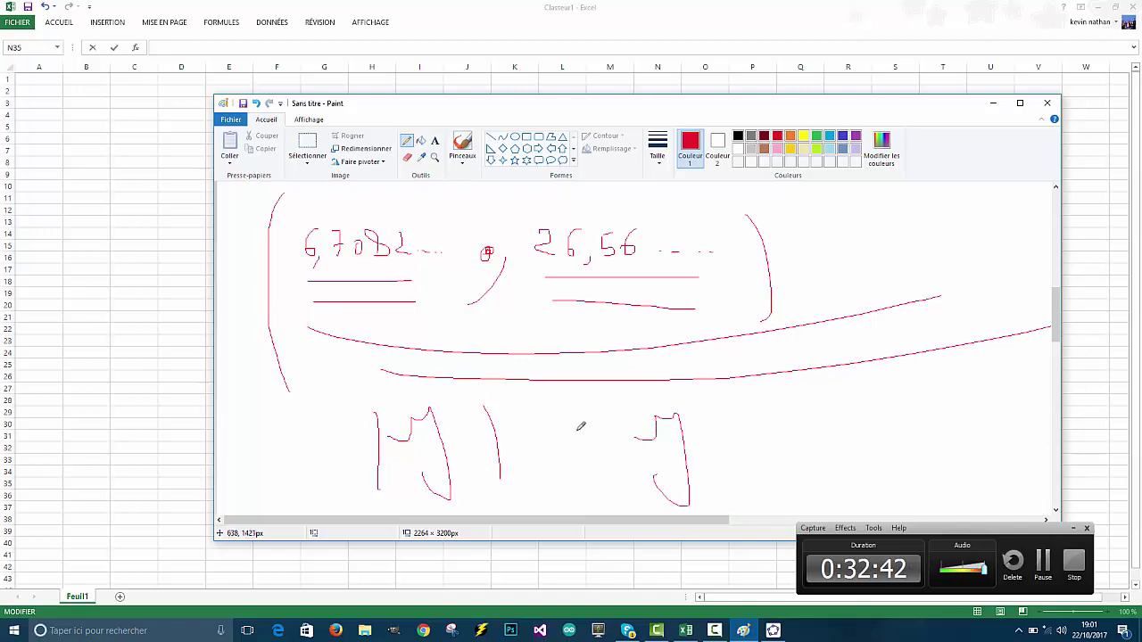
Switch back to the Excel worksheet and select cell J11 in the row of 6+3i.
click(993, 102)
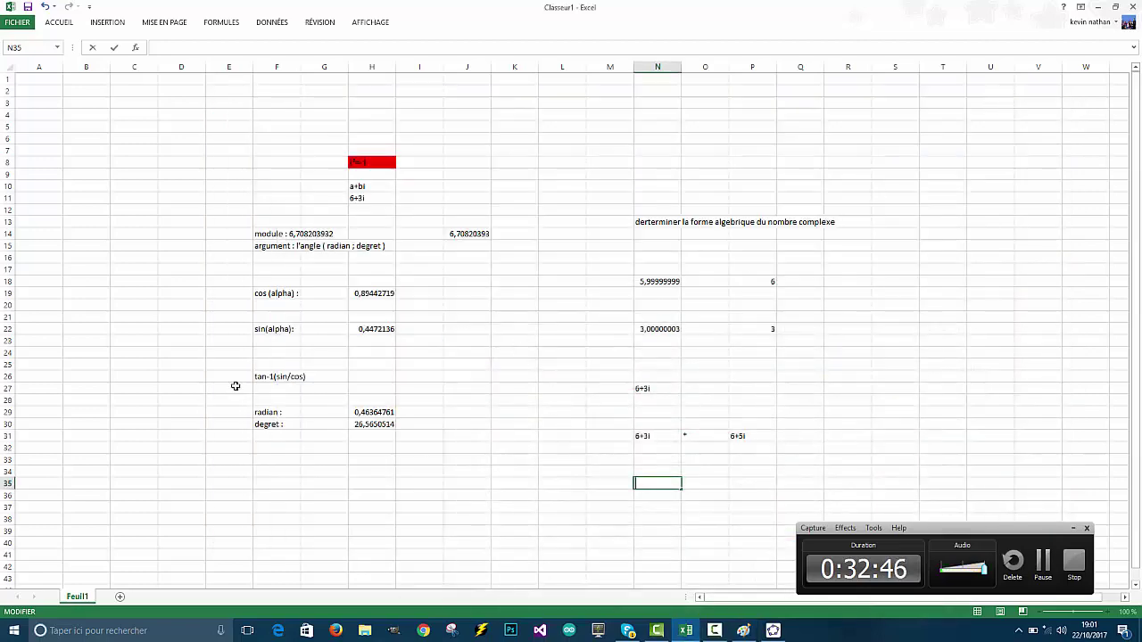
click(266, 482)
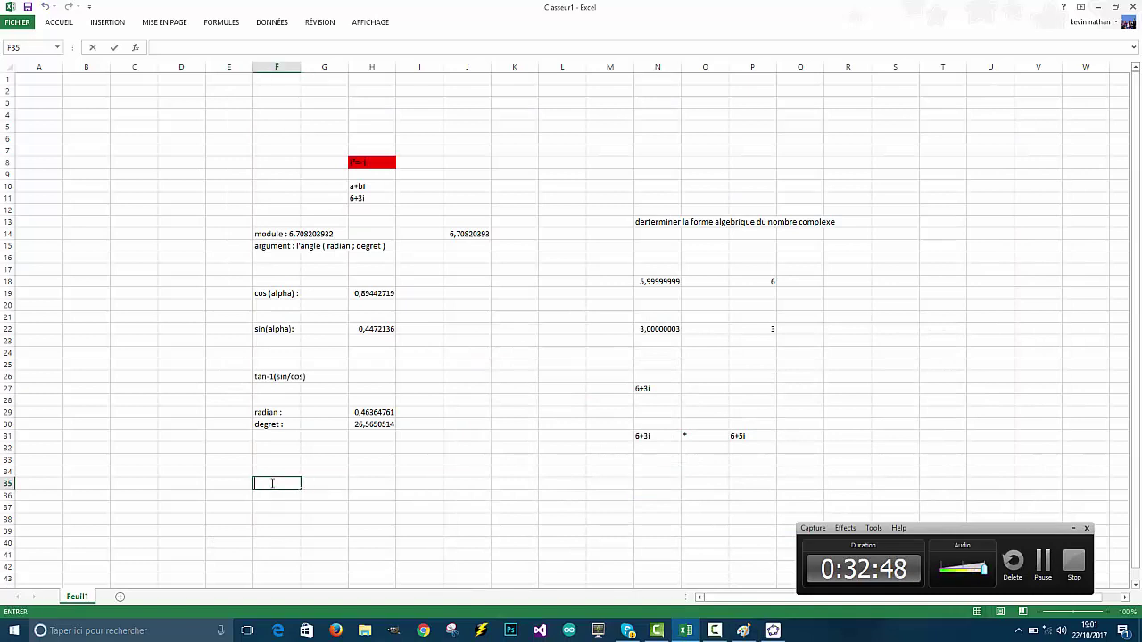
click(365, 198)
click(470, 199)
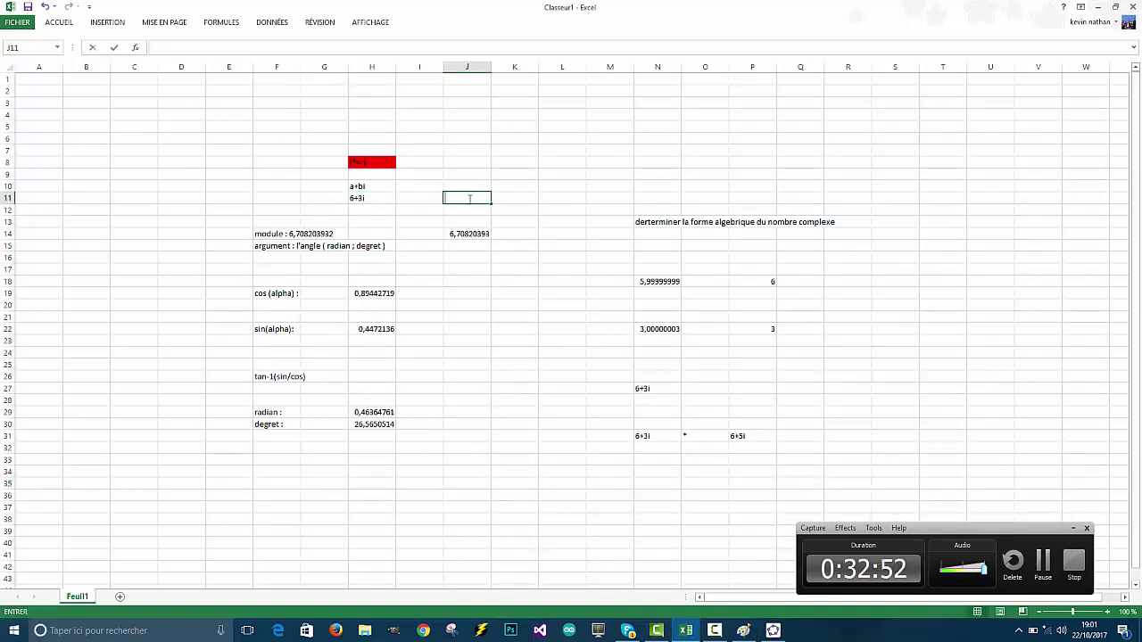
Try to enter -6-3i in J11 with the suggested formula correction accepted, and clear the cell.
text(-6-)
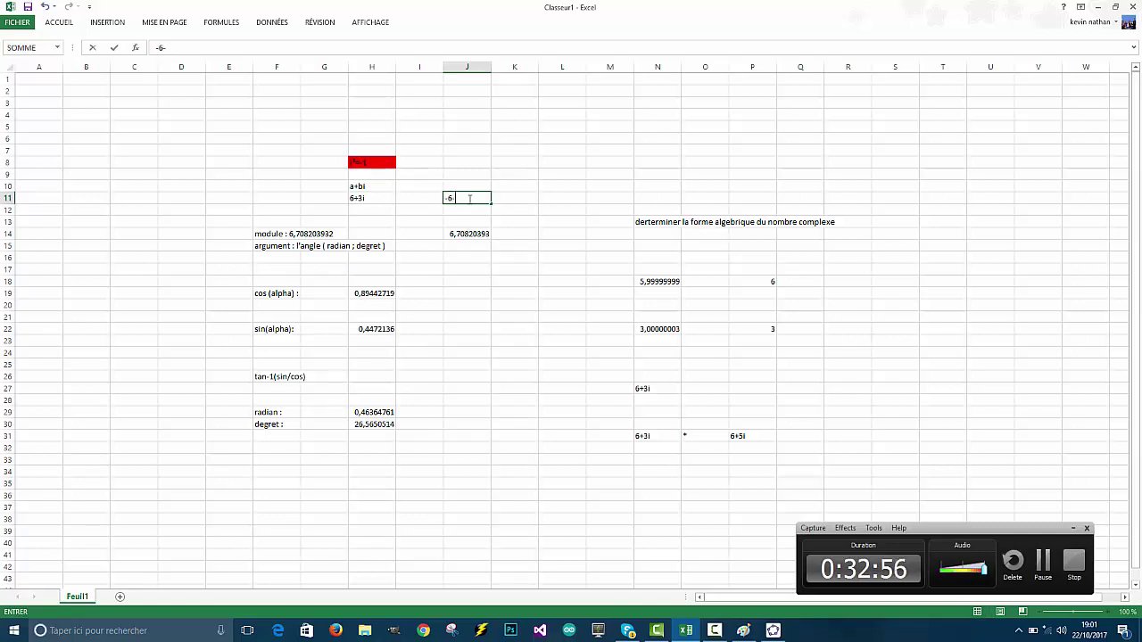
text(3i)
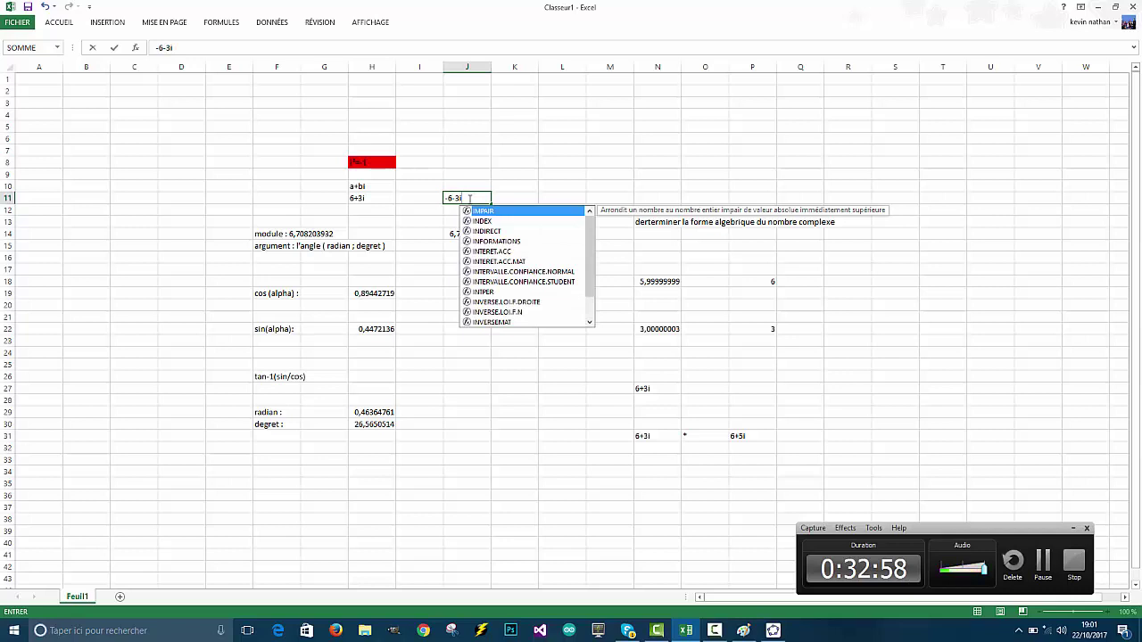
key(Return)
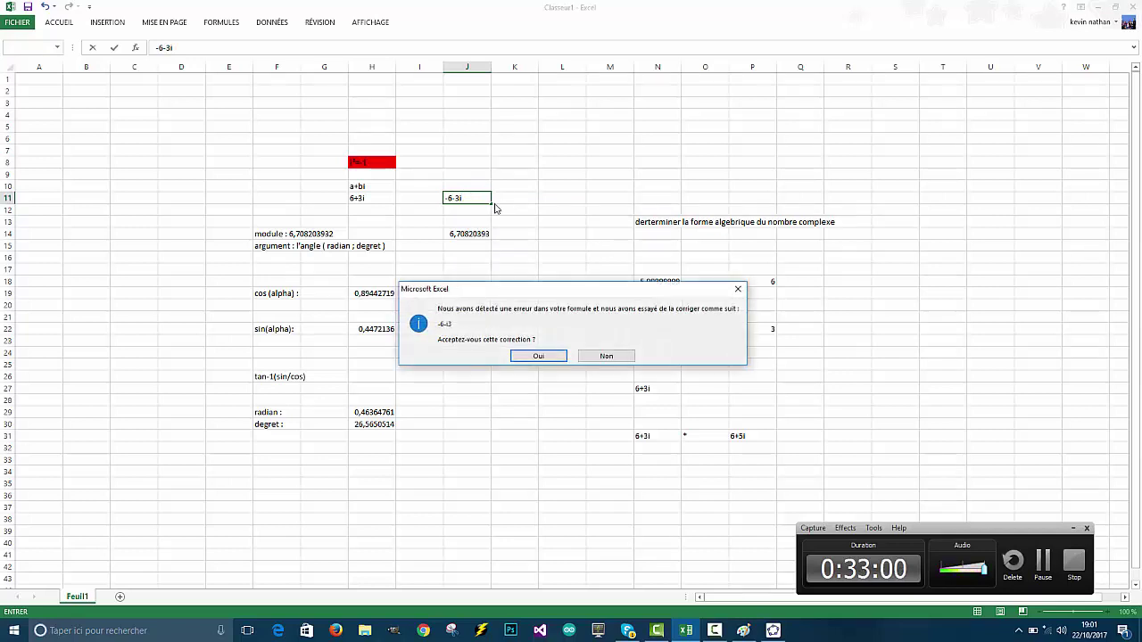
click(550, 356)
double_click(482, 198)
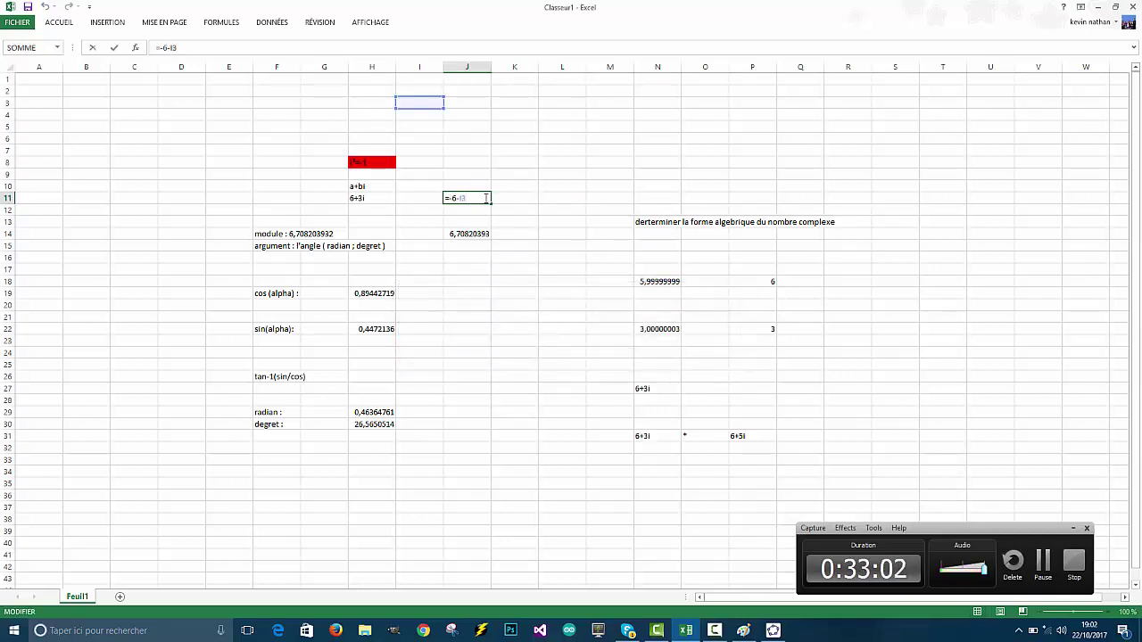
key(BackSpace)
key(BackSpace)
key(BackSpace)
key(BackSpace)
key(BackSpace)
key(BackSpace)
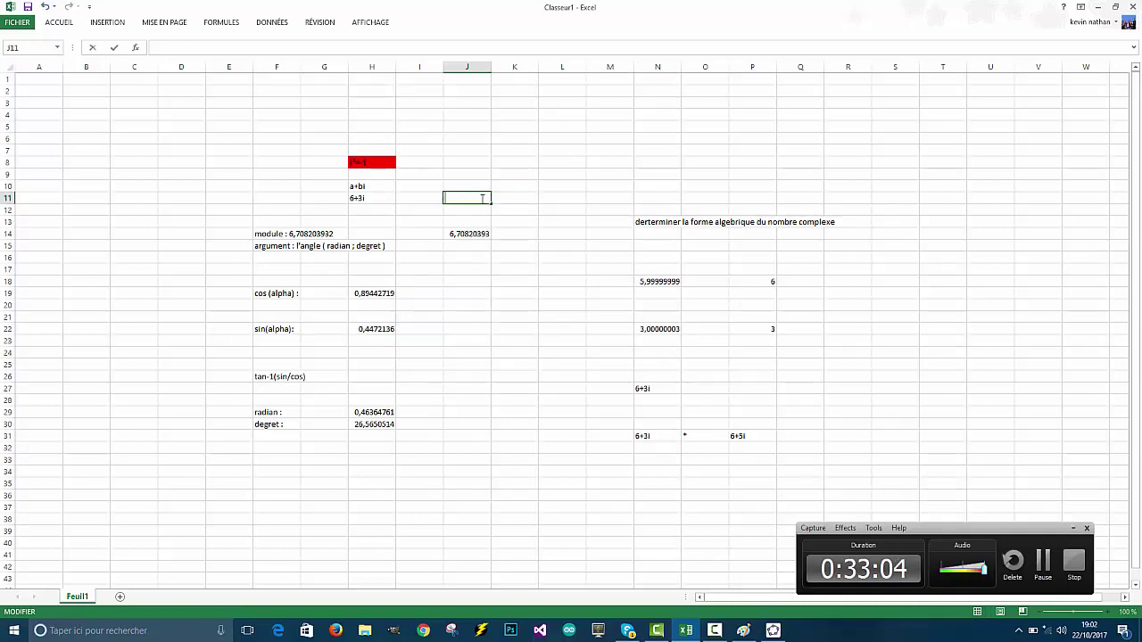
Write -6-3i in J11, reject the suggested formula correction, and dismiss the error message and its help.
text(-6-3i)
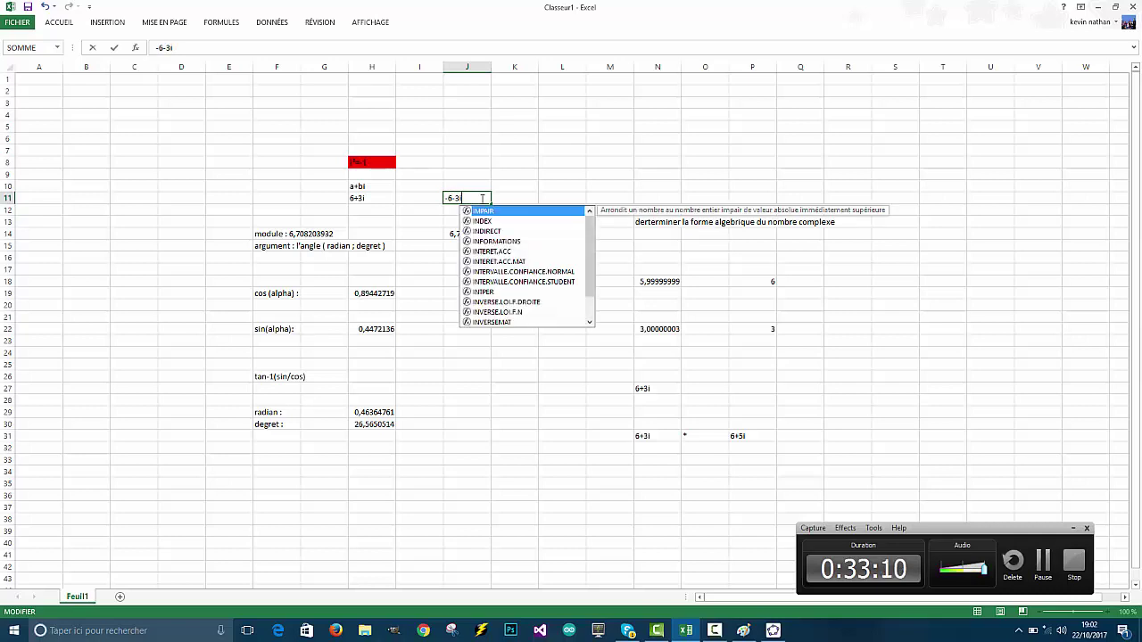
key(Return)
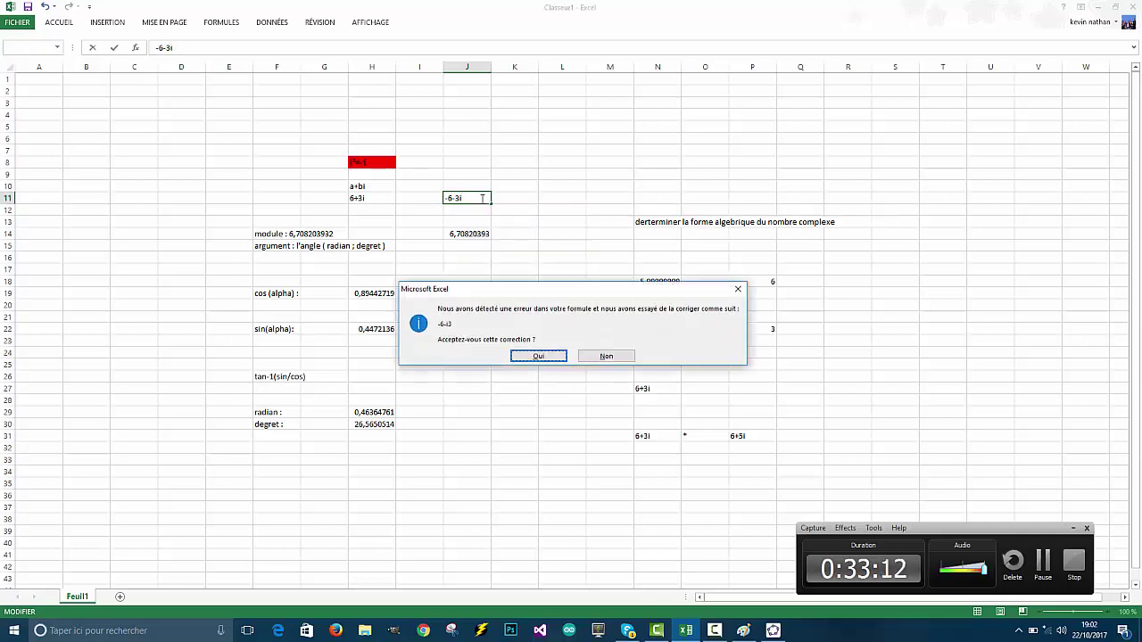
click(604, 356)
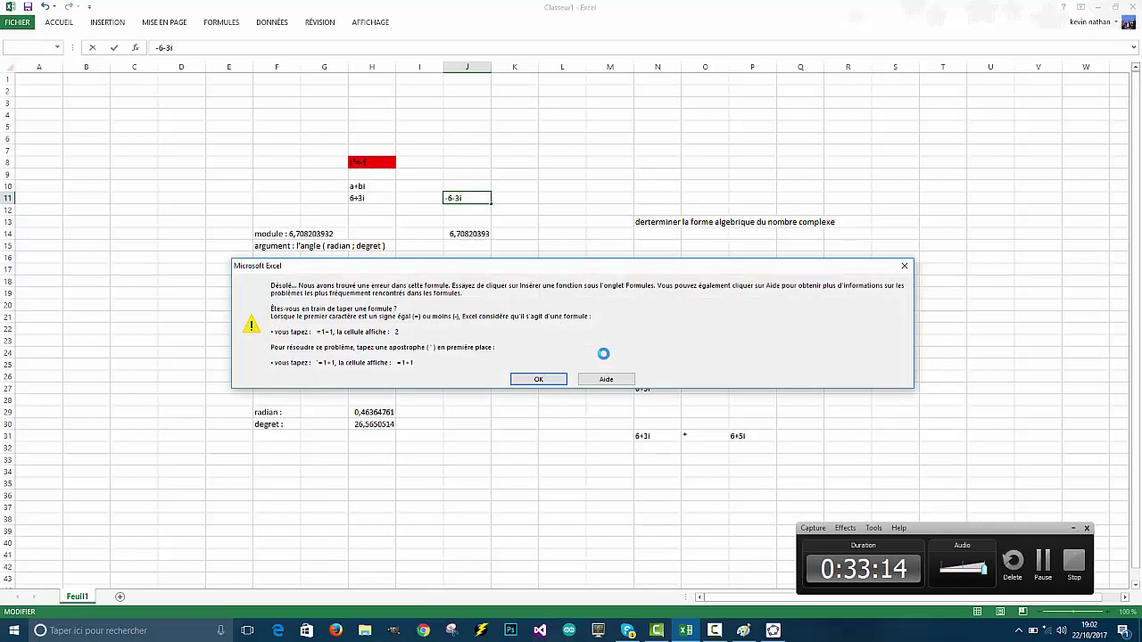
click(603, 379)
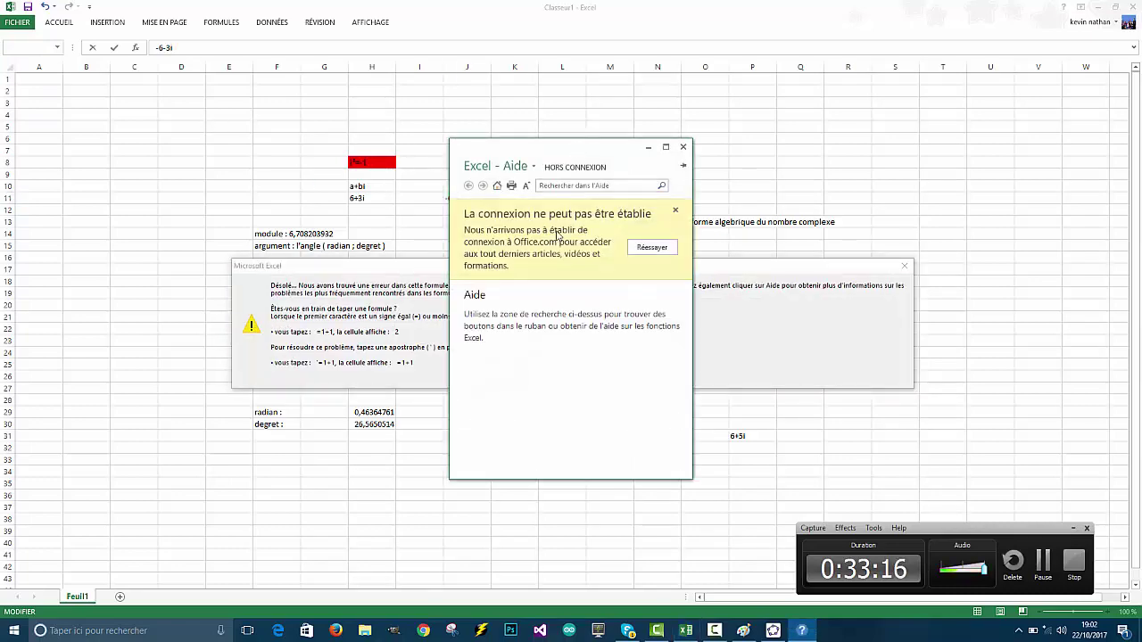
click(647, 150)
key(Return)
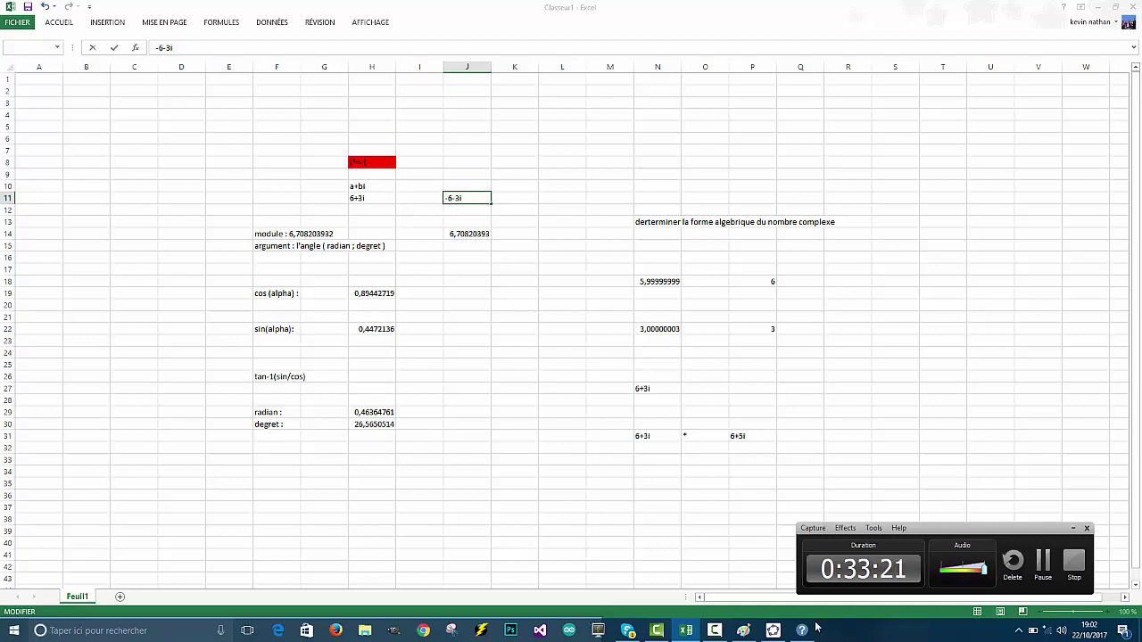
Switch to Paint and draw a horizontal bar above the separate handwritten z.
click(752, 632)
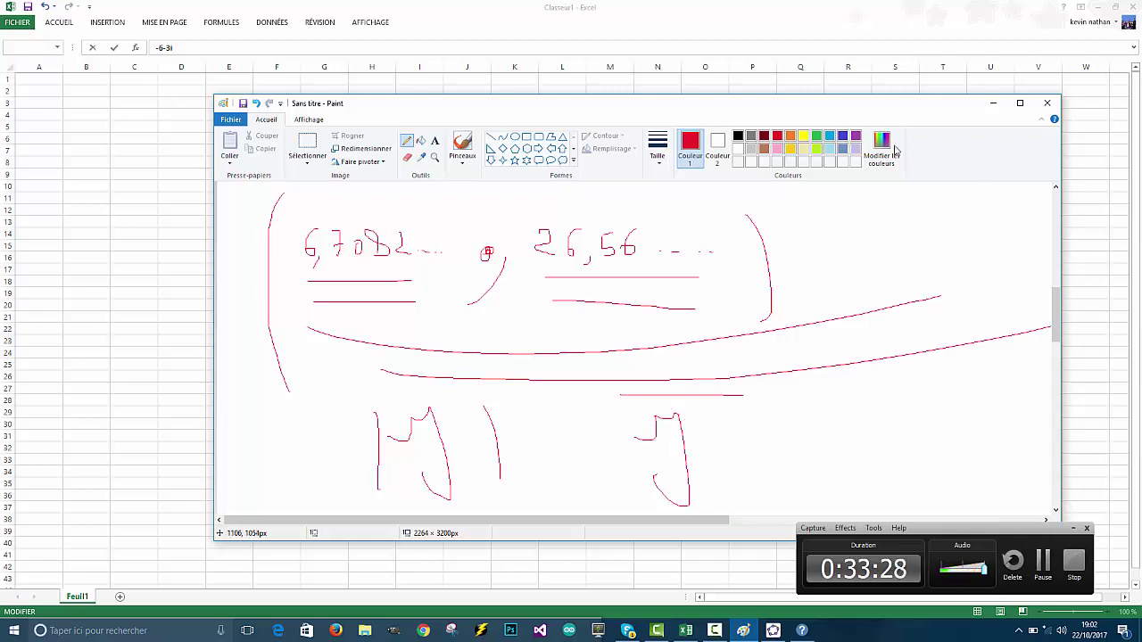
Minimize Paint and switch to GeoGebra to show the plot of 6+3i.
click(991, 103)
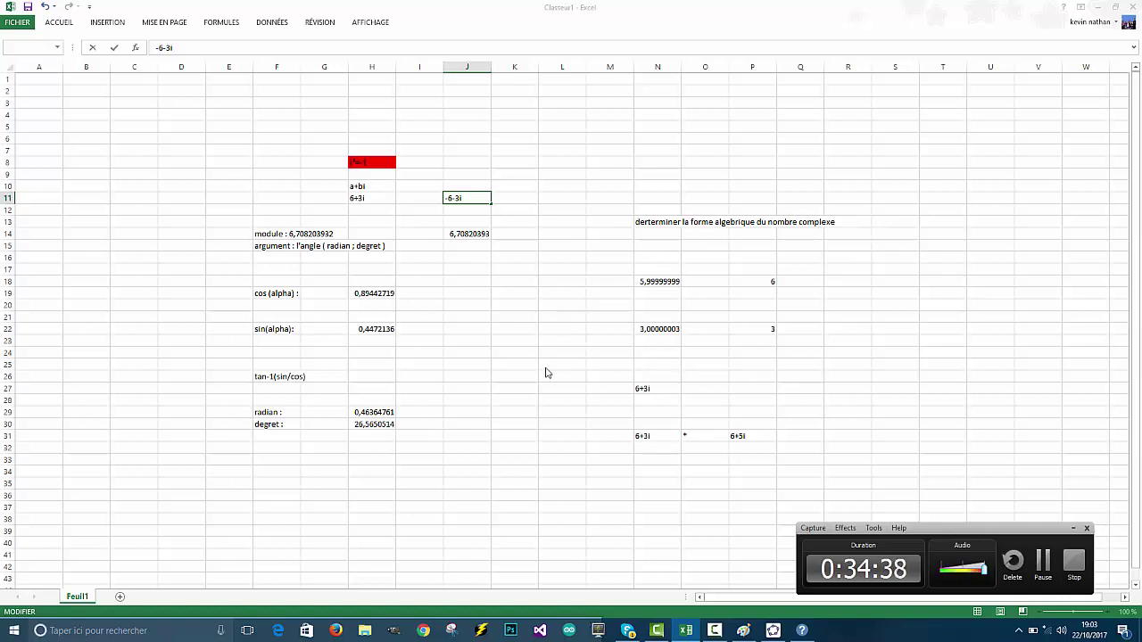
click(773, 631)
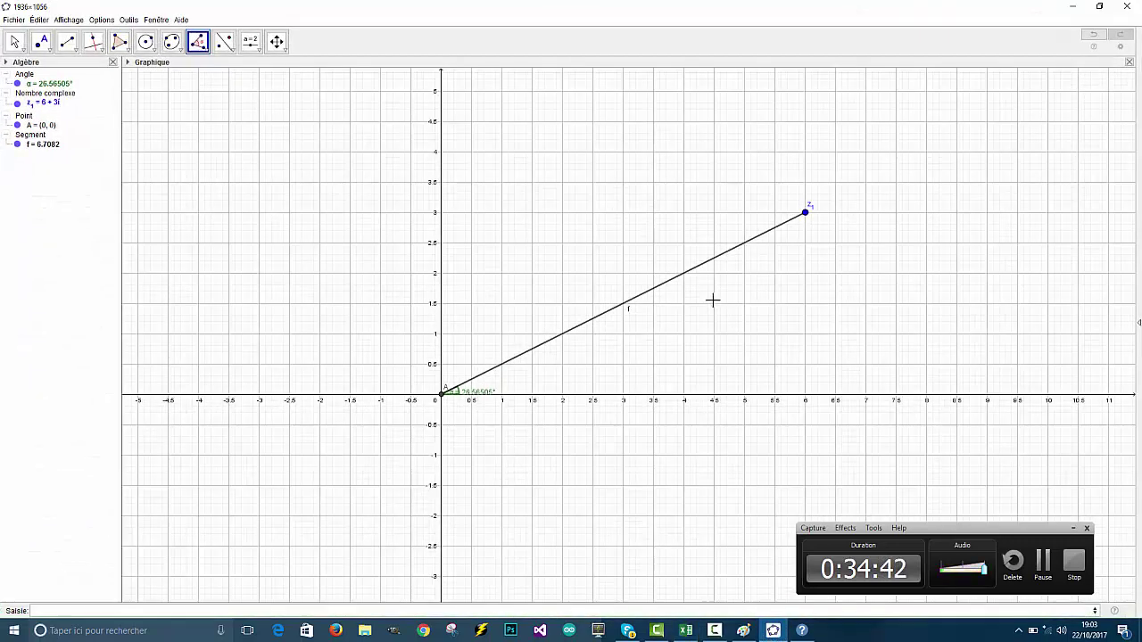